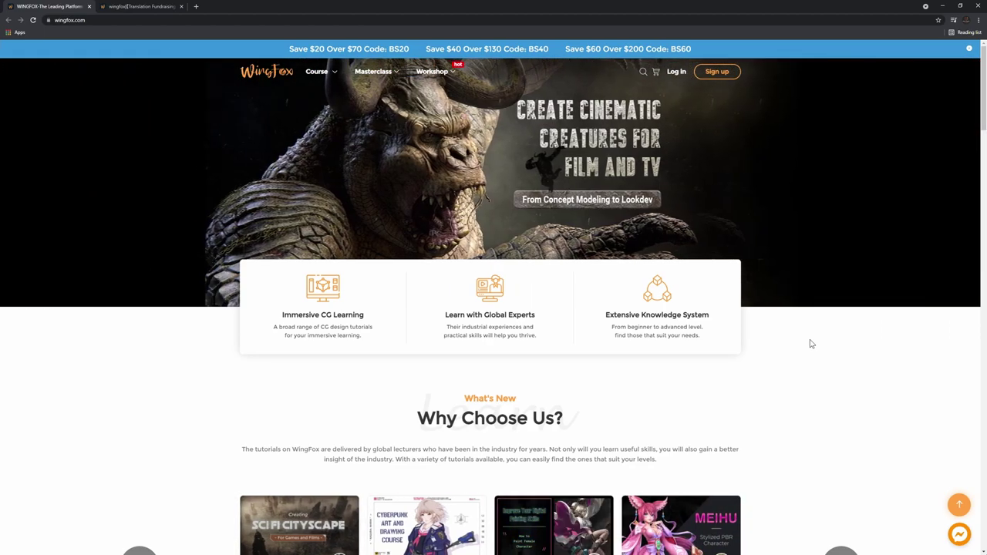
Browse the Game Art courses on WingFox and look over the translation fundraising course page
mouse_move(336, 80)
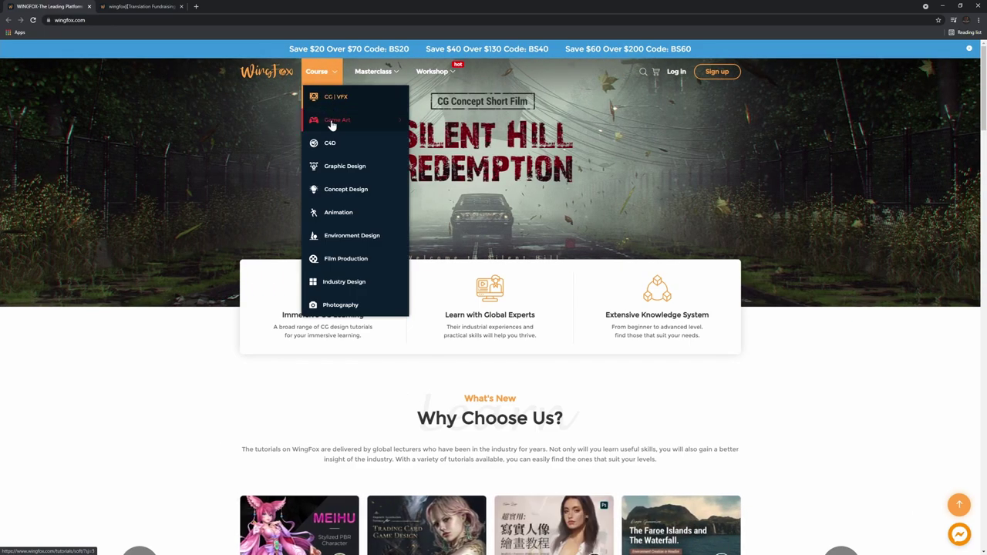
left_click(332, 126)
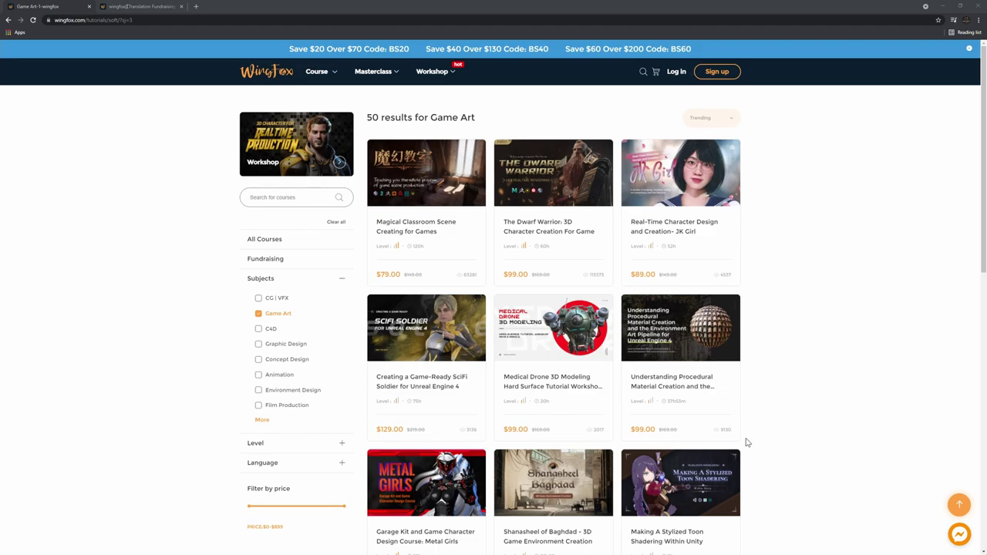
left_click(159, 5)
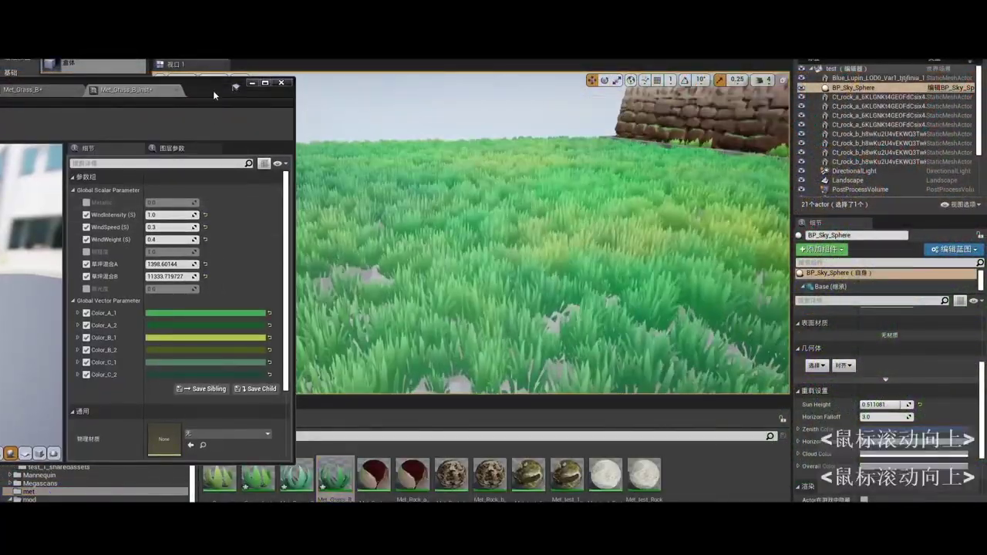
scroll(270, 301, "up", 3)
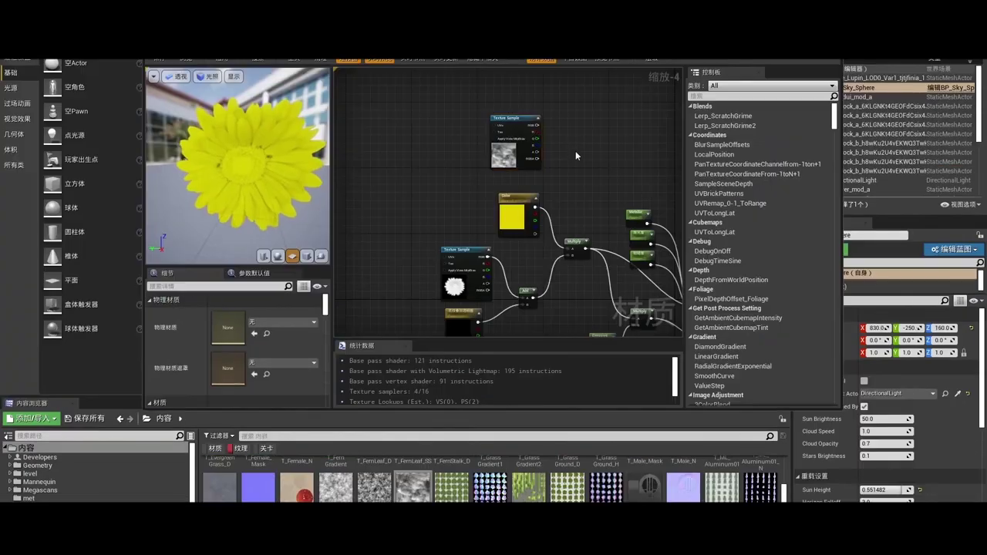
left_click(539, 198)
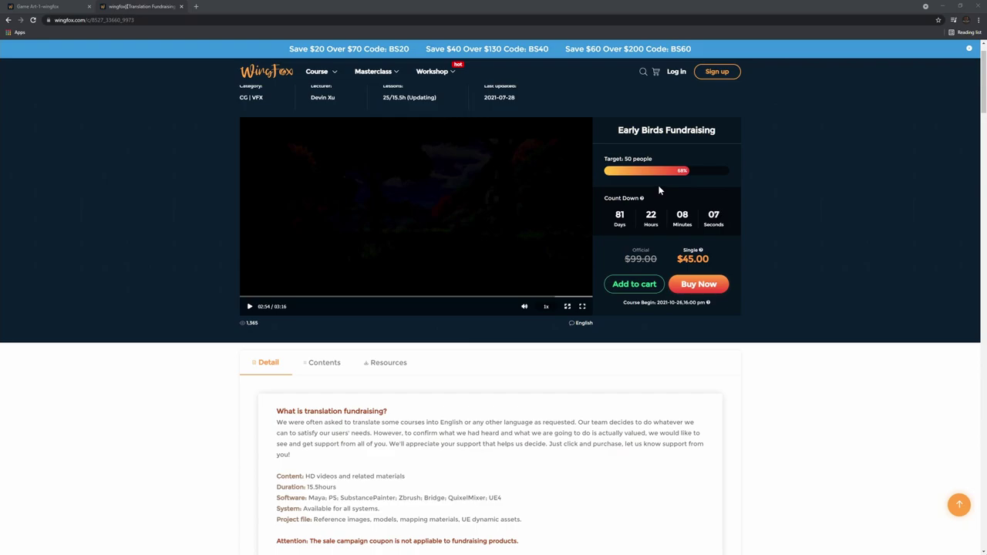
scroll(579, 238, "down", 10)
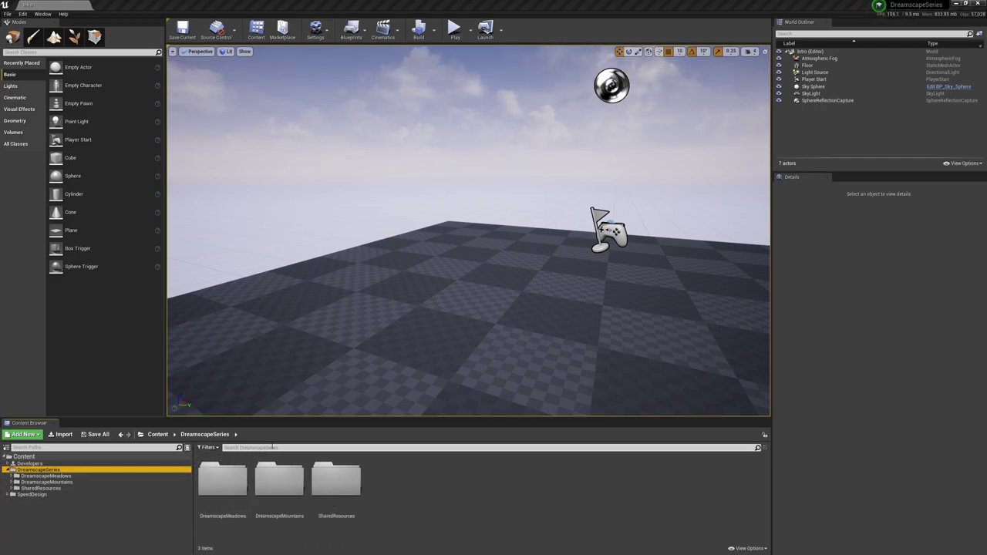
Enlarge the content browser area and disable Allow Static Lighting in the project's rendering settings
left_click_drag(301, 414, 302, 364)
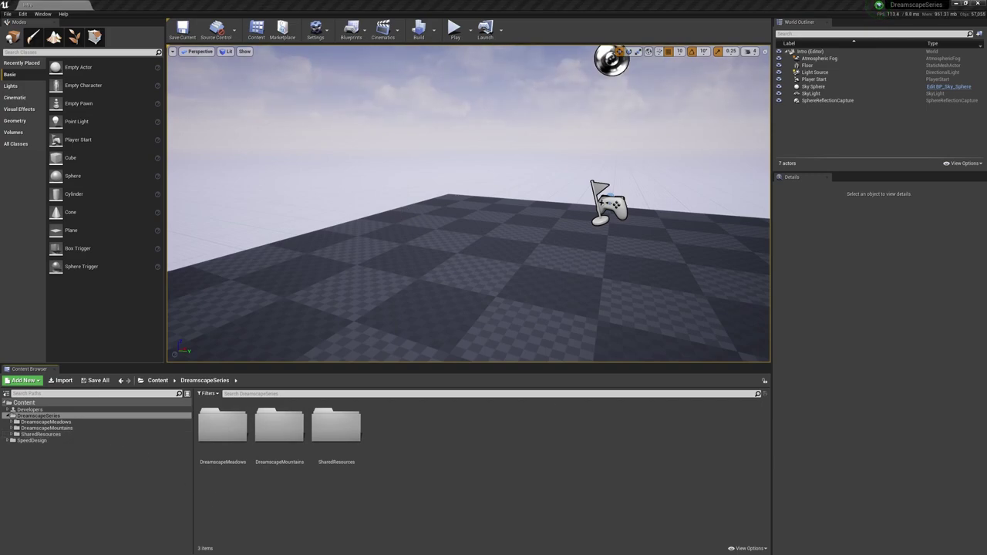
left_click(317, 31)
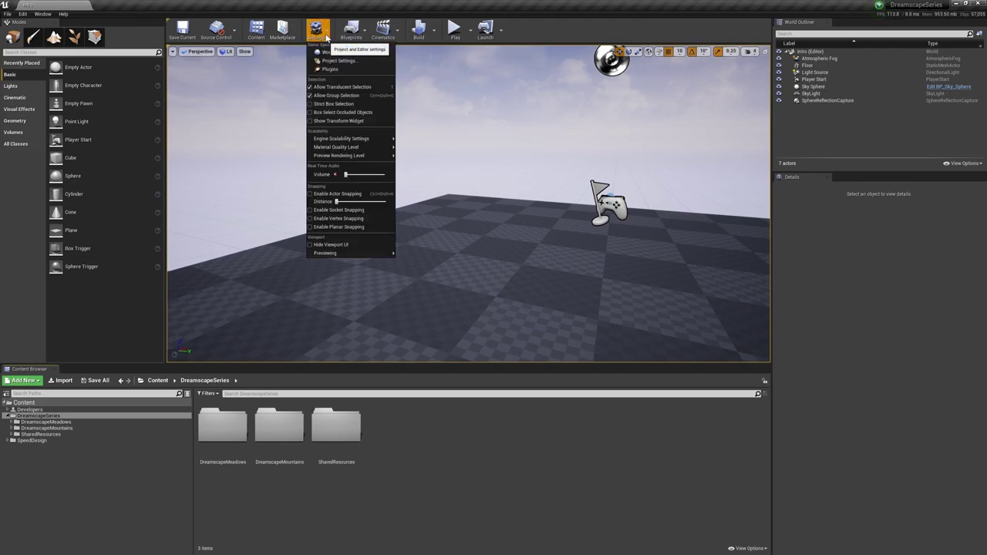
left_click(368, 61)
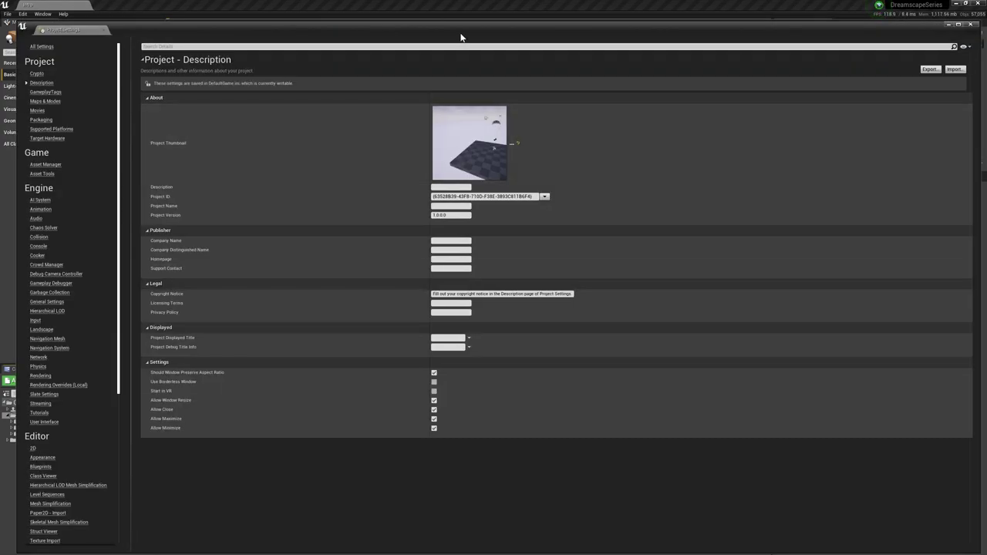
left_click(386, 46)
type("allow sta")
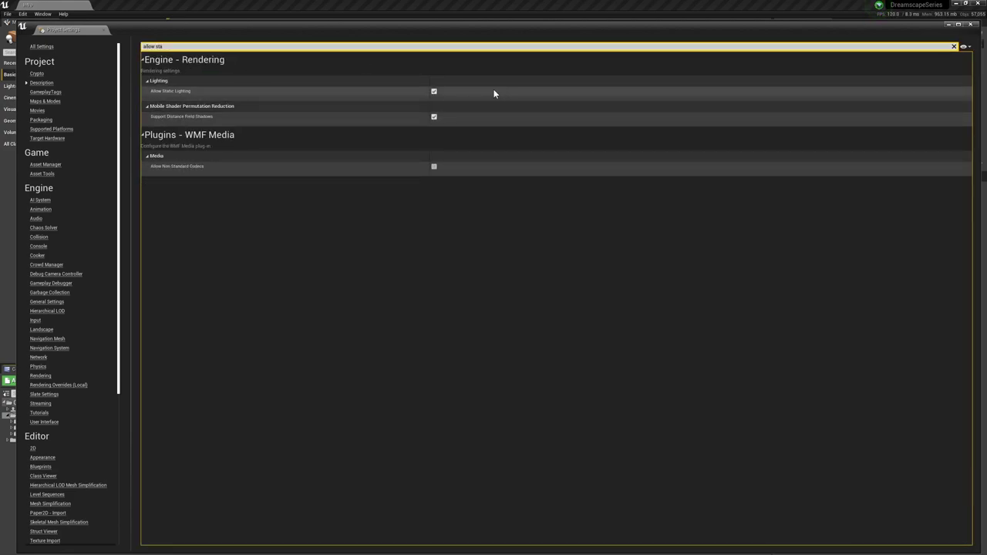
left_click(433, 91)
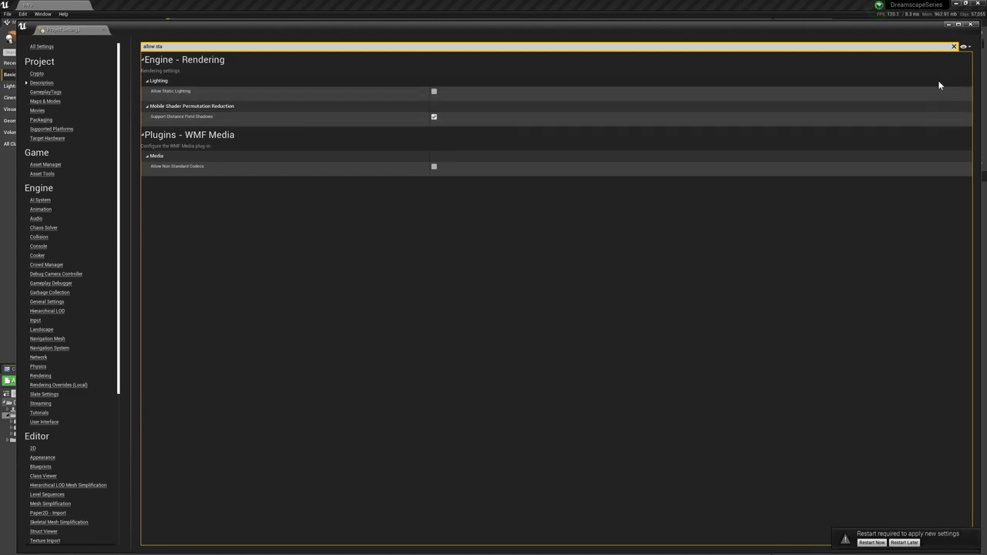
left_click(954, 47)
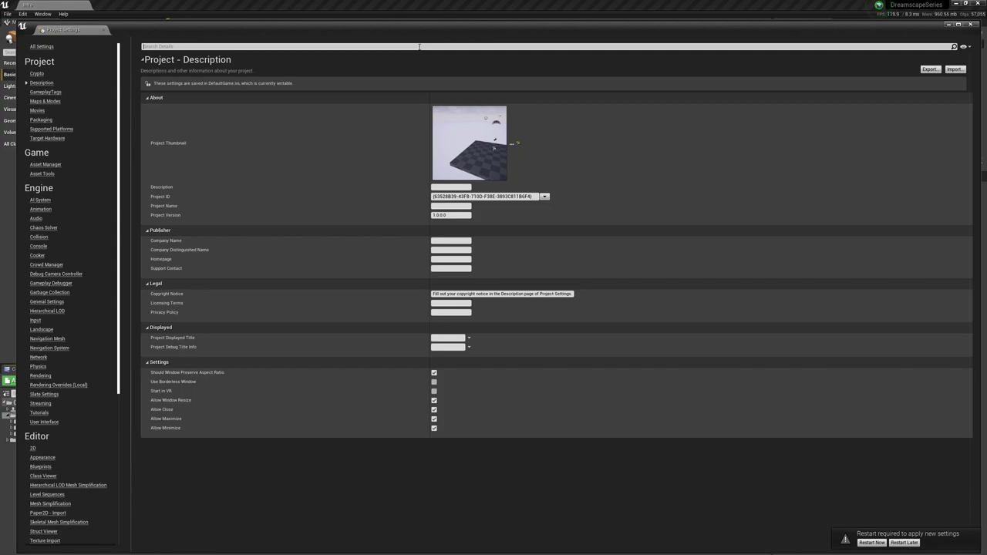
Search the project settings for "generate" and check the Generate Mesh Distance Fields option under Rendering
left_click(419, 47)
type("generate")
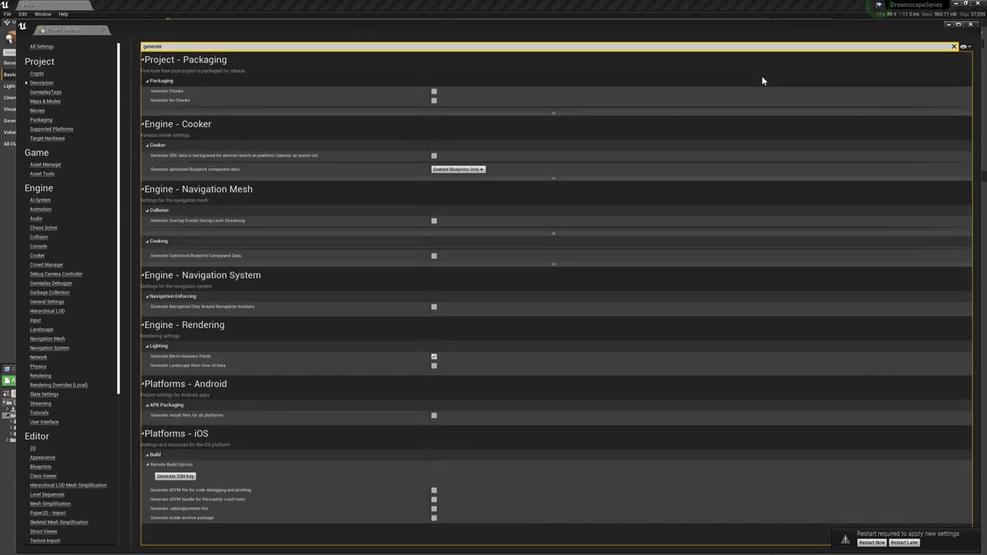
left_click(757, 68)
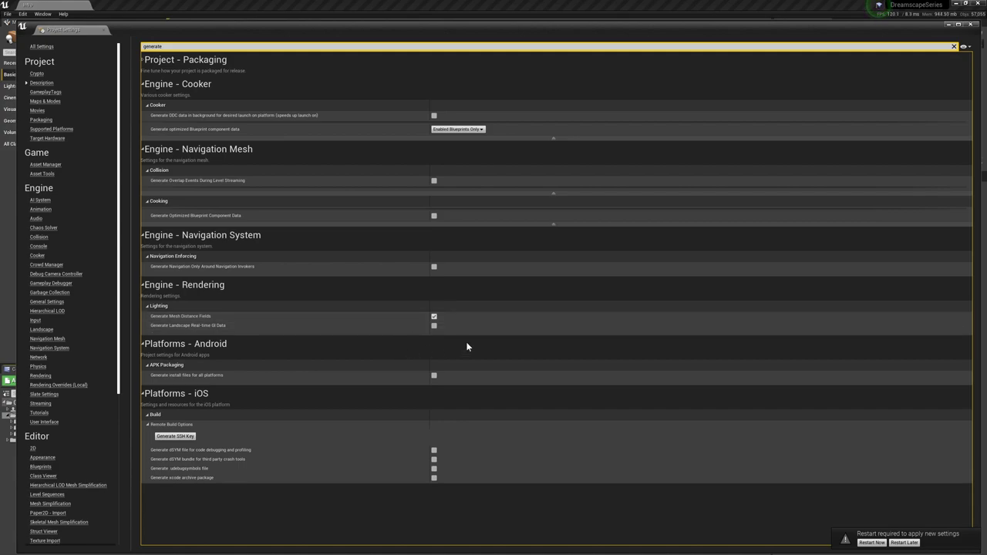
Enable virtual texture support in the project's rendering settings and restart the editor to apply the changes
left_click(204, 47)
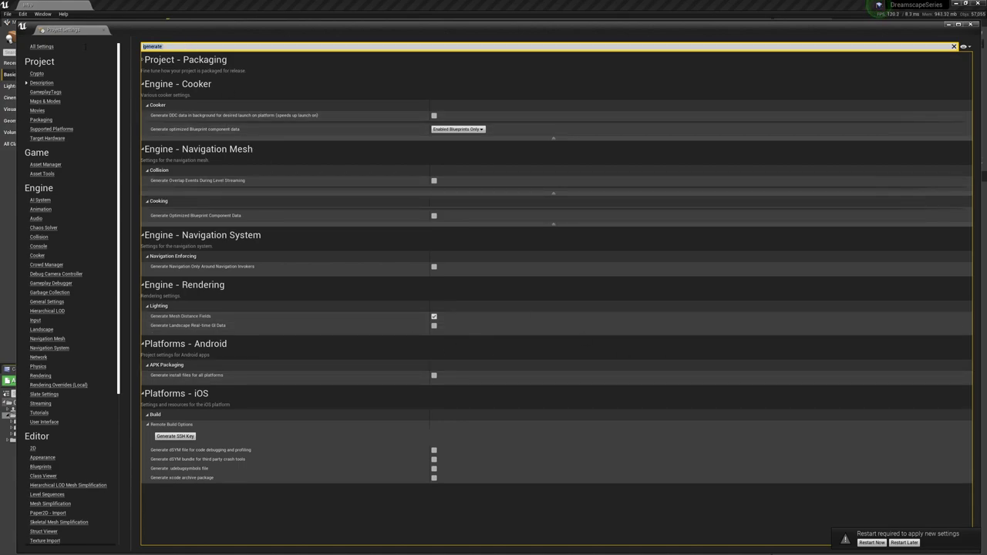
type("virtual")
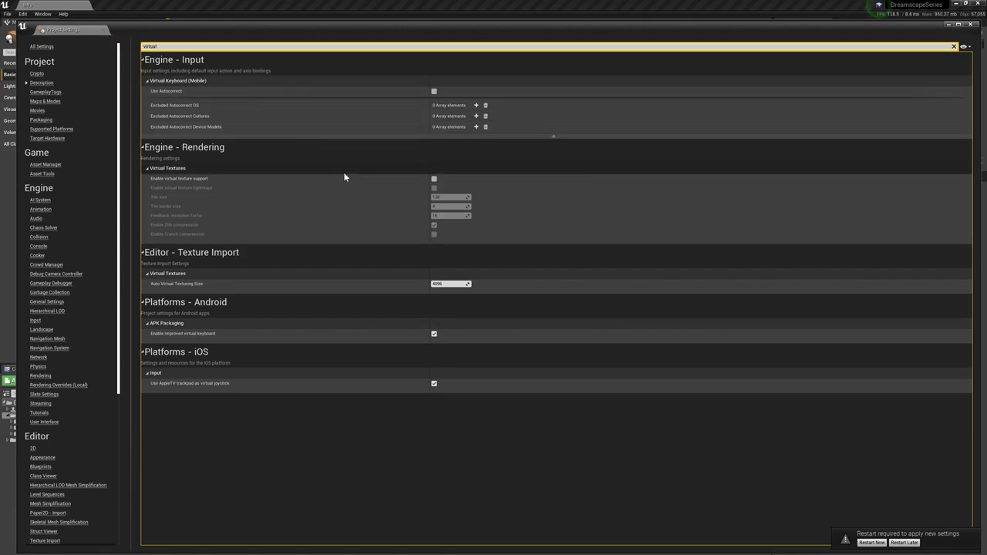
left_click(434, 179)
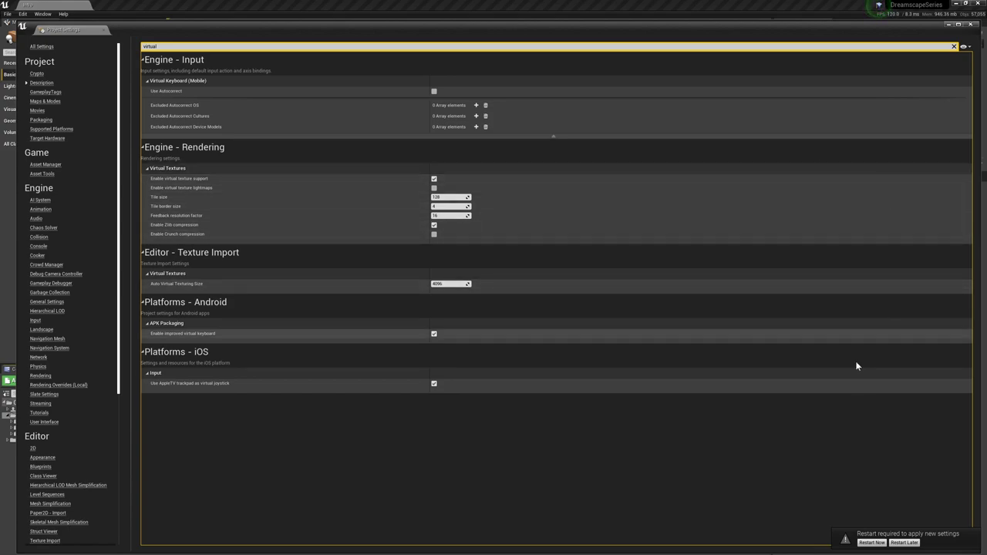
left_click(872, 543)
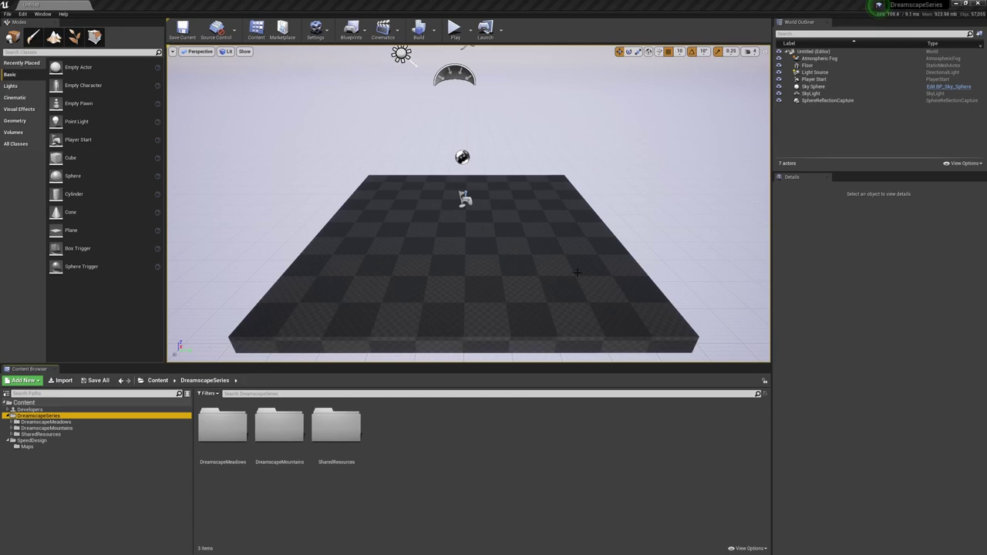
Give the viewport more height and delete the default Floor mesh from the untitled level
right_click_drag(576, 273, 524, 268)
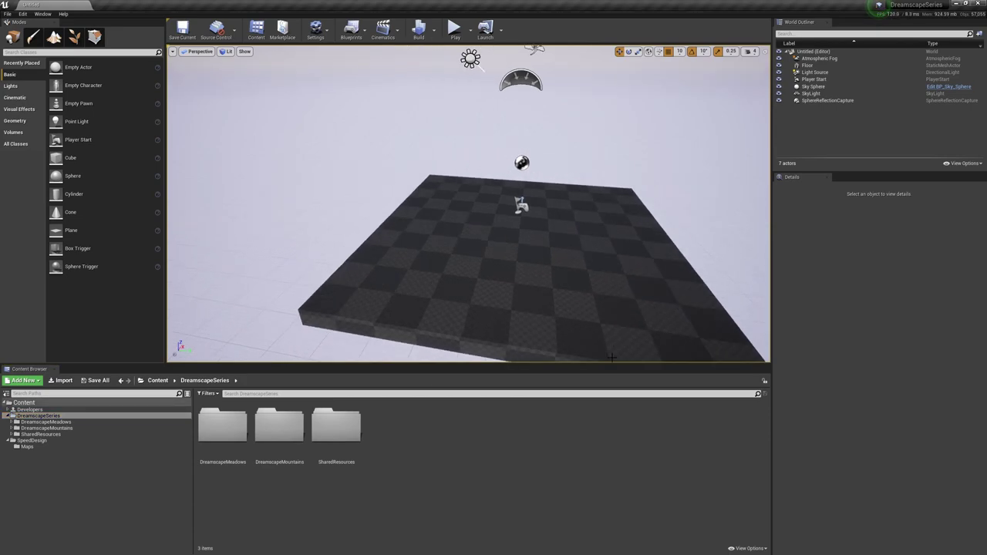
left_click_drag(542, 364, 531, 407)
right_click_drag(531, 324, 586, 302)
left_click(586, 302)
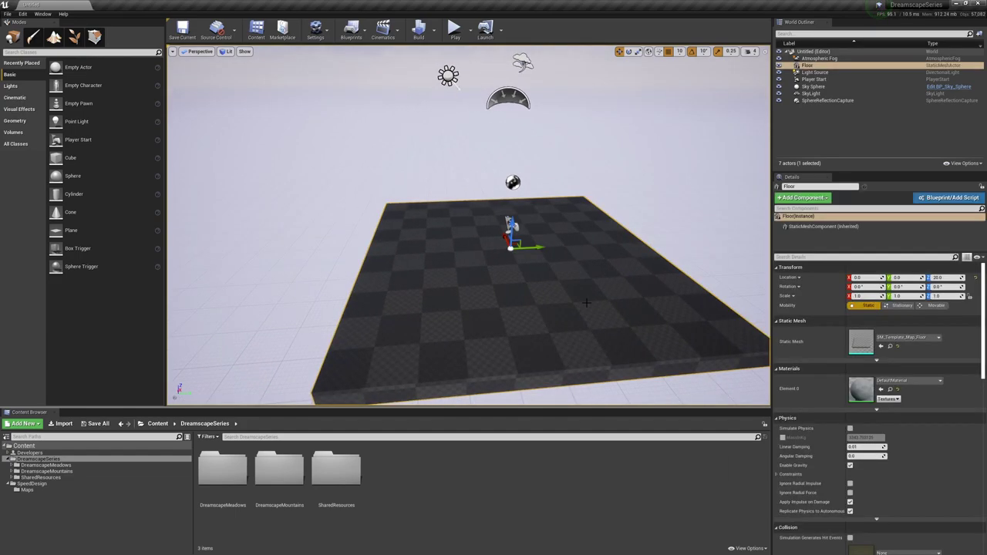
key("Delete")
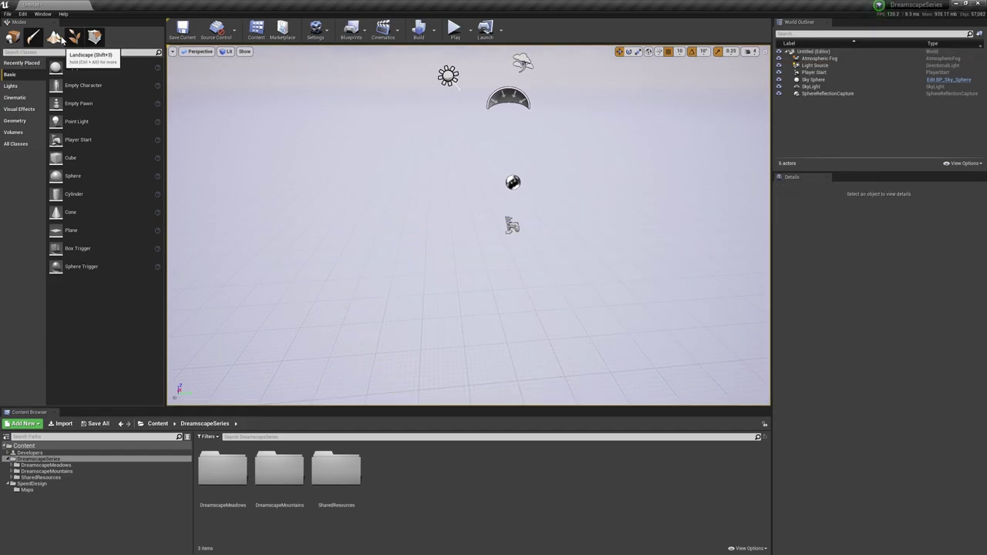
Create a new landscape with the default size settings and return to the actor placement mode
left_click(55, 39)
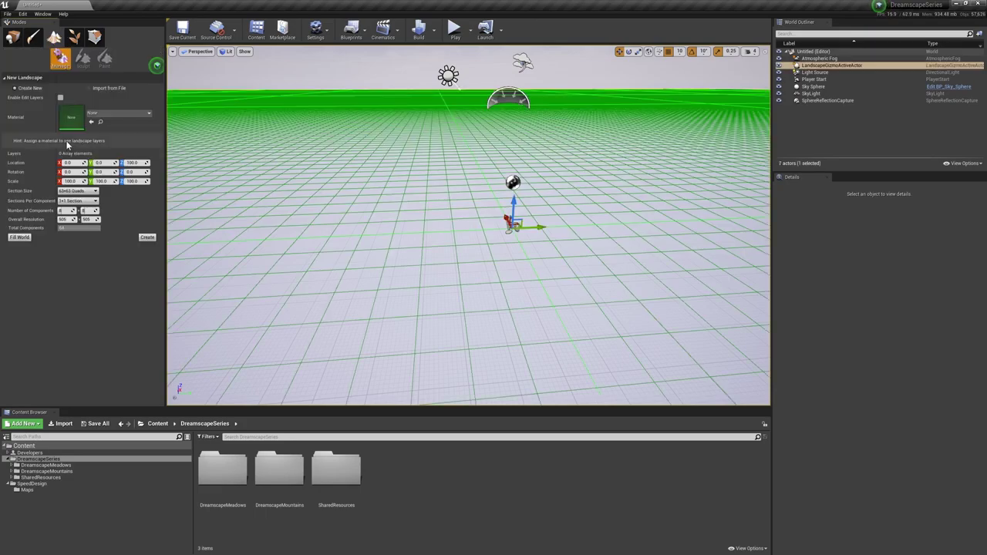
left_click(148, 239)
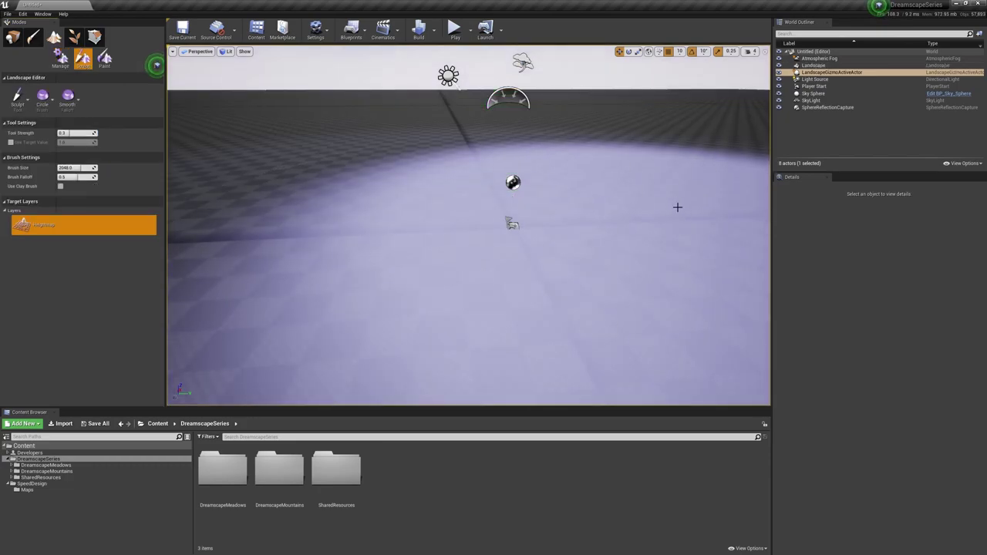
mouse_move(678, 207)
right_mouse_down()
mouse_move(540, 202)
mouse_move(652, 183)
mouse_move(617, 167)
right_mouse_up()
key("shift+1")
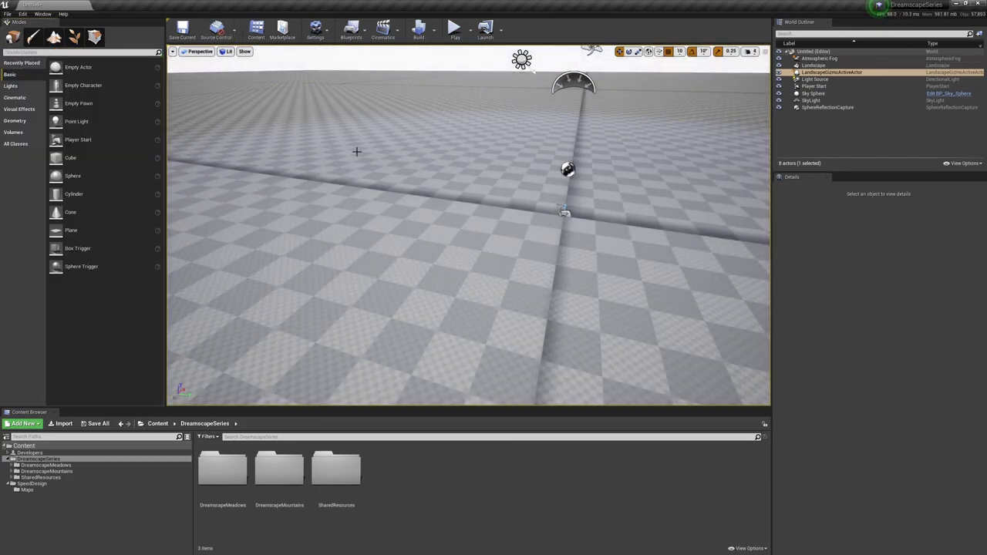
Set the mobility of the Light Source and the SkyLight to Movable
left_click(814, 65)
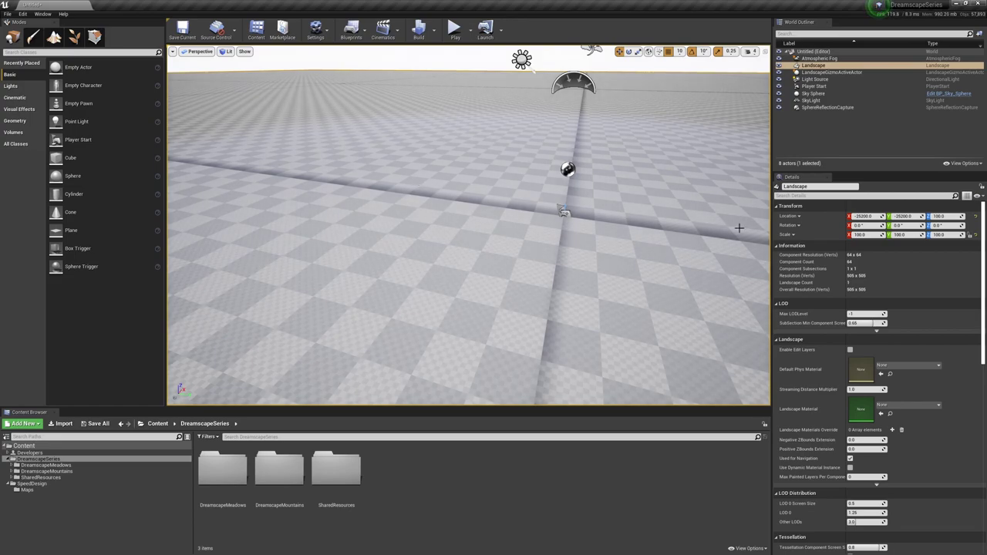
left_click(815, 79)
left_click(933, 307)
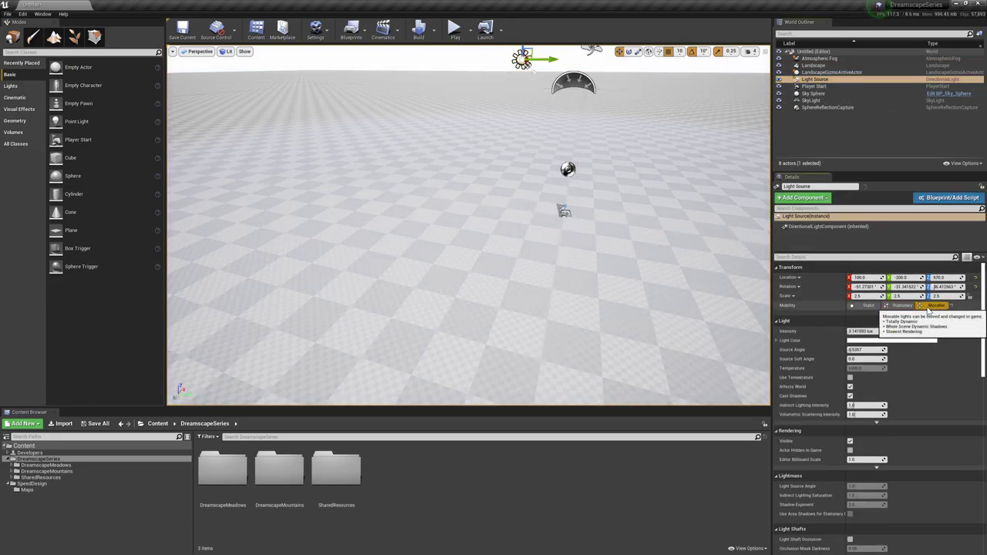
left_click(823, 101)
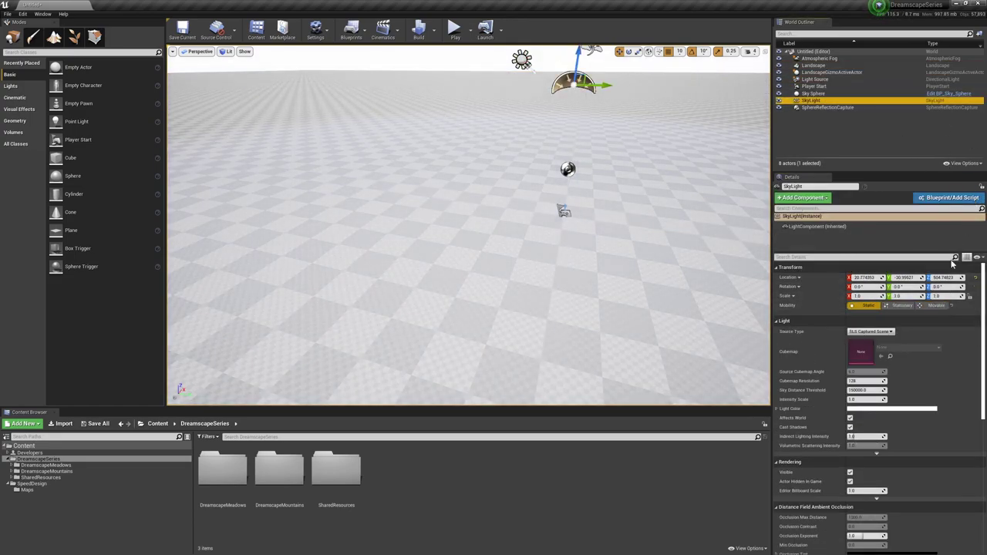
left_click(932, 306)
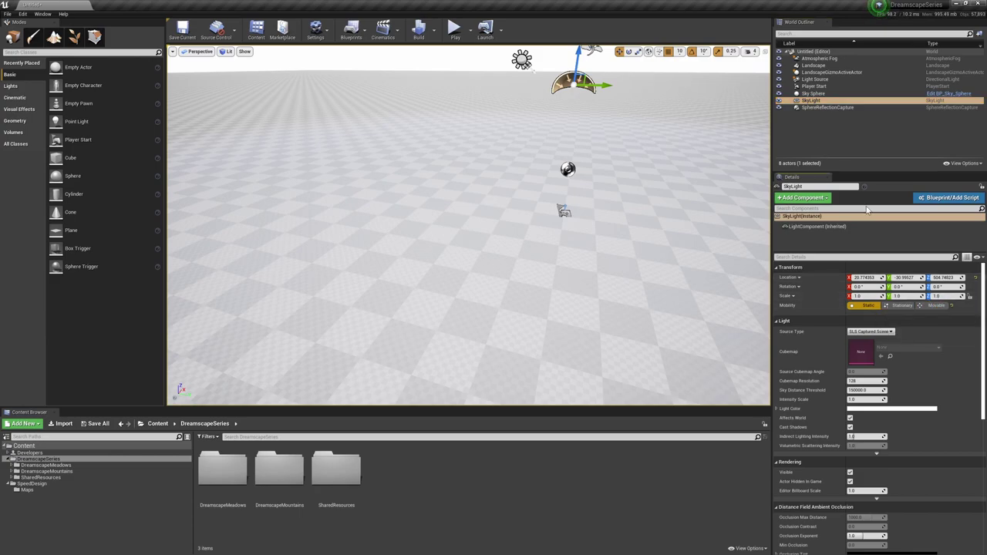
left_click(932, 306)
Save the level as Intro in SpeedDesign/Maps, overwriting the existing map
mouse_move(525, 184)
right_mouse_down()
mouse_move(601, 154)
mouse_move(547, 174)
mouse_move(540, 208)
mouse_move(494, 193)
mouse_move(527, 188)
right_mouse_up()
key("ctrl+s")
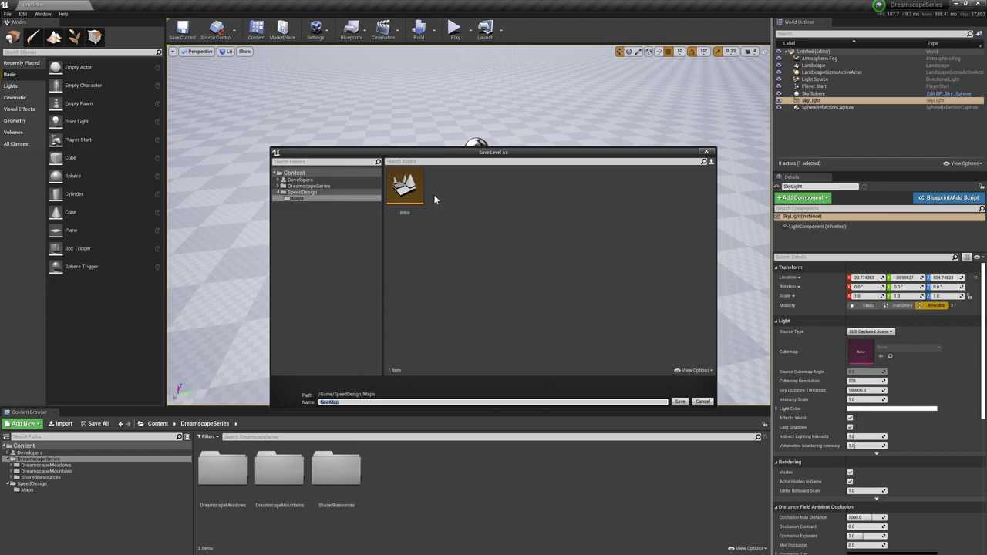
double_click(407, 188)
left_click(511, 297)
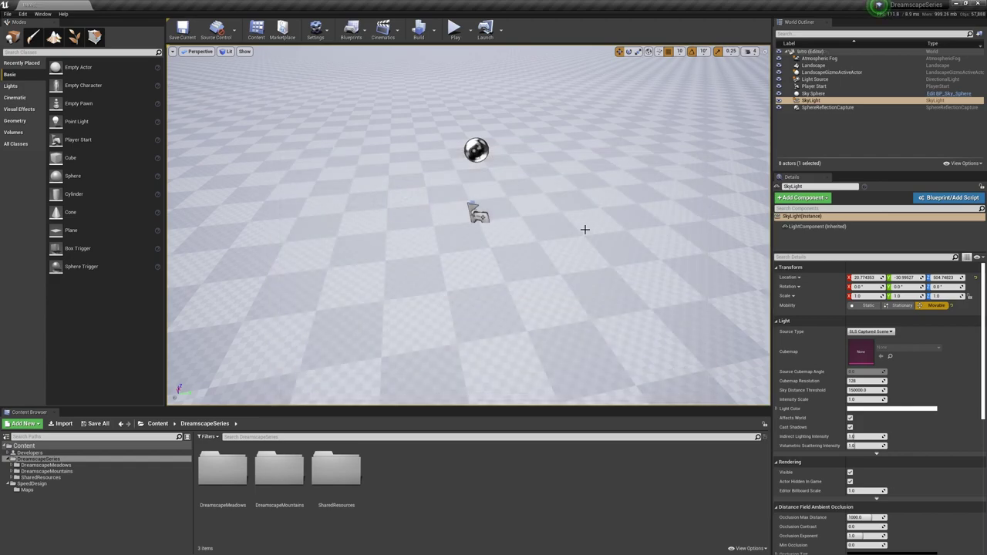
Open the Terrain materials folder inside SharedResources to find the terrain master materials
right_click_drag(585, 229, 544, 205)
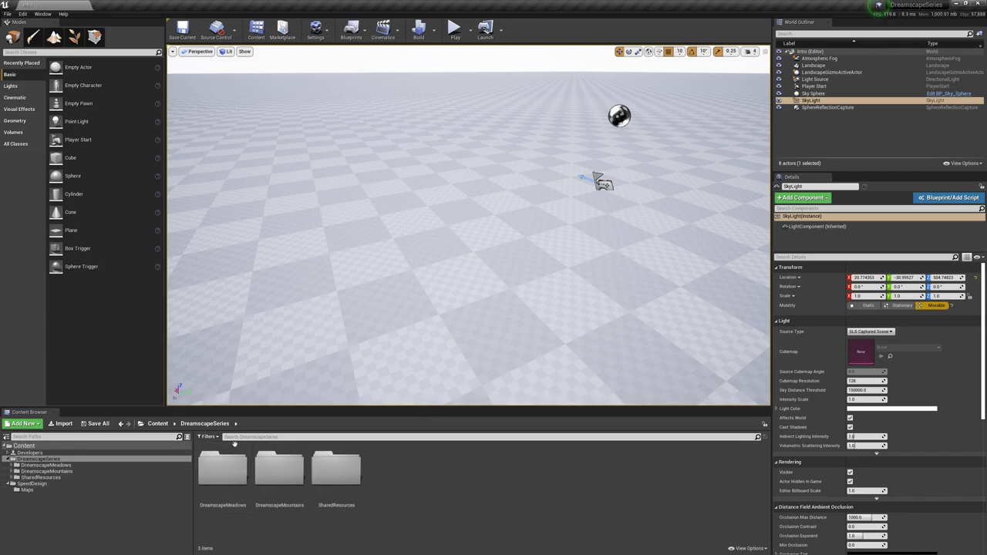
left_click(40, 478)
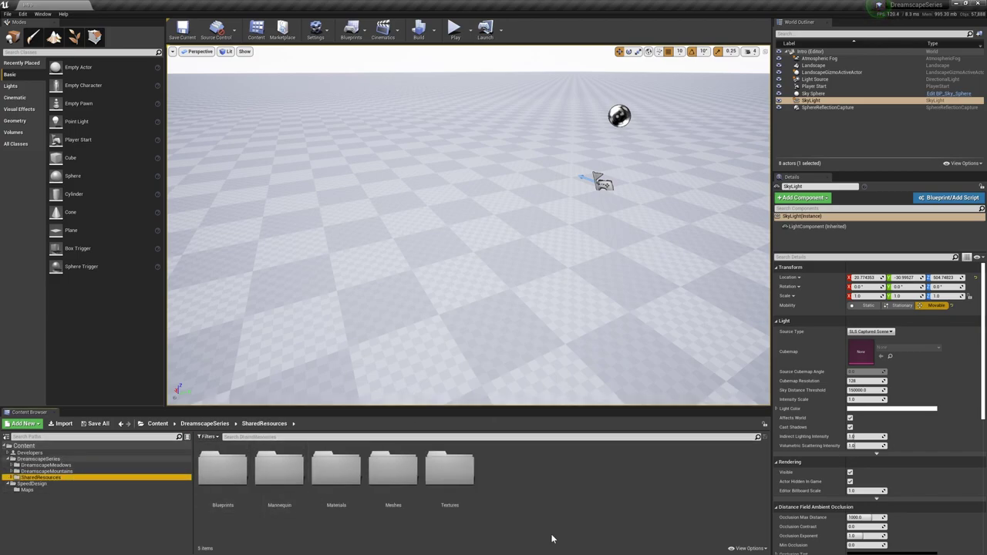
double_click(335, 469)
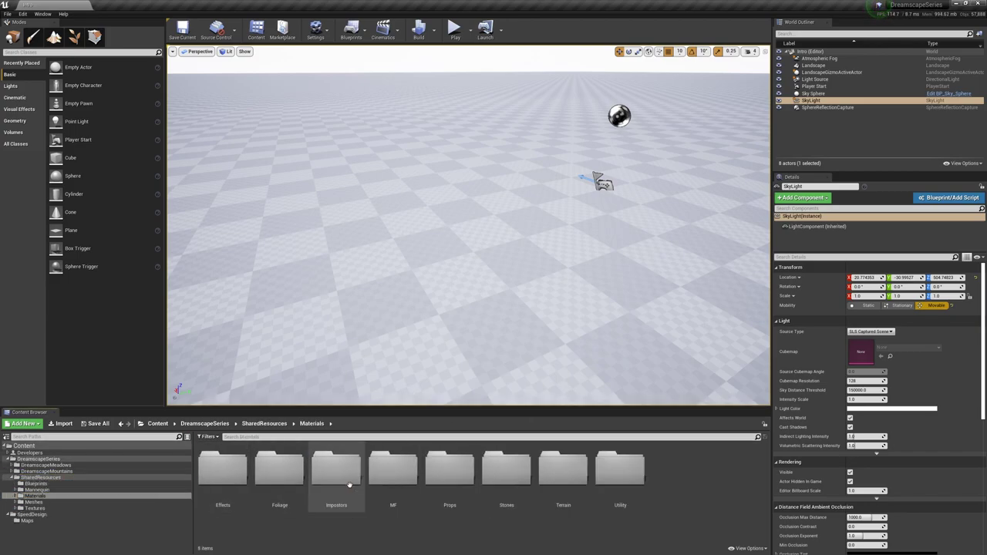
double_click(565, 476)
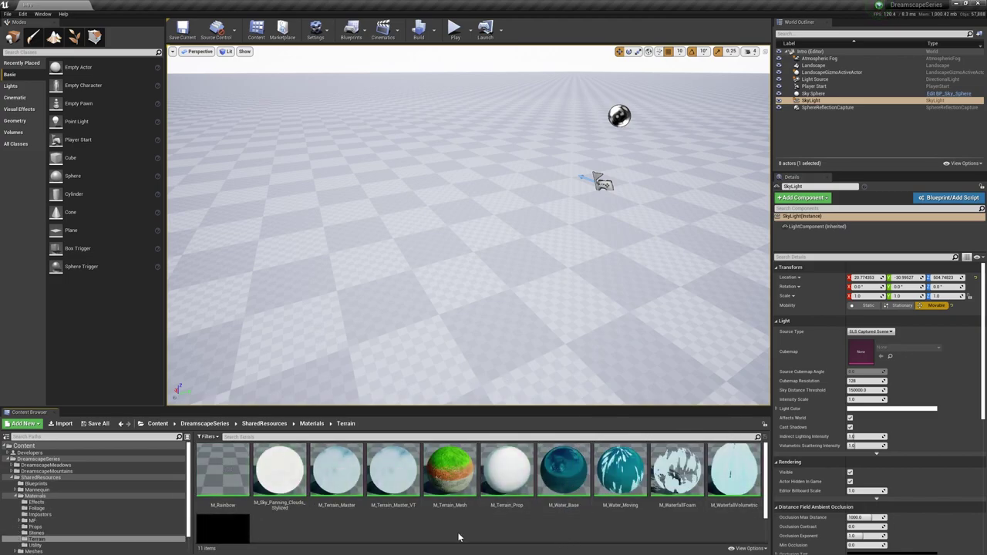
scroll(435, 531, "down", 1)
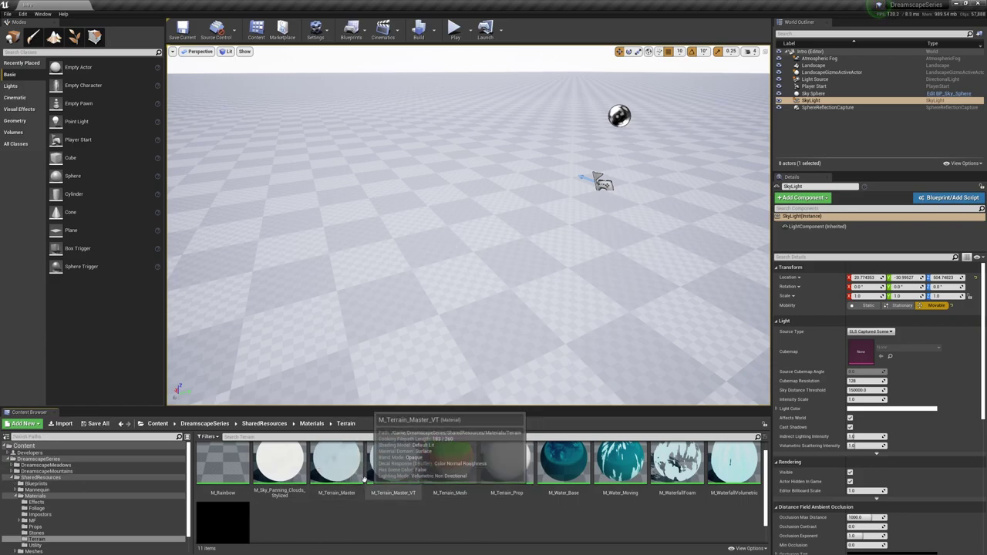
Create a material instance from M_Terrain_Master_VT and open it to look through its texture and scalar parameters
right_click(336, 467)
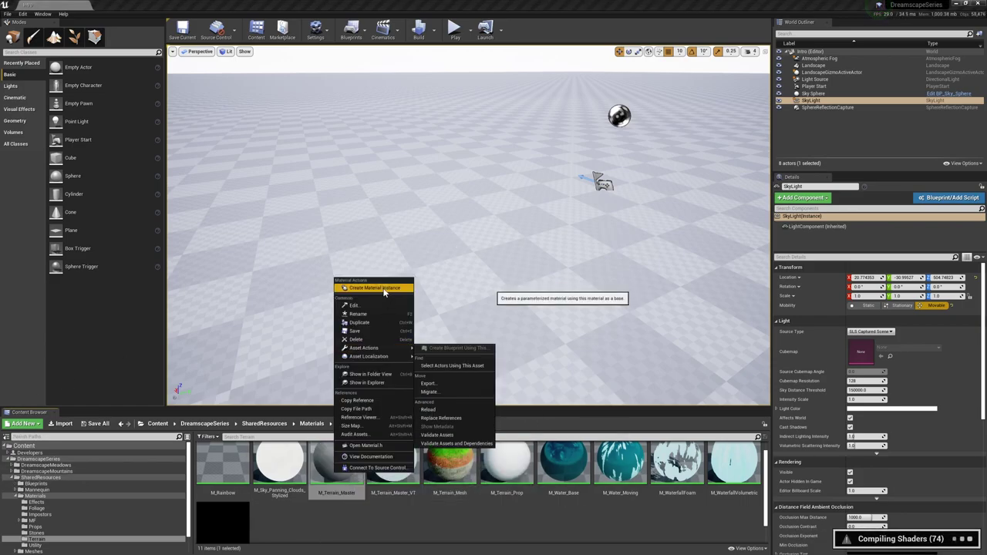
left_click(395, 483)
right_click(395, 482)
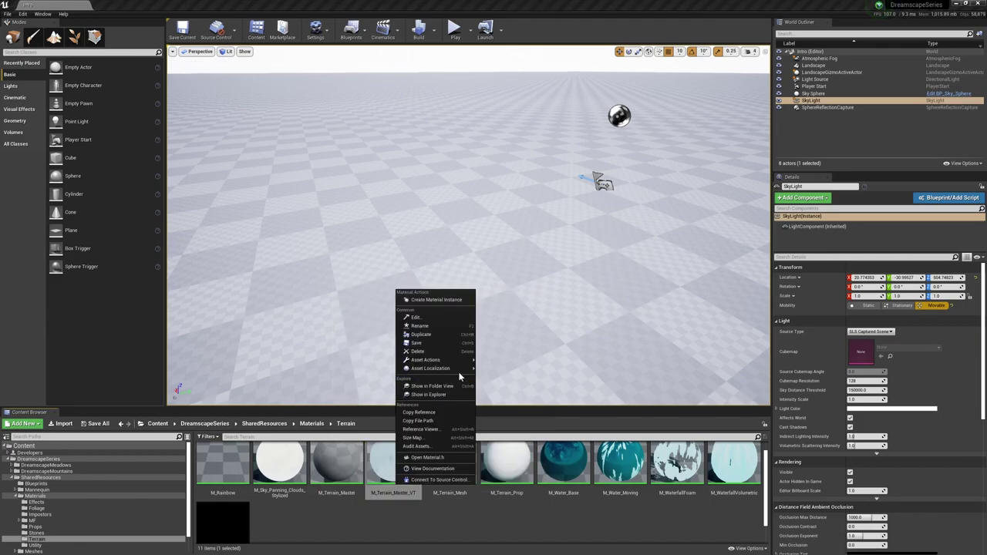
left_click(447, 307)
double_click(449, 478)
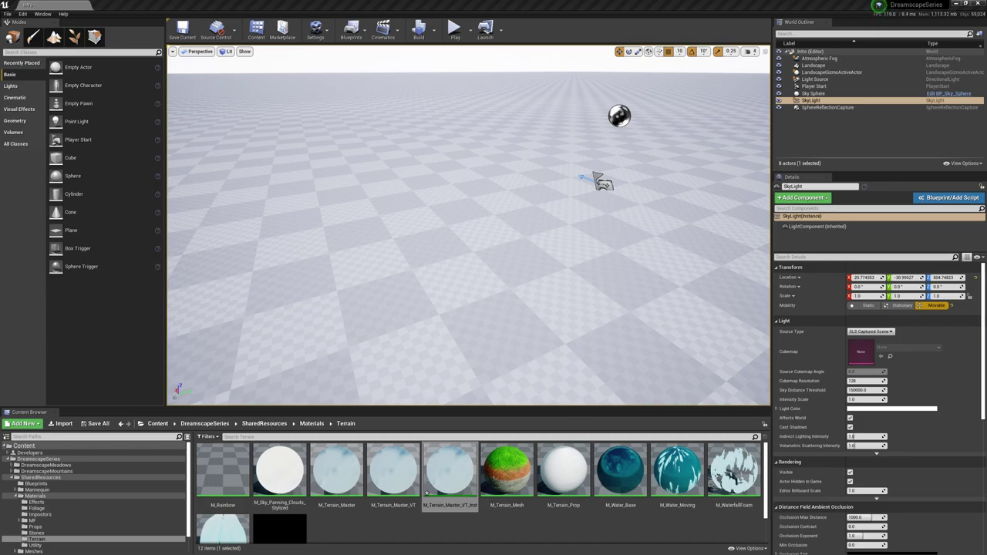
scroll(637, 293, "down", 5)
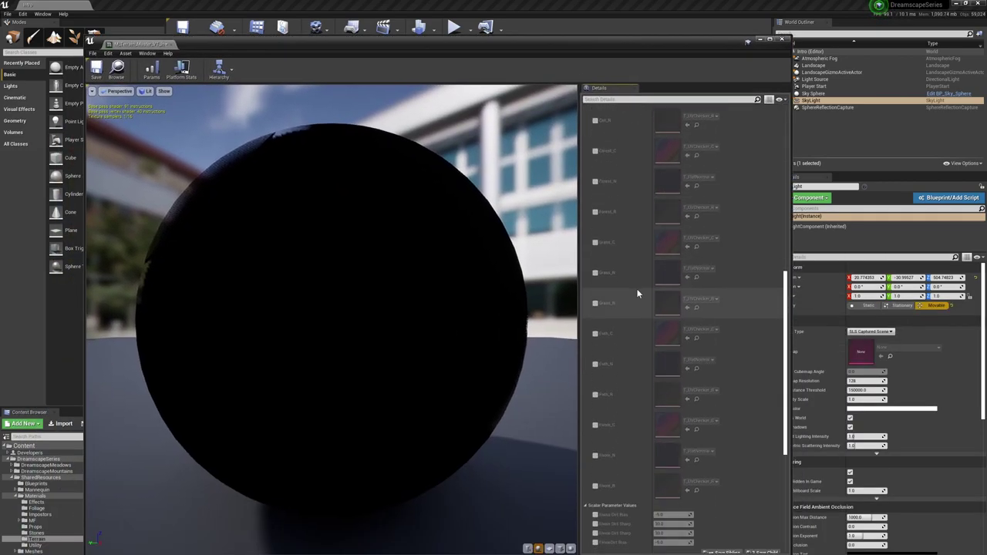
scroll(637, 293, "down", 4)
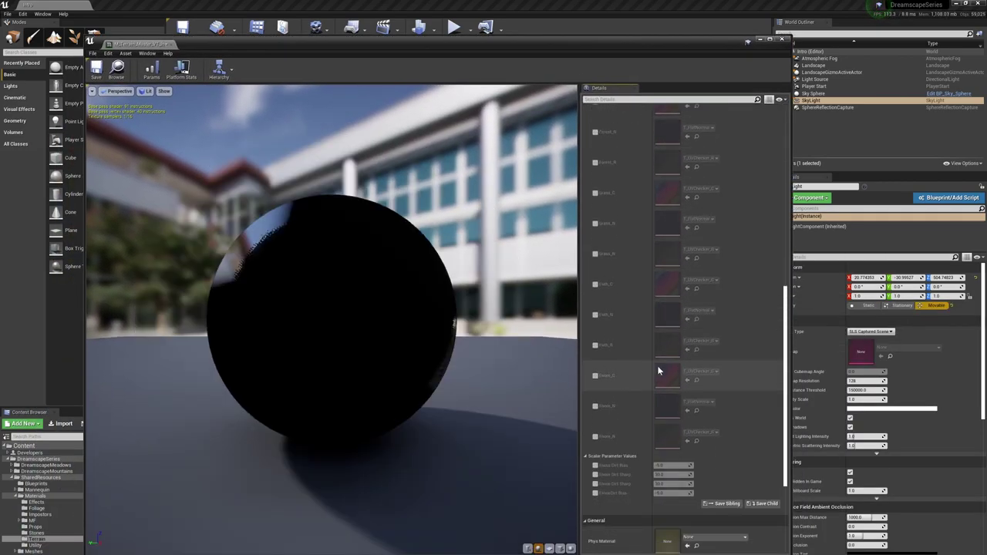
Close the new M_Terrain_Master_VT instance and delete it from the Terrain folder
left_click(782, 39)
key("Delete")
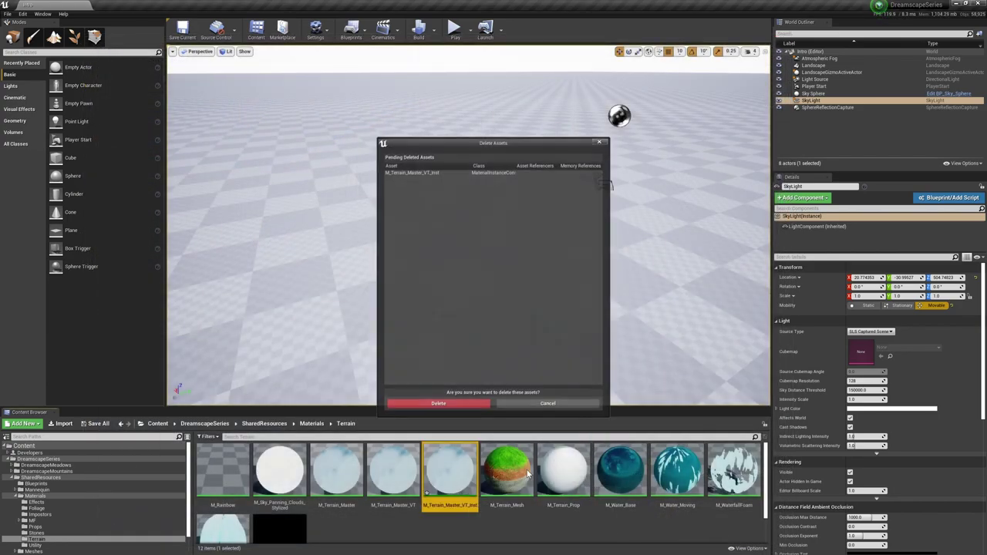
left_click(462, 404)
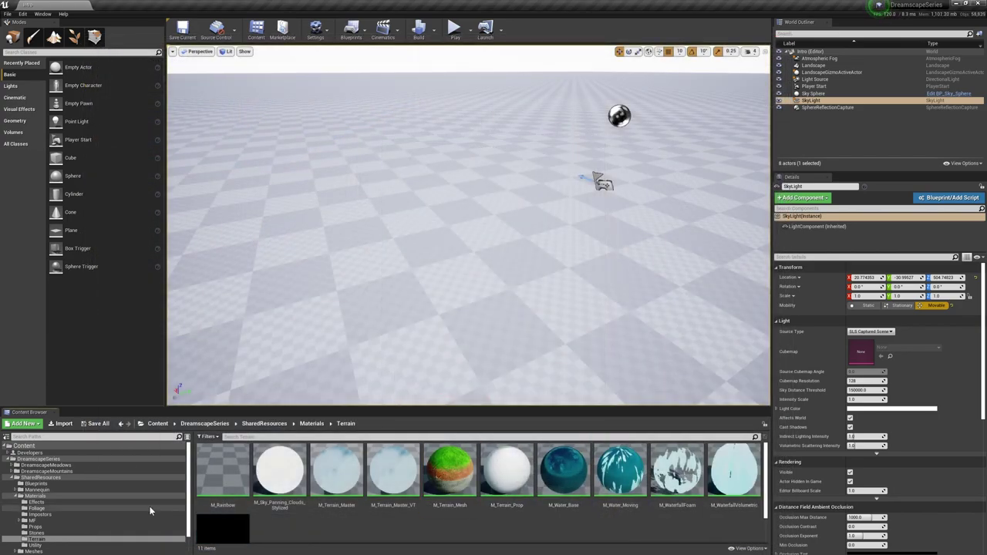
Assign MI_Terrain_Demo from DreamscapeMountains/Materials/Terrain as the landscape's material
left_click(47, 471)
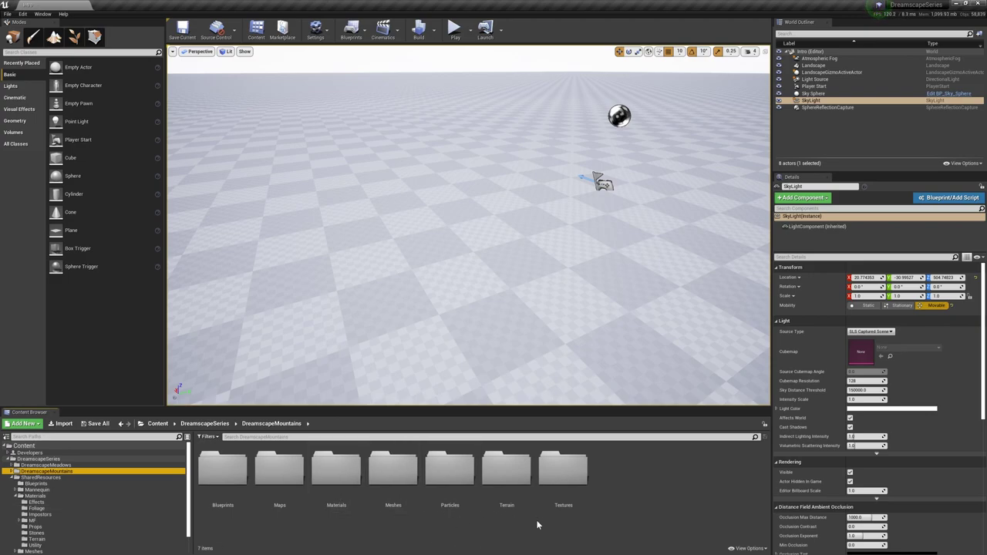
double_click(515, 501)
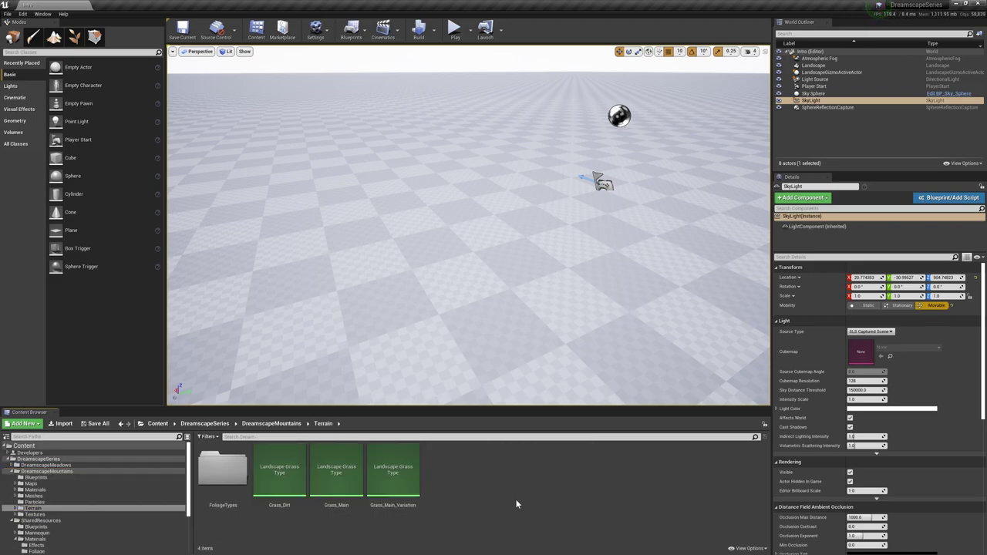
left_click(34, 490)
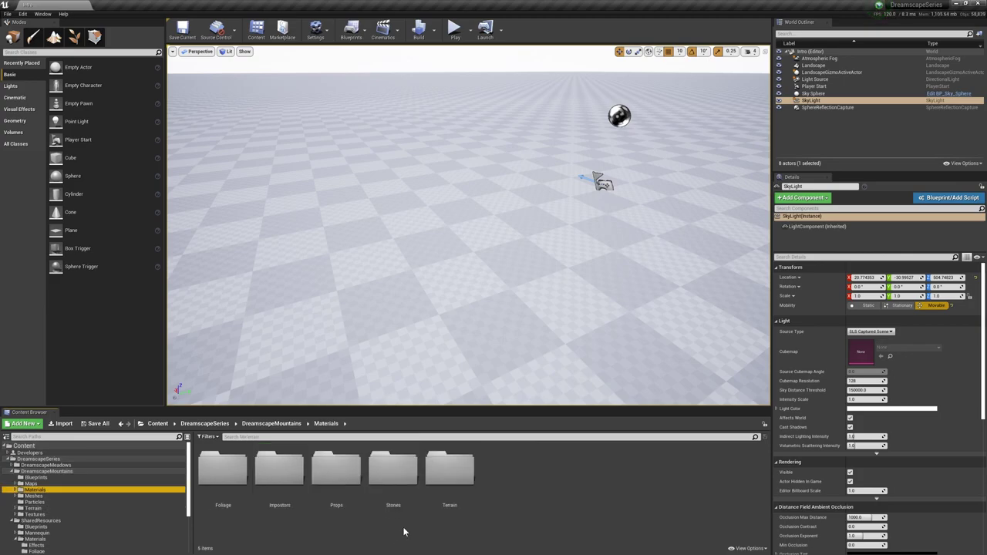
double_click(449, 469)
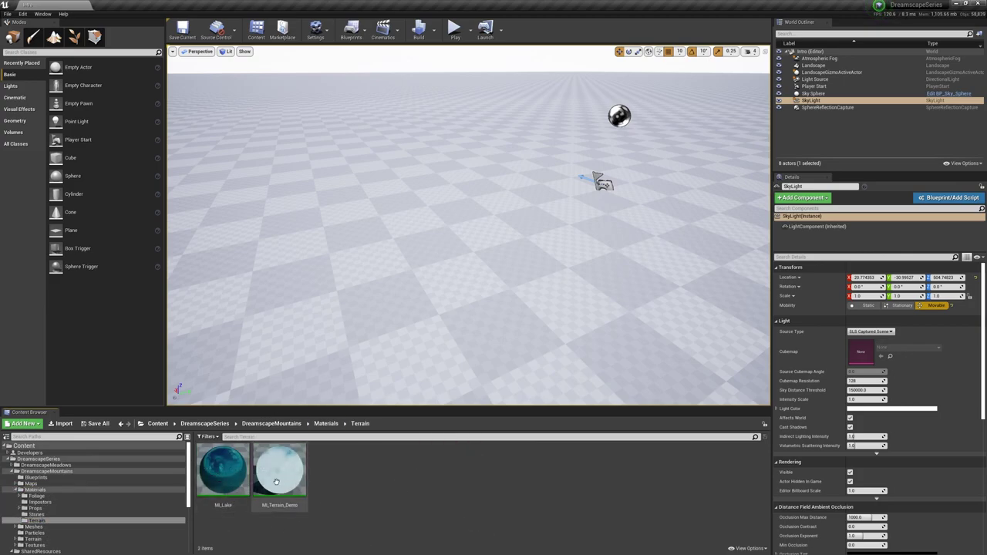
left_click_drag(276, 482, 860, 403)
left_click(513, 258)
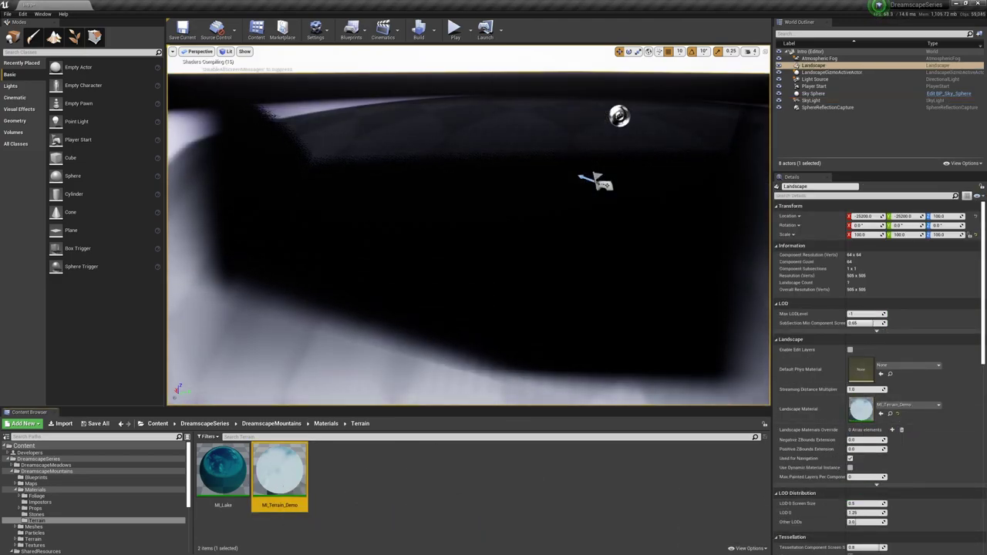
Open MI_Terrain_Demo, examine its tiling, texture and scalar parameters down to the parent material, and close it
double_click(284, 478)
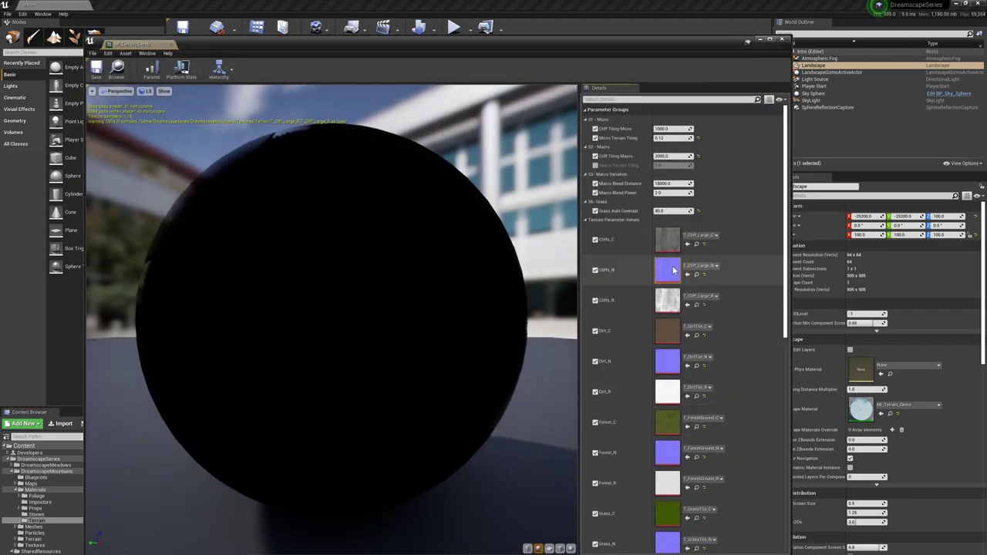
scroll(678, 278, "down", 5)
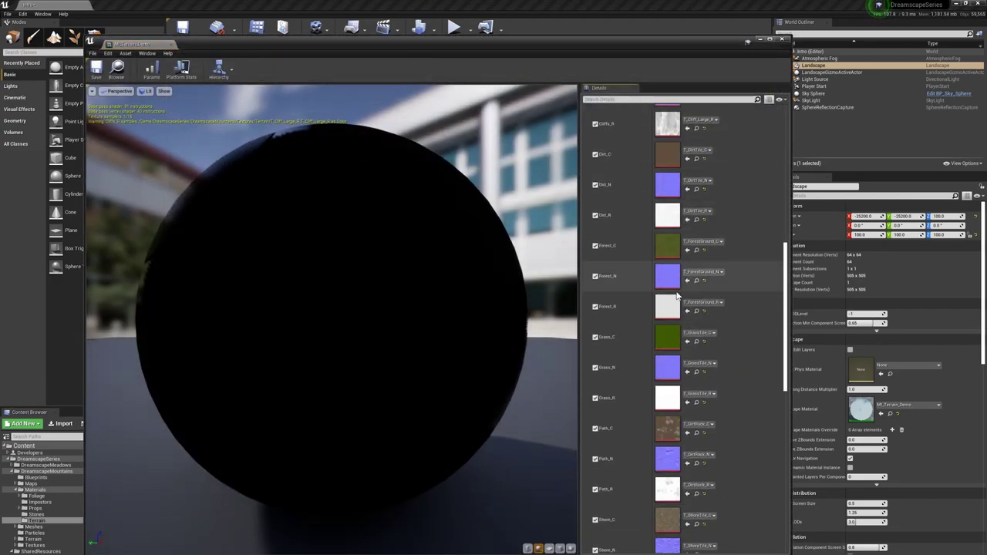
scroll(678, 295, "down", 5)
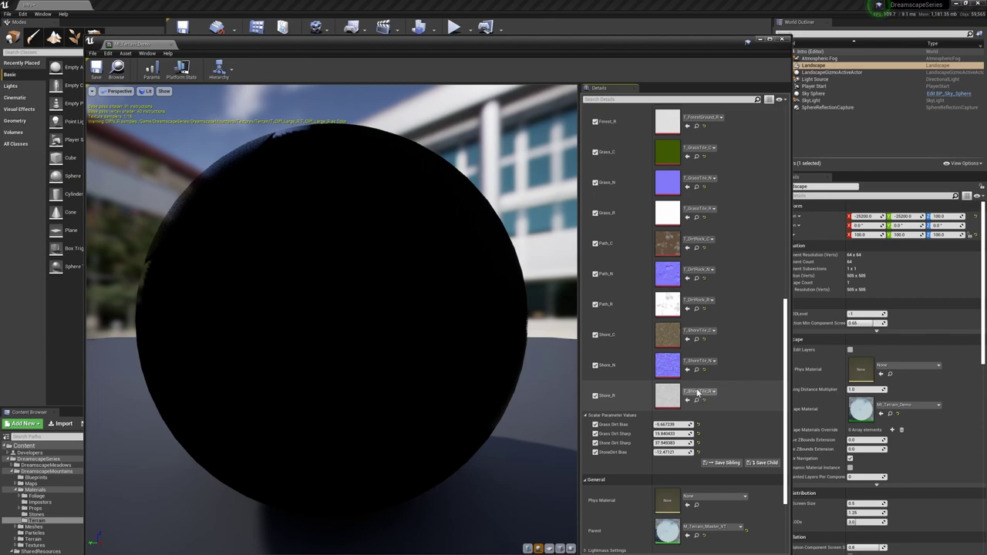
scroll(690, 370, "up", 8)
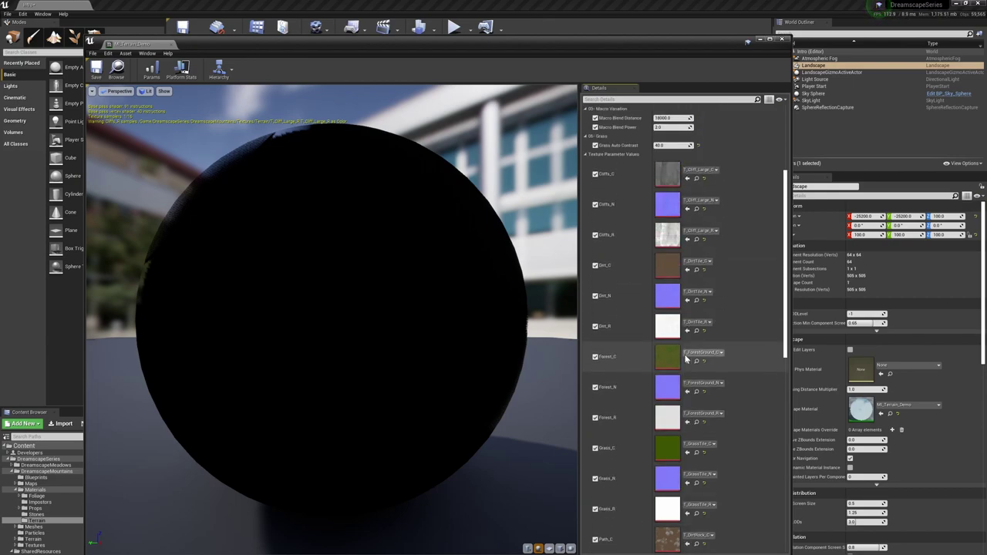
scroll(686, 359, "up", 2)
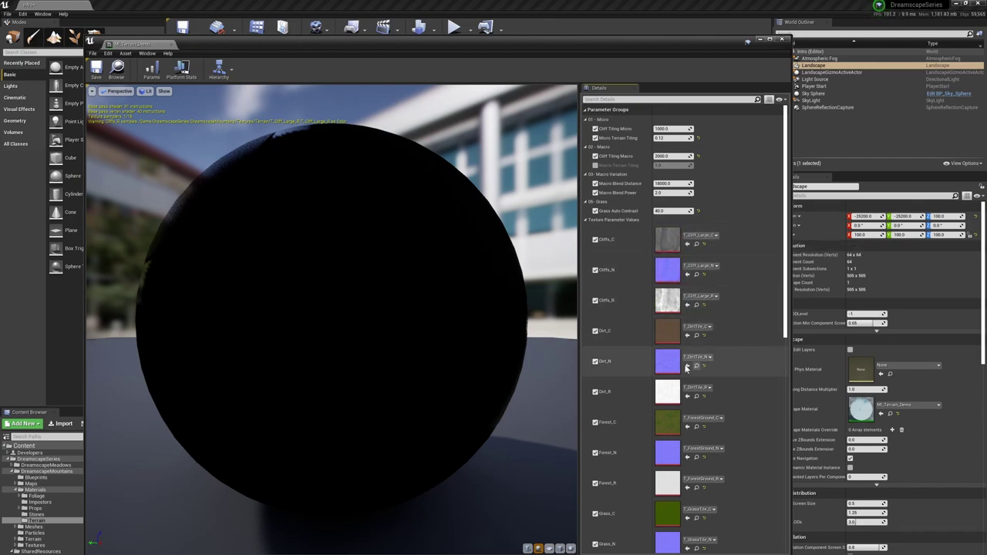
left_click_drag(539, 44, 625, 10)
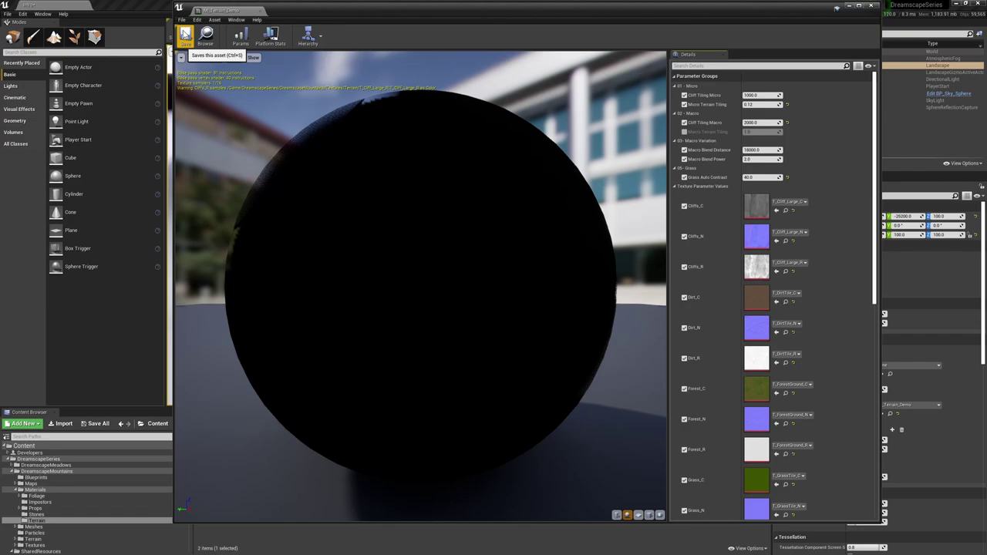
left_click(261, 11)
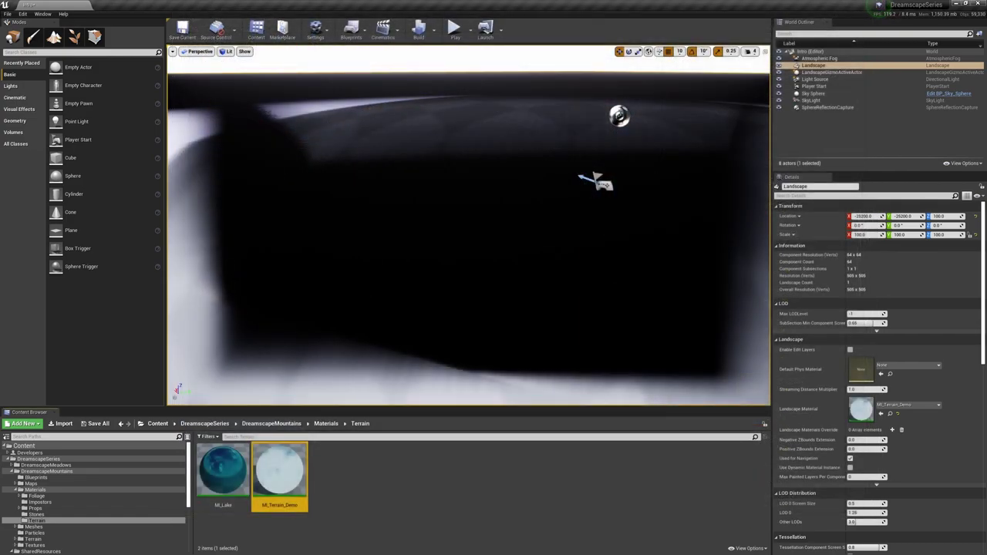
Enter landscape painting and create a weight-blended layer info for the Auto Landscape layer in Intro_sharedassets
right_click_drag(468, 225, 486, 202)
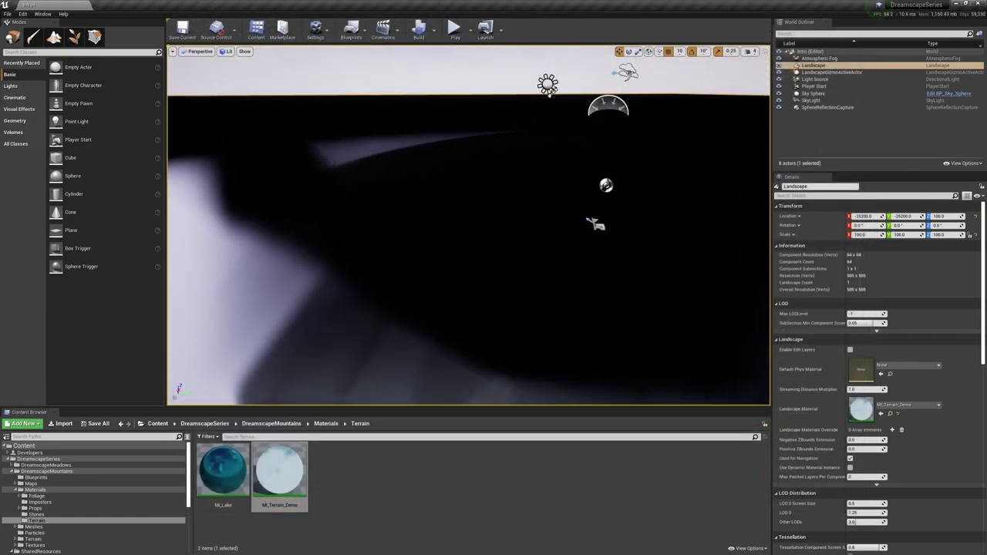
left_click(54, 37)
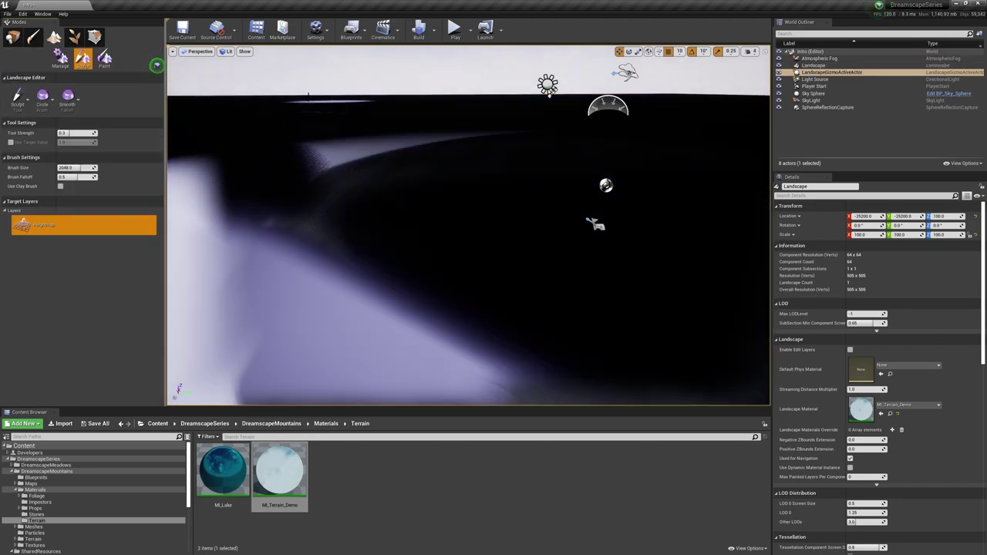
left_click(105, 58)
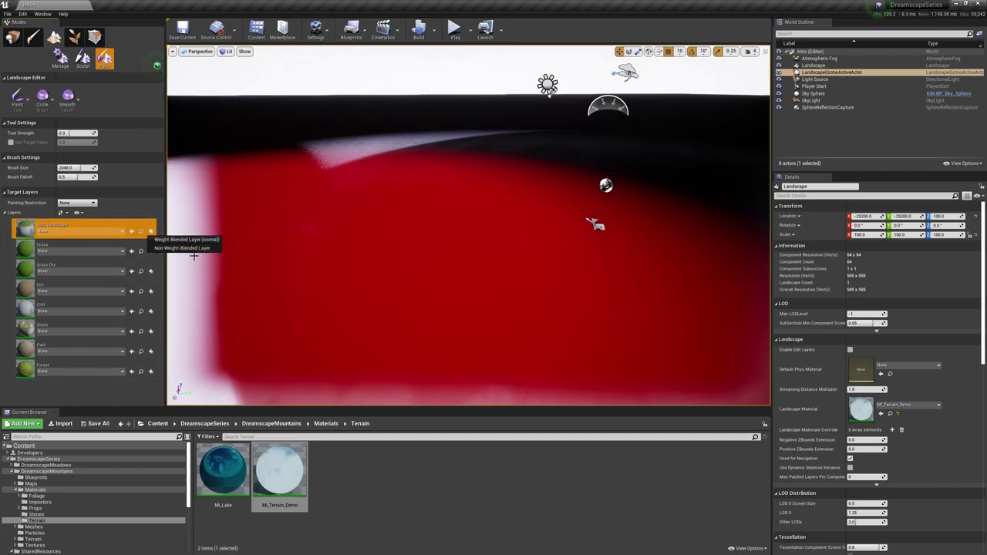
left_click(187, 240)
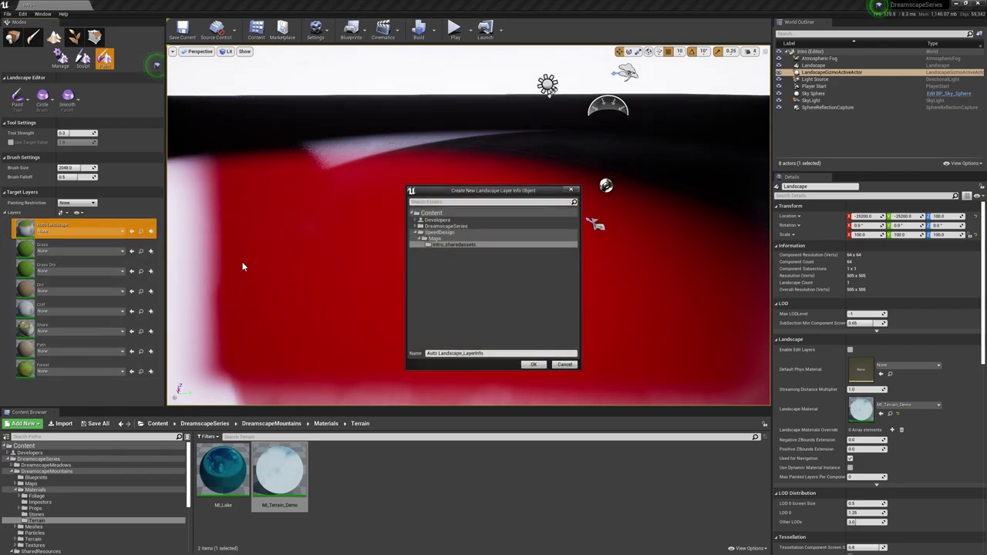
left_click(535, 365)
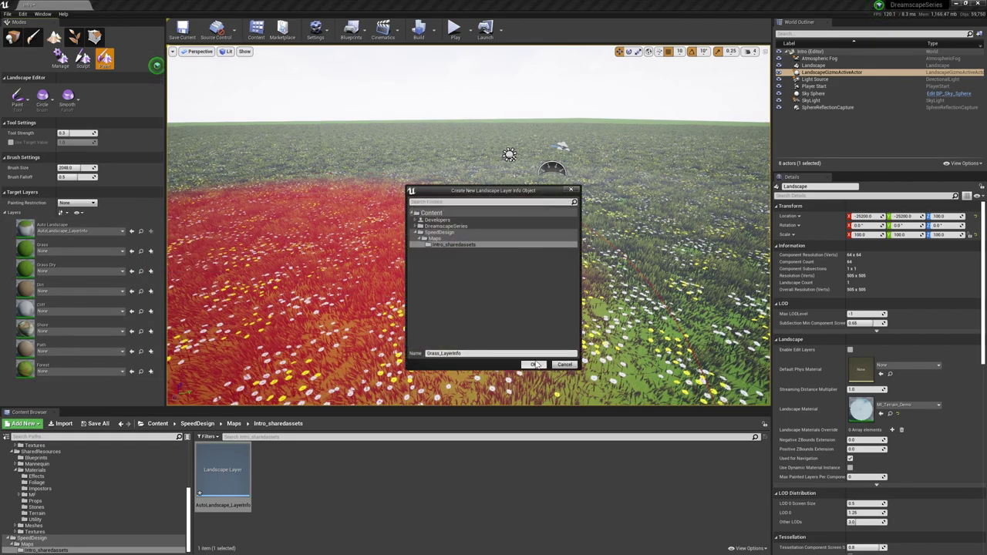
Create weight-blended layer infos for the Grass, Grass Dry and Dirt layers in Intro_sharedassets
left_click(536, 365)
left_click(151, 270)
left_click(185, 282)
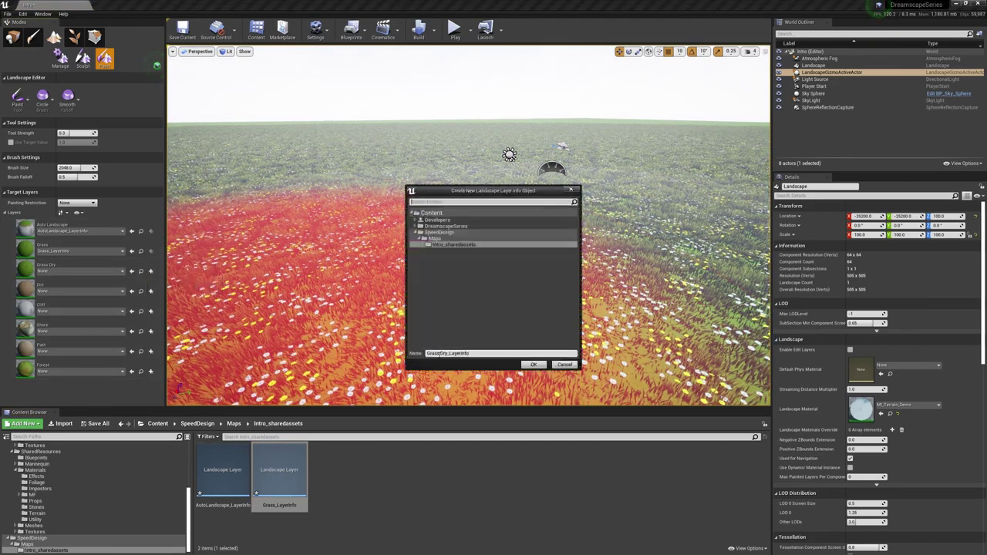
left_click(532, 365)
left_click(150, 291)
left_click(185, 303)
left_click(532, 364)
Create weight-blended layer infos for the Cliff and Shore layers in Intro_sharedassets
left_click(150, 311)
left_click(185, 322)
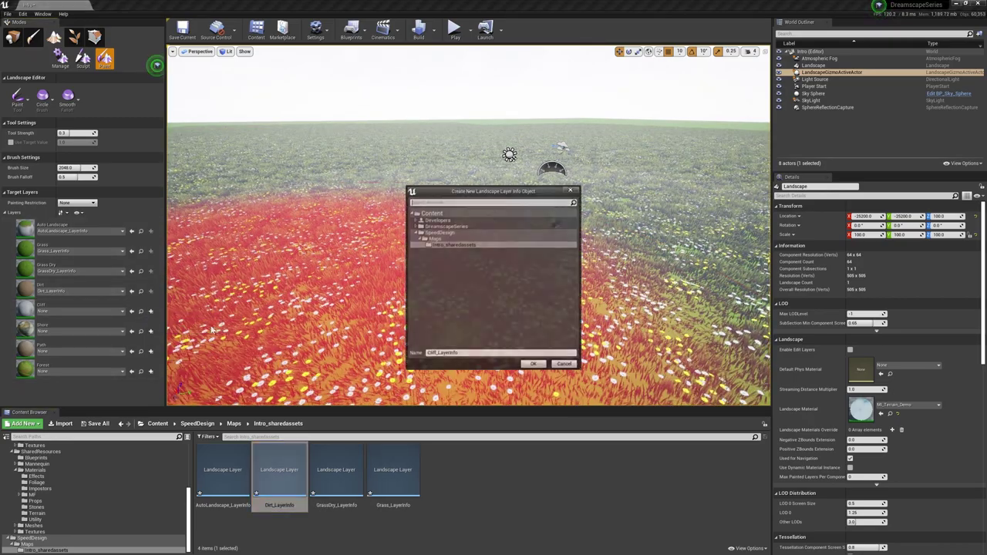
left_click(532, 364)
left_click(151, 331)
left_click(185, 342)
left_click(532, 364)
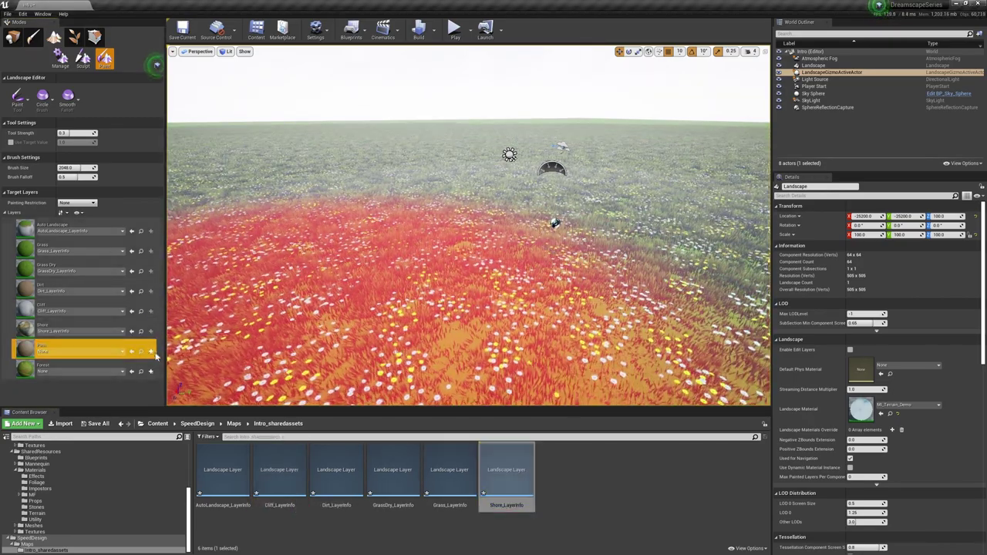
Create weight-blended layer infos for the Path and Forest layers in Intro_sharedassets
left_click(150, 351)
left_click(185, 362)
left_click(532, 364)
left_click(151, 371)
left_click(185, 383)
left_click(532, 364)
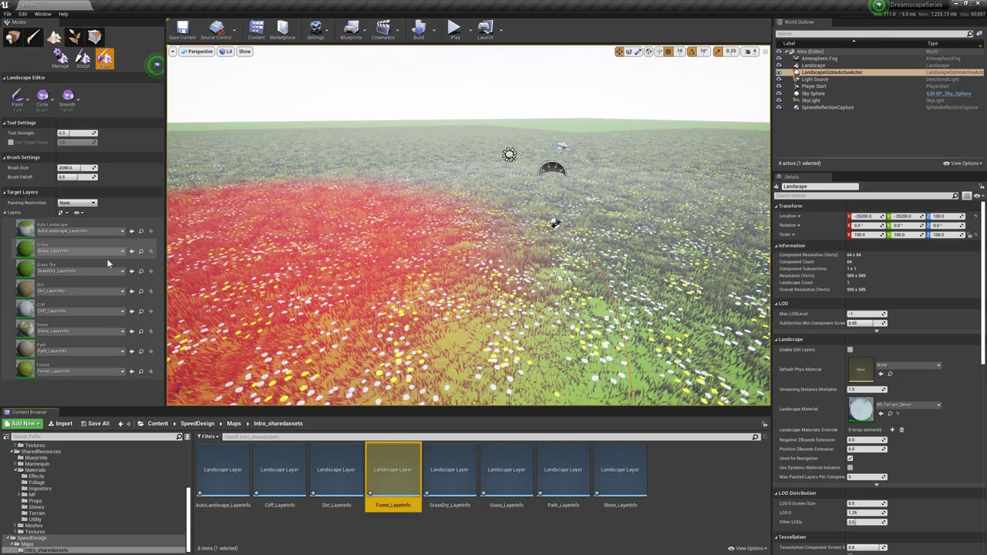
Reduce the landscape brush size and paint a patch of the Grass layer onto the terrain
left_click(84, 250)
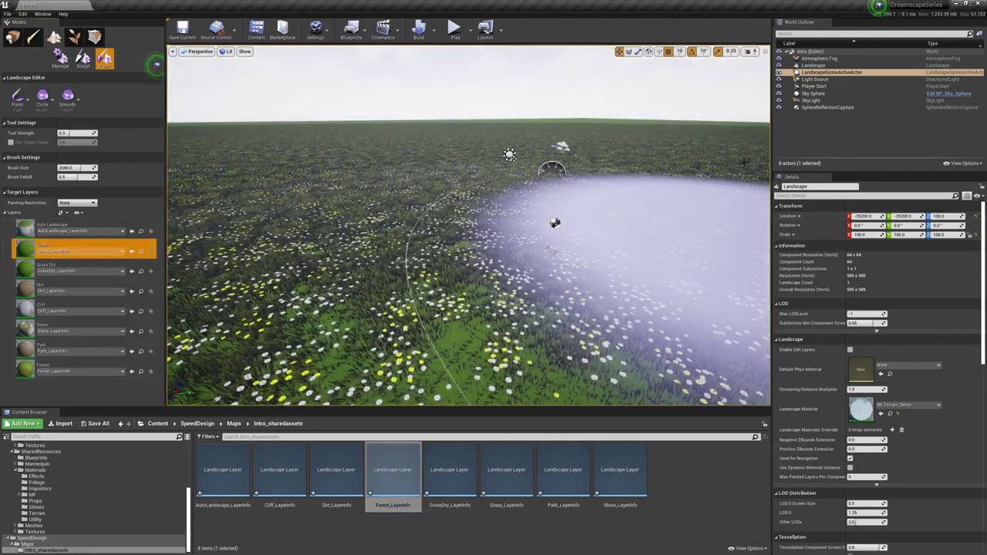
left_click_drag(80, 167, 61, 167)
left_click_drag(386, 337, 408, 312)
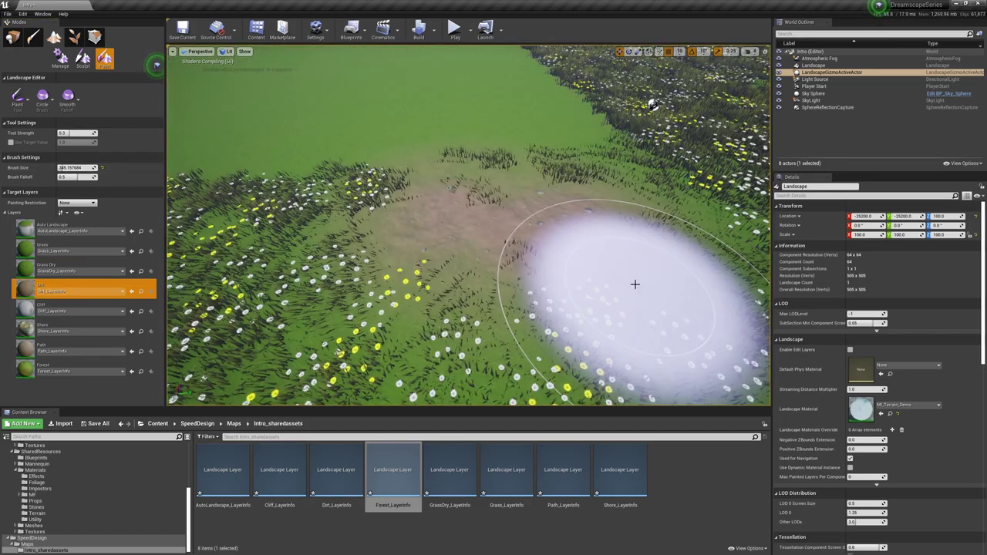
Paint the Dirt layer over a broad patch of the flowering meadow and extend it across the nearby grass
mouse_move(634, 284)
left_mouse_down()
mouse_move(430, 170)
mouse_move(578, 161)
mouse_move(440, 232)
mouse_move(353, 238)
mouse_move(224, 125)
mouse_move(341, 256)
mouse_move(301, 90)
mouse_move(620, 249)
left_mouse_up()
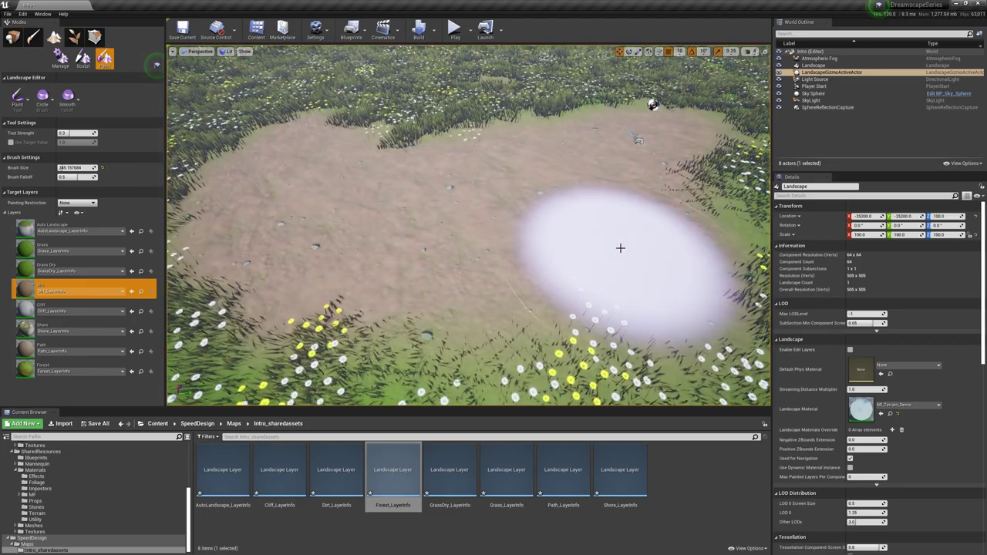
mouse_move(621, 248)
right_mouse_down()
mouse_move(571, 177)
mouse_move(571, 231)
mouse_move(586, 269)
right_mouse_up()
mouse_move(621, 248)
left_mouse_down()
mouse_move(634, 255)
mouse_move(483, 185)
mouse_move(262, 116)
left_mouse_up()
mouse_move(262, 116)
right_mouse_down()
mouse_move(308, 154)
mouse_move(323, 115)
right_mouse_up()
left_click_drag(370, 324, 573, 175)
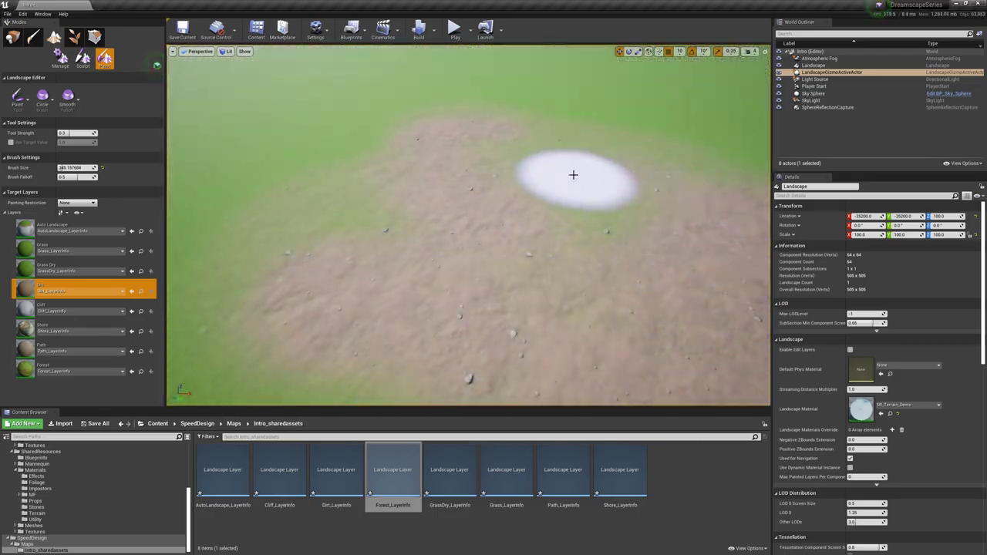
Paint the Grass layer in several strokes over the flowering Auto Landscape meadow
mouse_move(369, 119)
right_mouse_down()
mouse_move(339, 77)
mouse_move(339, 31)
mouse_move(323, 73)
mouse_move(308, 31)
mouse_move(308, 146)
mouse_move(308, 89)
mouse_move(308, 135)
mouse_move(293, 112)
right_mouse_up()
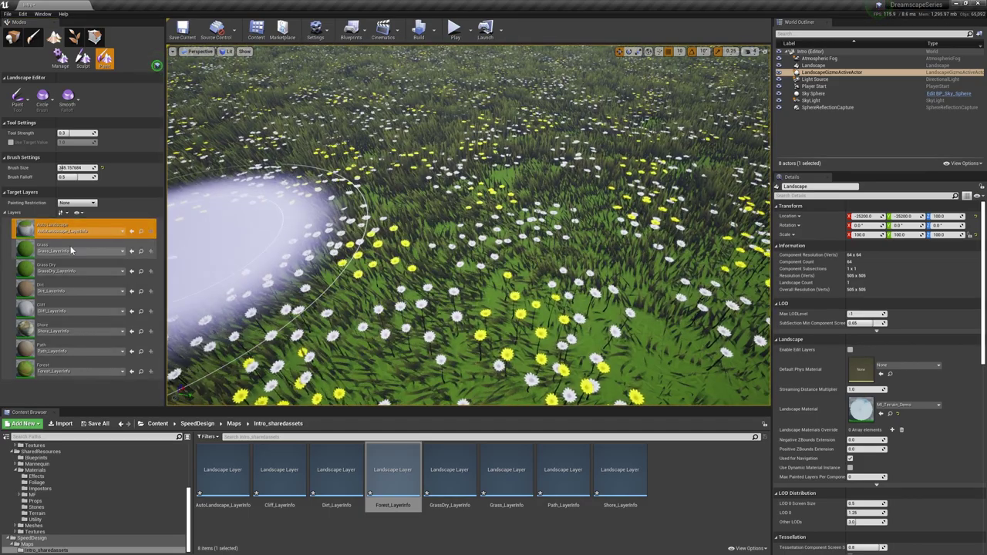
left_click(77, 247)
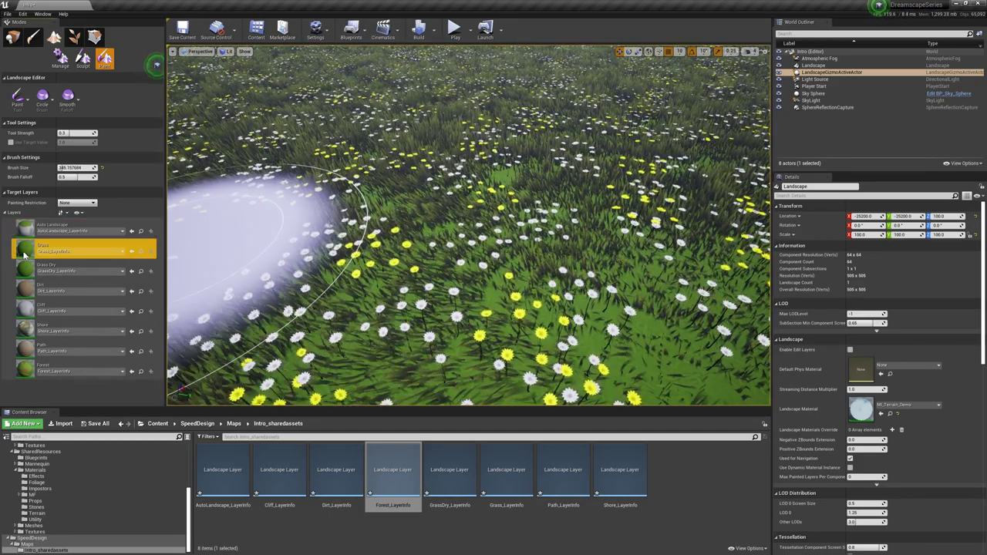
left_click_drag(617, 256, 623, 165)
mouse_move(624, 165)
right_mouse_down()
mouse_move(623, 84)
mouse_move(586, 81)
mouse_move(610, 285)
mouse_move(586, 270)
mouse_move(570, 193)
mouse_move(550, 293)
right_mouse_up()
mouse_move(550, 294)
left_mouse_down()
mouse_move(605, 354)
mouse_move(430, 326)
left_mouse_up()
right_click_drag(430, 327, 373, 163)
mouse_move(372, 164)
left_mouse_down()
mouse_move(504, 321)
mouse_move(607, 255)
mouse_move(593, 238)
left_mouse_up()
mouse_move(593, 238)
right_mouse_down()
mouse_move(593, 124)
mouse_move(594, 238)
right_mouse_up()
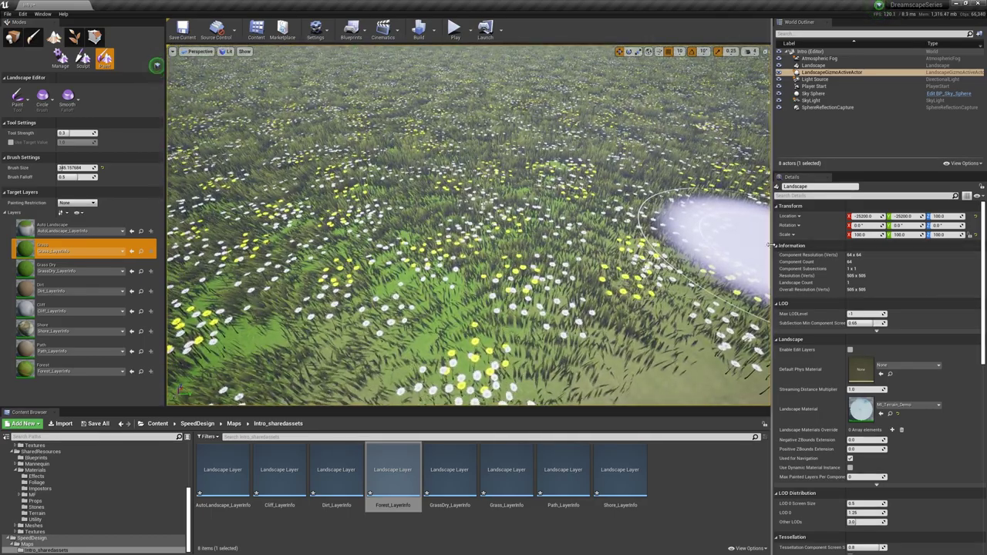
Examine the painted flower meadow up close and the dirt patch from above in an enlarged viewport
left_click_drag(770, 245, 861, 245)
right_click_drag(771, 245, 771, 189)
key("w")
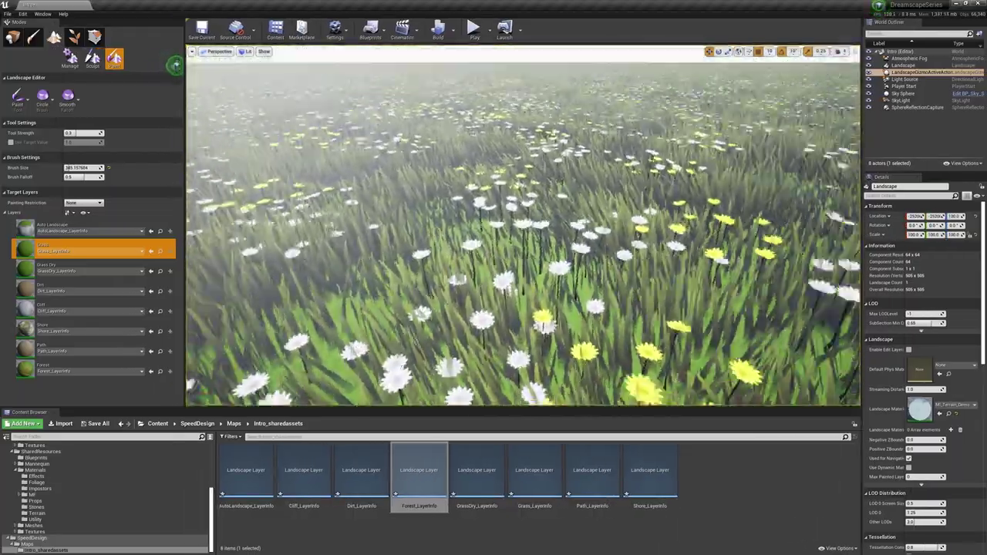
key("s")
mouse_move(602, 177)
right_mouse_down()
mouse_move(602, 192)
mouse_move(586, 192)
mouse_move(586, 247)
mouse_move(586, 232)
right_mouse_up()
key("s")
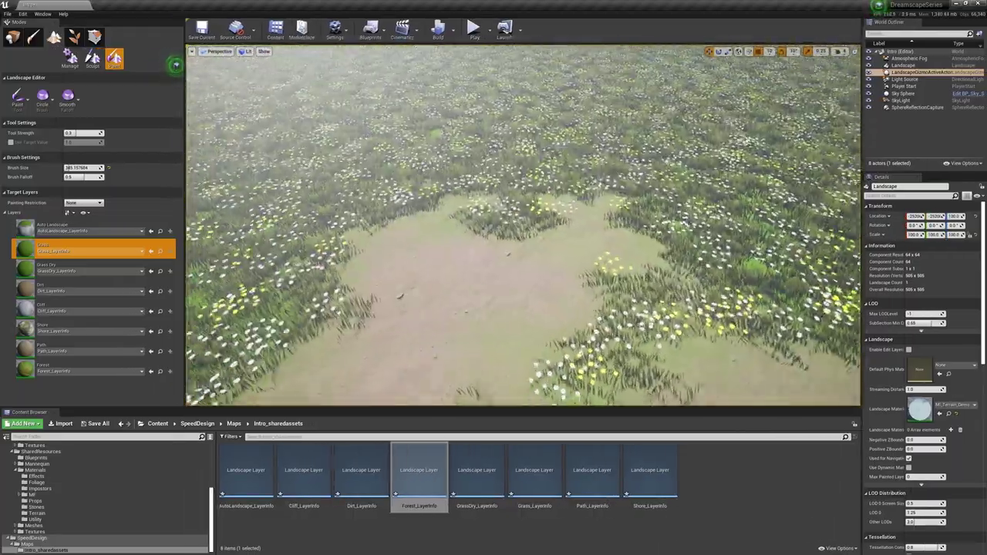
Leave landscape editing for actor placement and place a Runtime Virtual Texture Volume on the dirt patch
key("shift+1")
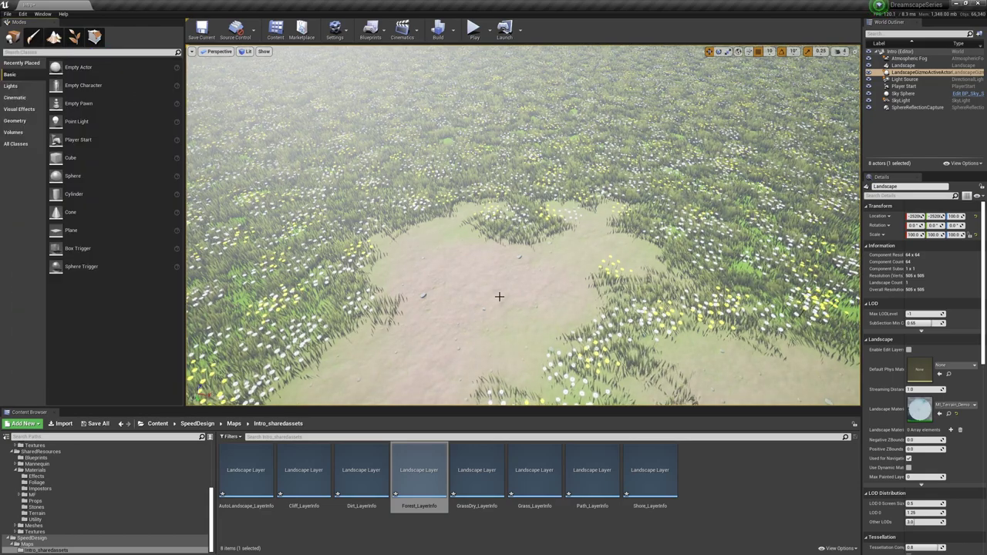
left_click(475, 289)
right_click_drag(588, 261, 539, 199)
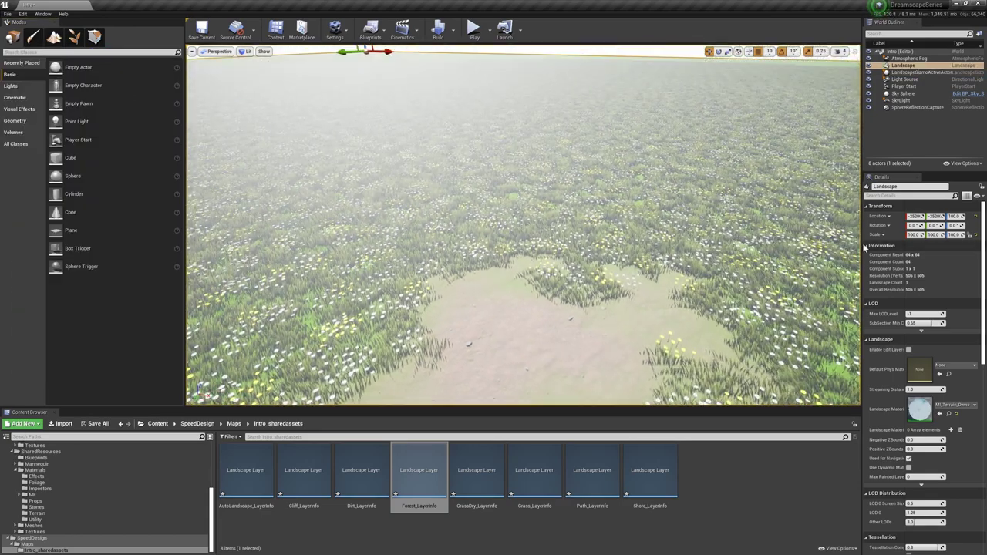
left_click_drag(862, 245, 763, 245)
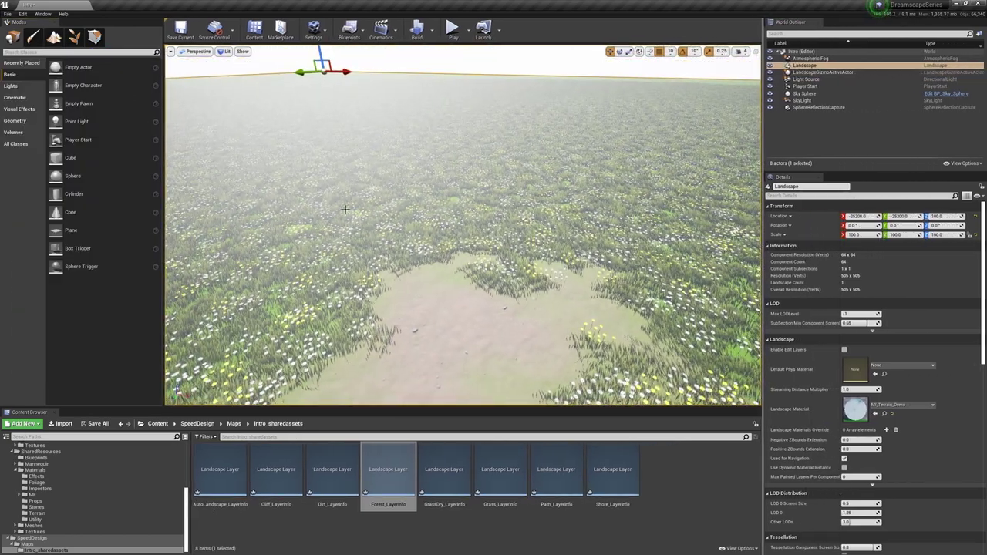
left_click(14, 132)
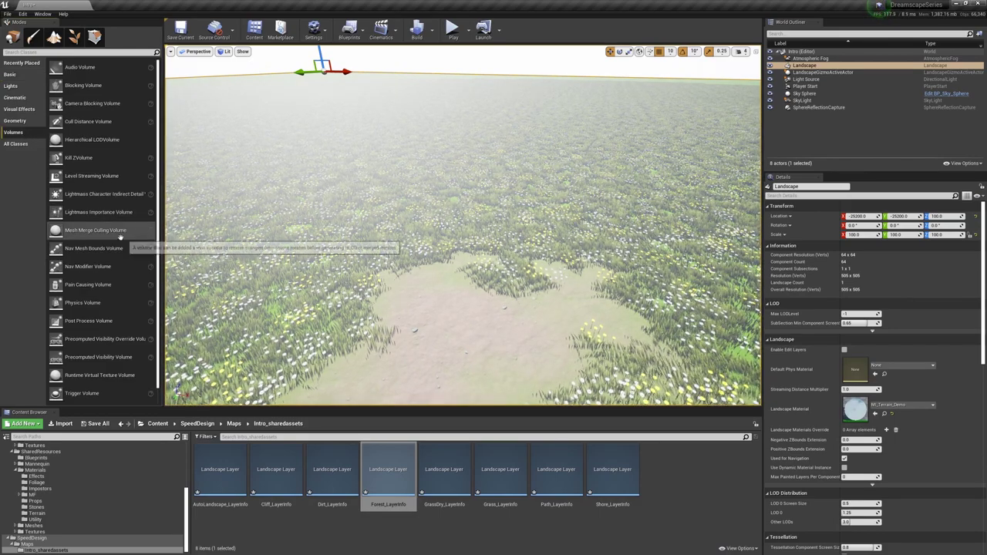
scroll(116, 247, "down", 1)
left_click_drag(95, 365, 438, 295)
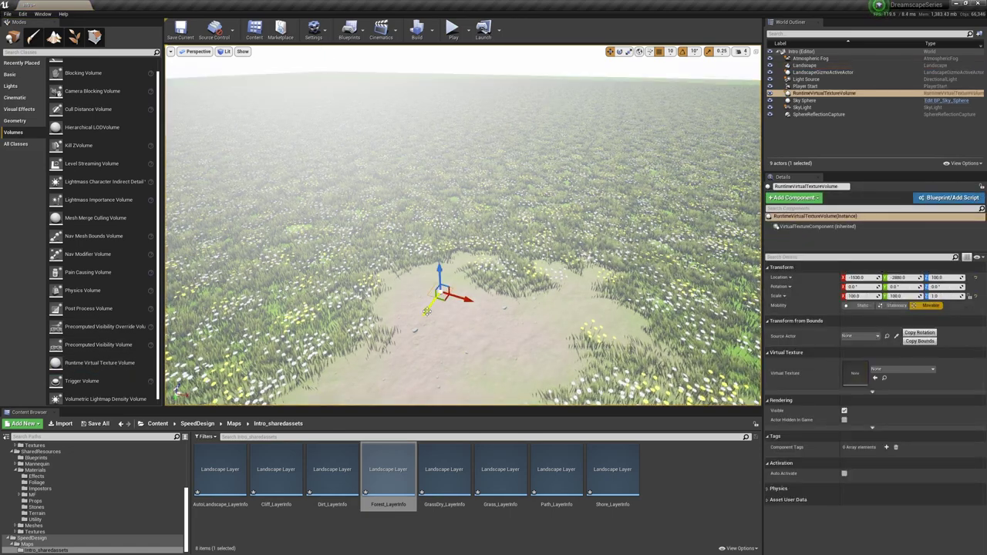
Match the volume to the Landscape by using it as source actor and copying its bounds, and assign RVT_Landscape as its virtual texture
left_click(896, 337)
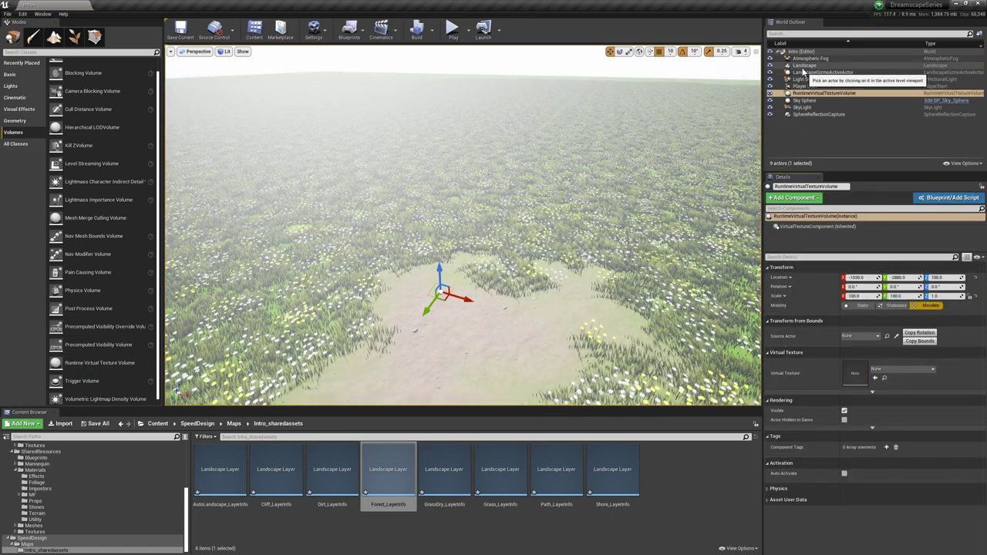
left_click(910, 371)
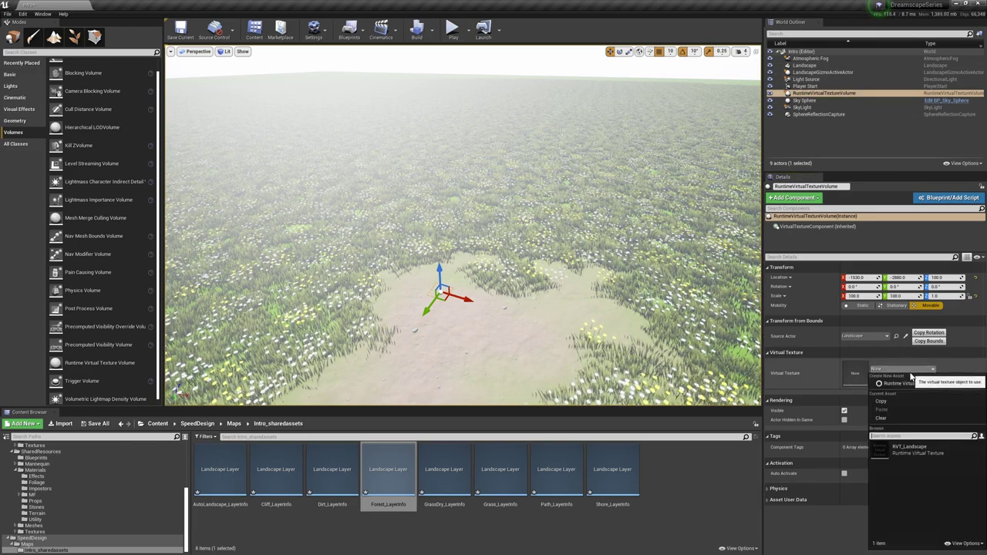
left_click(919, 456)
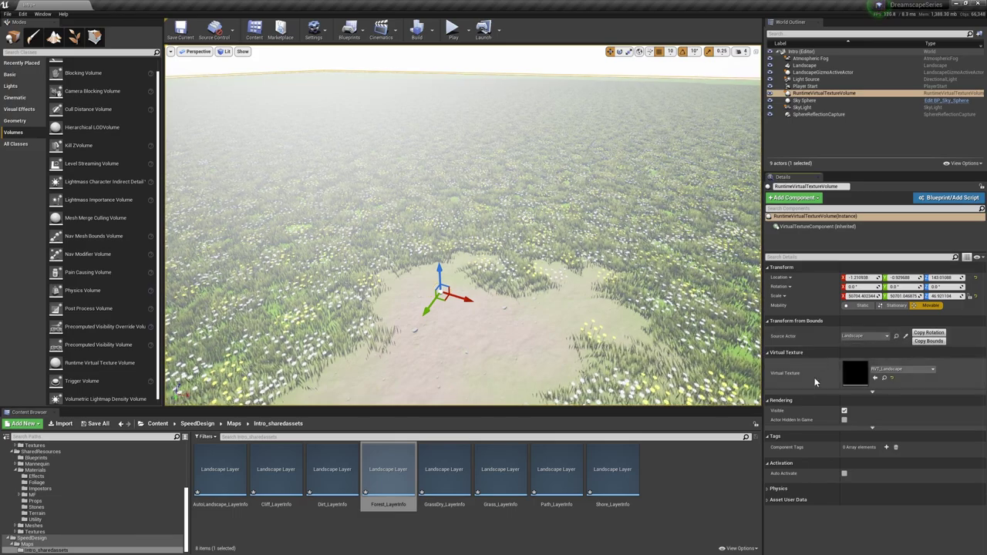
Add a Render to Virtual Textures element to the Landscape actor and assign RVT_Landscape to it
right_click_drag(593, 302, 539, 162)
key("s")
right_click_drag(596, 233, 596, 267)
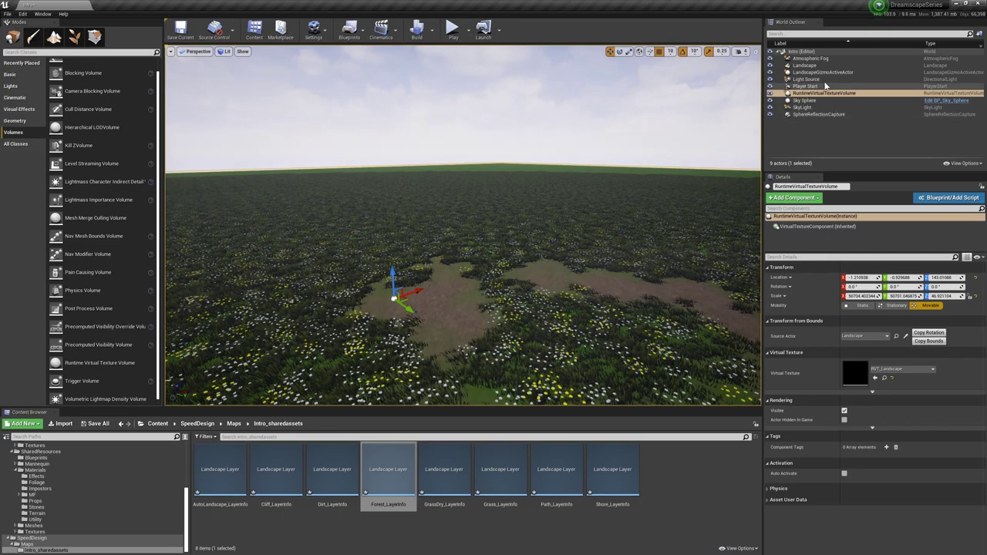
scroll(928, 387, "down", 10)
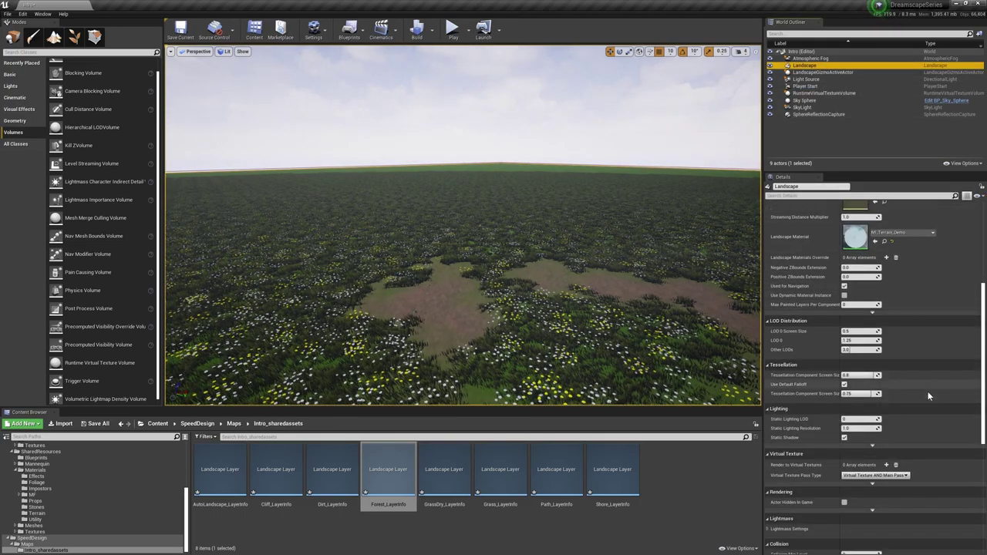
left_click(886, 465)
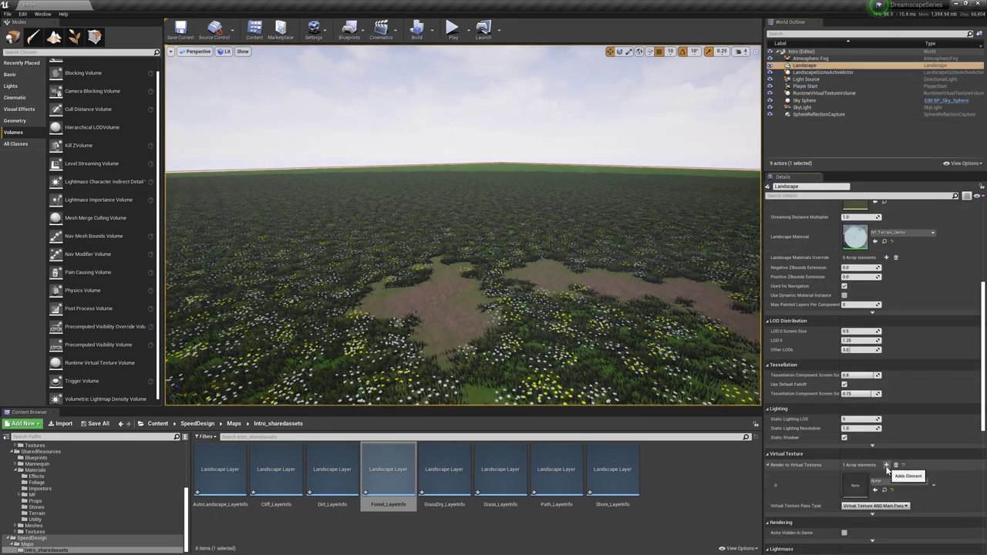
left_click(879, 485)
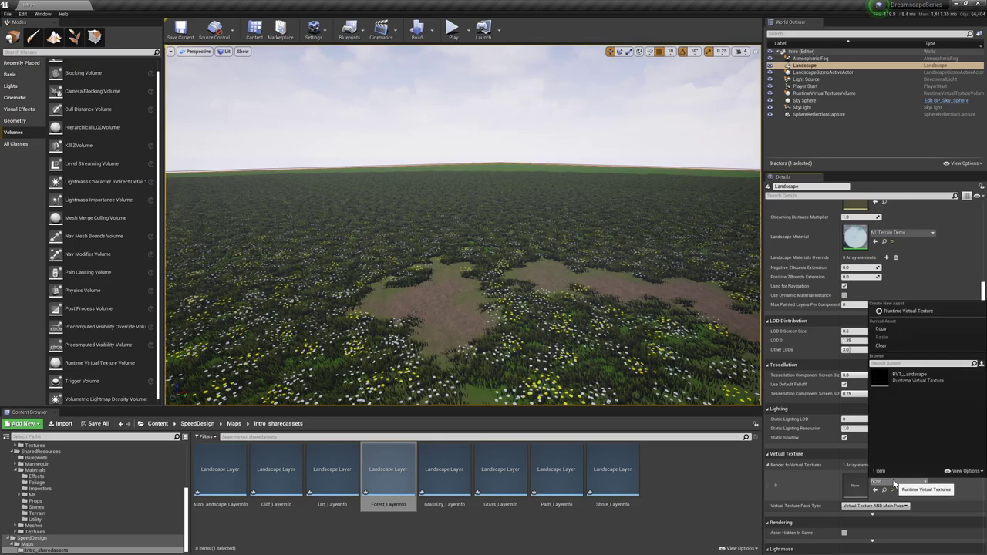
left_click(922, 379)
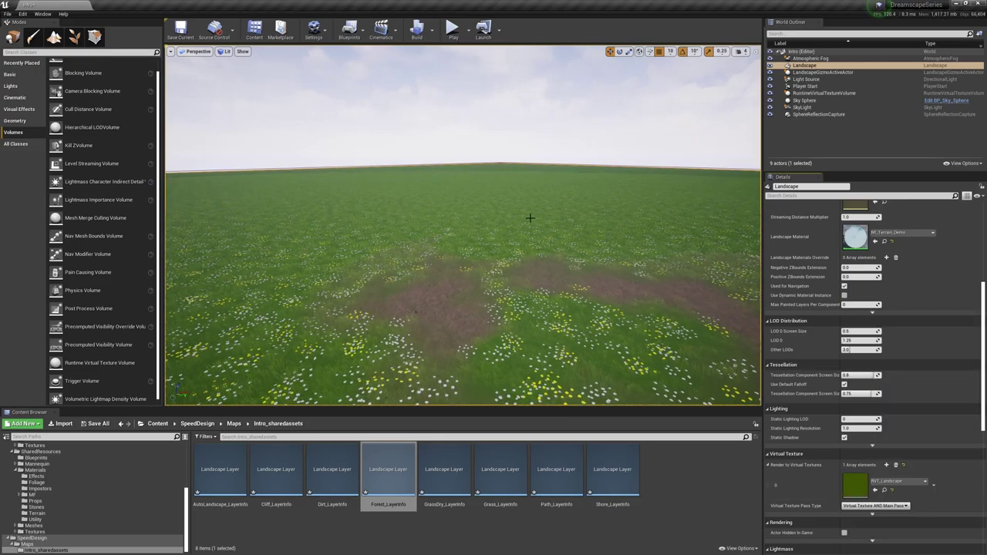
Inspect how the grass and flowers blend with the ground across the meadow and dirt areas
right_click_drag(537, 257, 539, 287)
key("w")
right_click_drag(589, 337, 525, 347)
key("w")
key("s")
right_click_drag(539, 289, 540, 231)
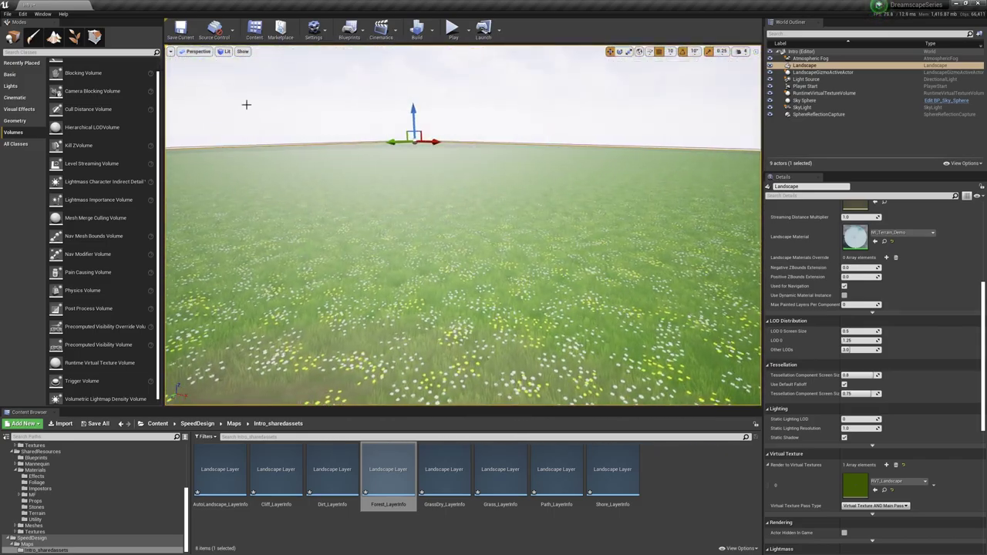
Return to landscape painting, select the Auto Landscape layer, and enlarge the viewport over the meadow
left_click(53, 39)
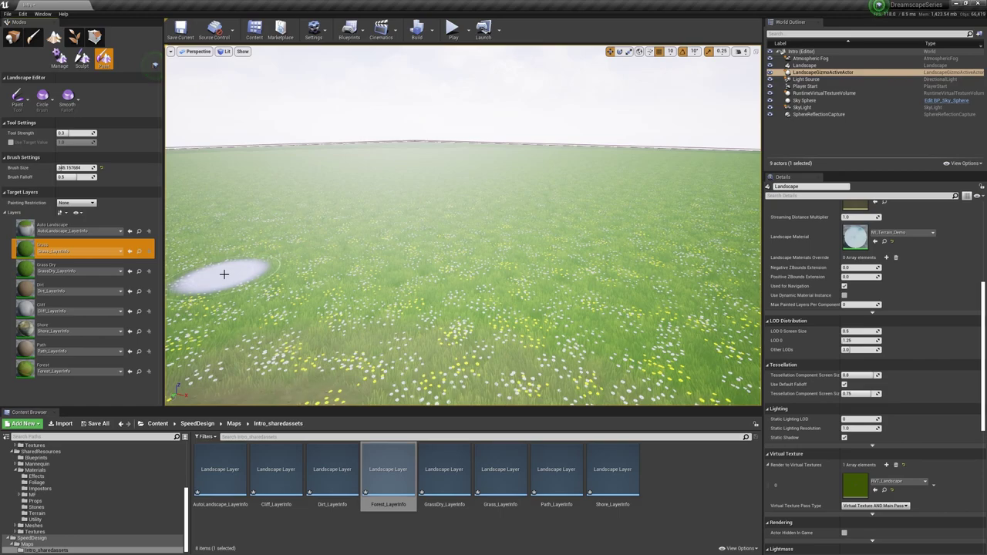
left_click(36, 229)
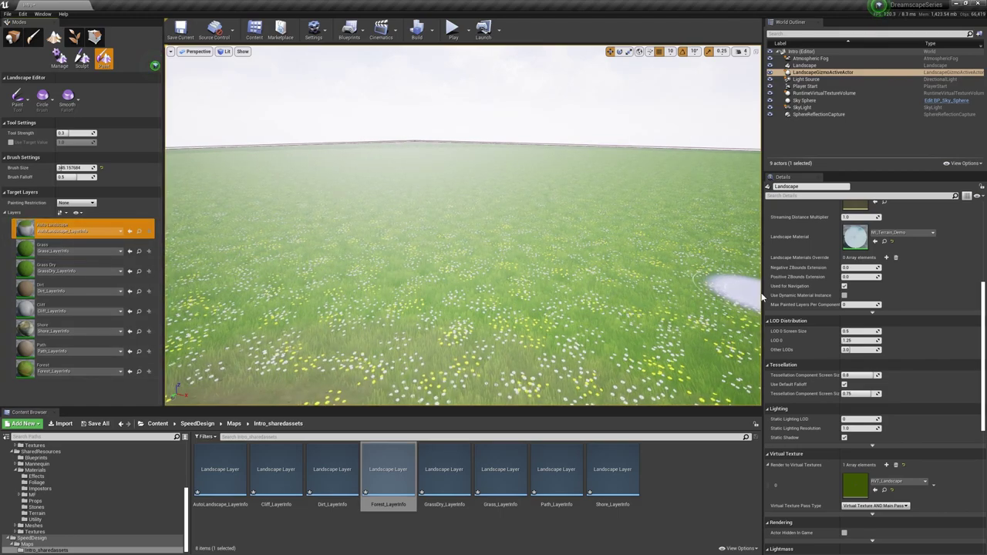
left_click_drag(764, 293, 850, 295)
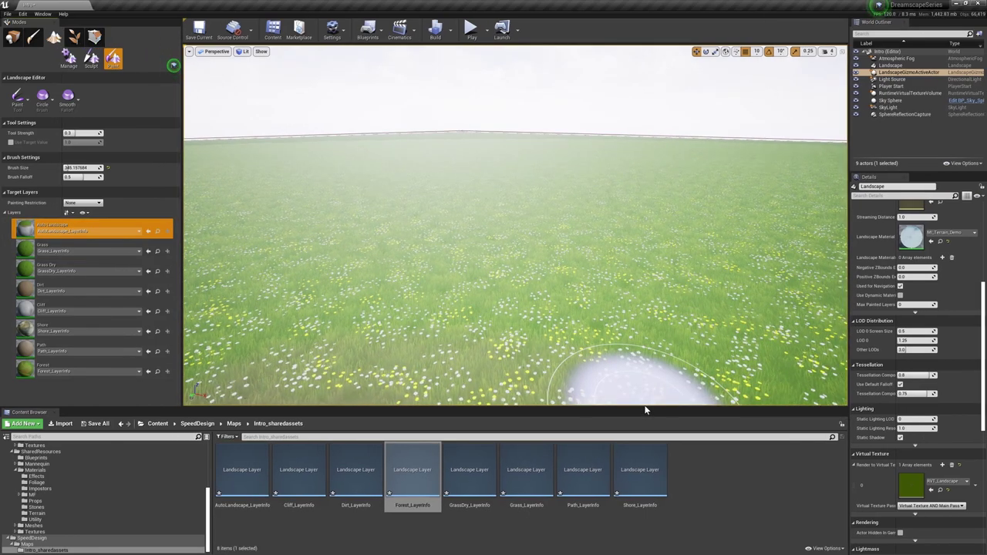
left_click_drag(645, 406, 641, 431)
right_click_drag(540, 309, 532, 343)
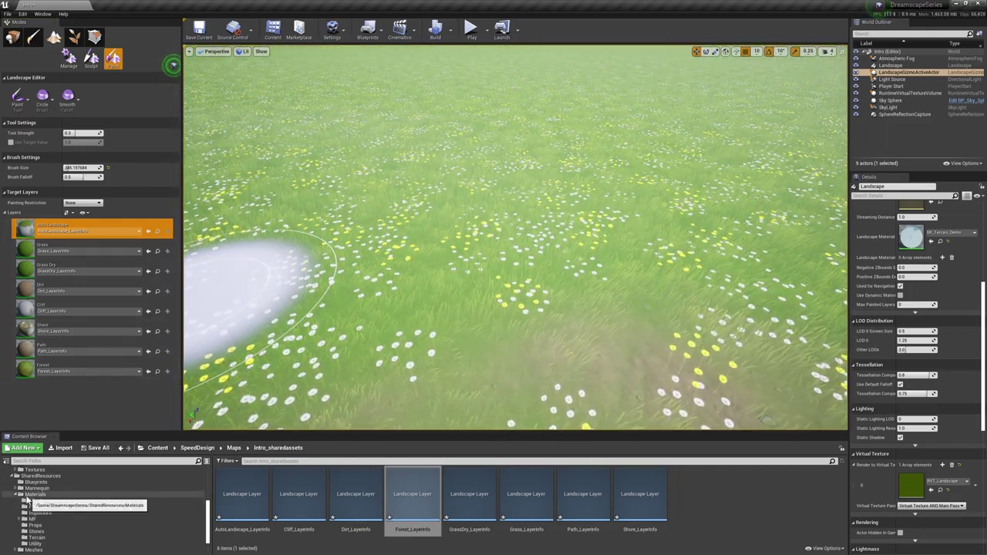
Browse the landscape grass types in the Terrain folders of DreamscapeMountains and DreamscapeMeadows
scroll(42, 497, "up", 9)
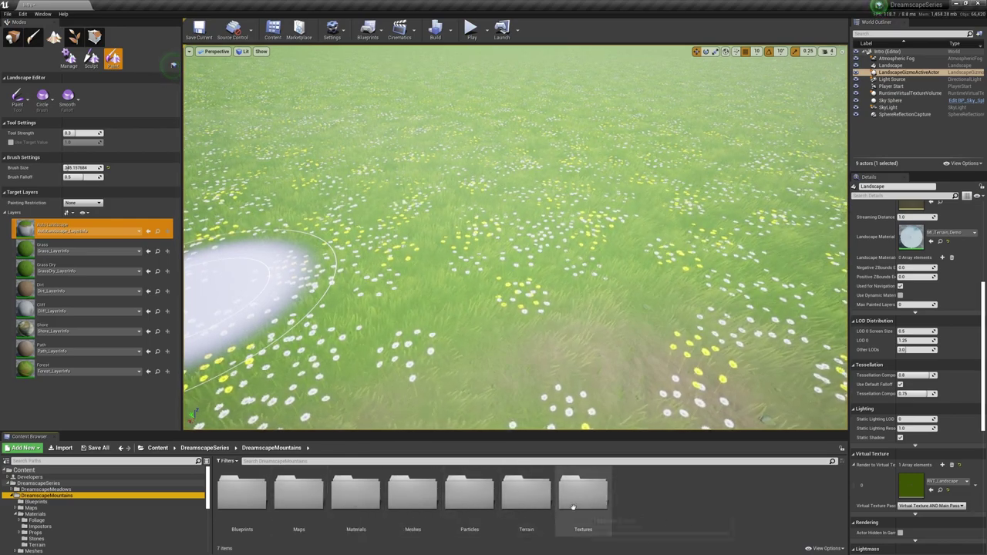
double_click(532, 501)
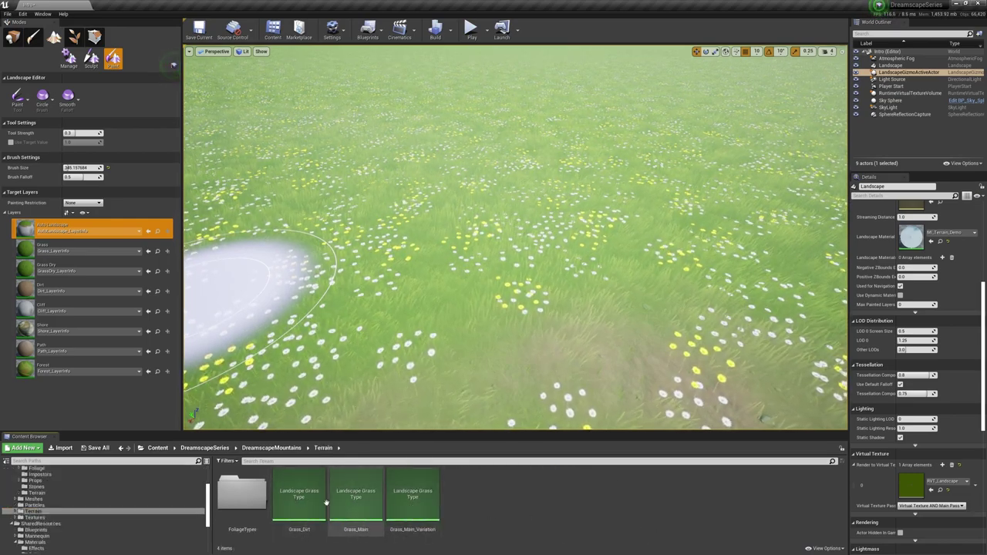
scroll(131, 544, "up", 3)
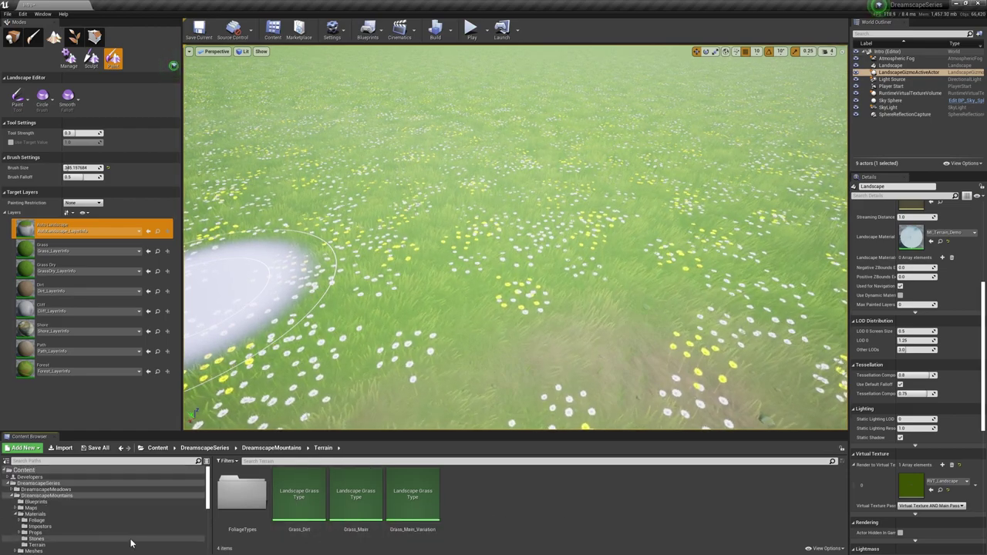
left_click(46, 489)
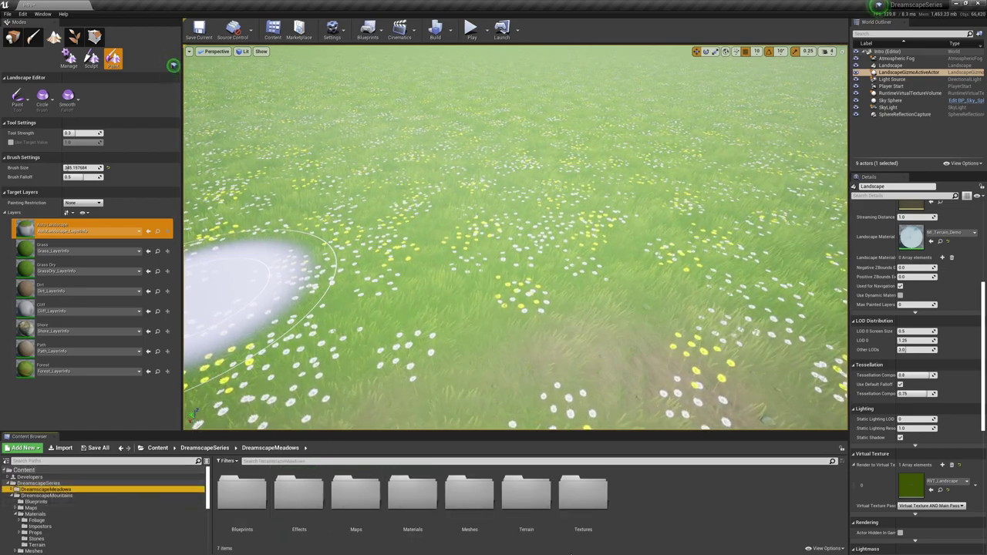
double_click(532, 510)
left_click_drag(404, 502, 715, 509)
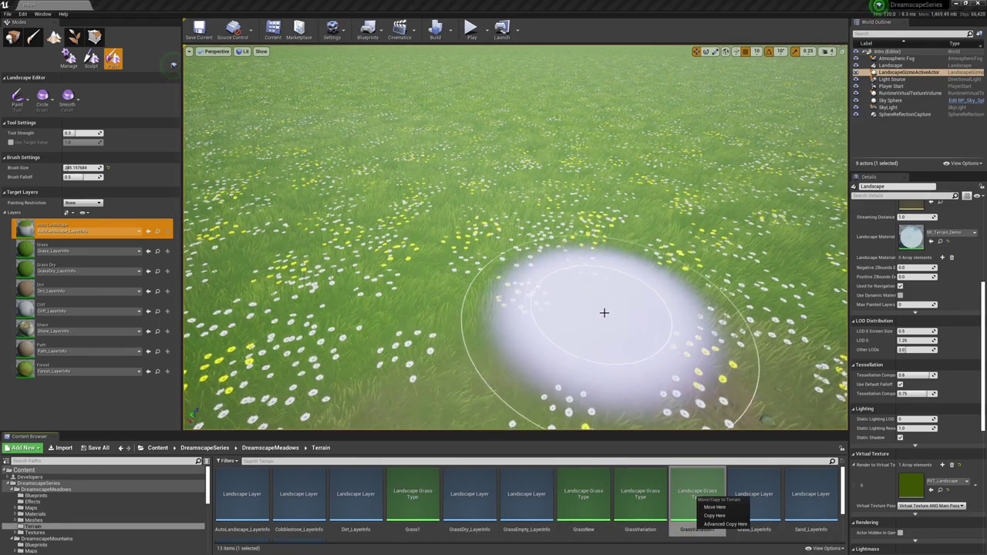
mouse_move(604, 313)
right_mouse_down()
mouse_move(604, 223)
mouse_move(604, 324)
mouse_move(555, 239)
mouse_move(555, 324)
mouse_move(501, 324)
mouse_move(494, 193)
mouse_move(493, 286)
right_mouse_up()
Open the Grass_Main landscape grass type from the Terrain folder of DreamscapeMountains
left_click(11, 490)
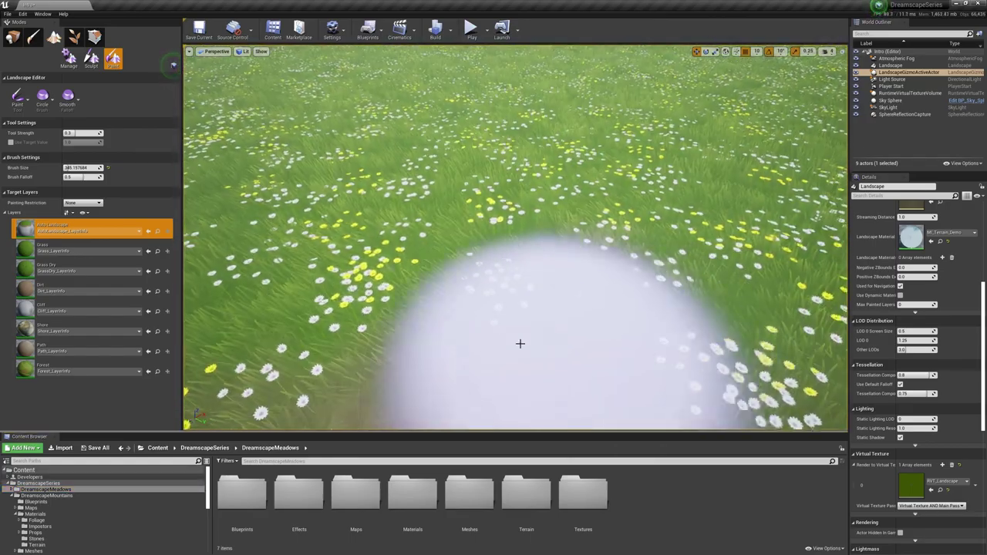
left_click(40, 526)
scroll(75, 515, "down", 2)
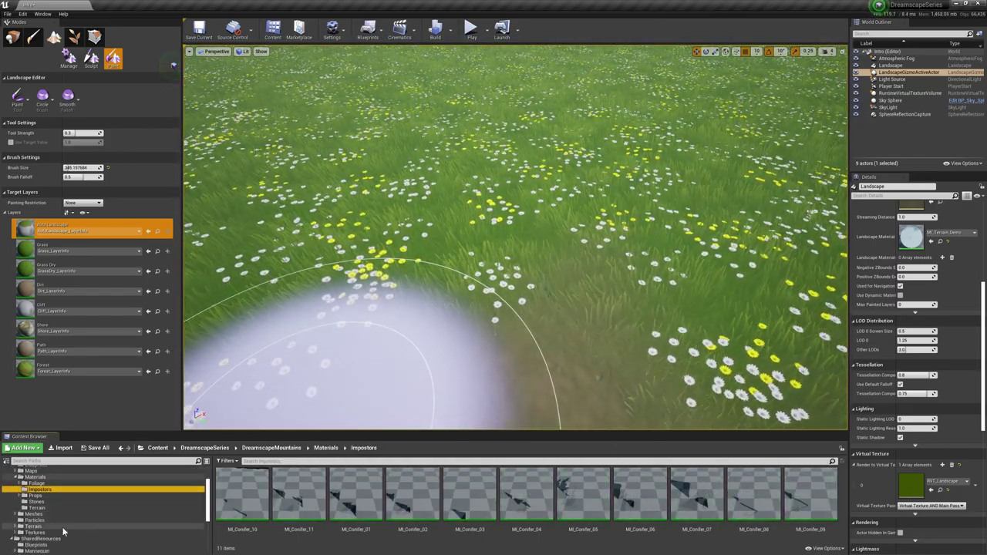
left_click(61, 532)
scroll(64, 522, "down", 2)
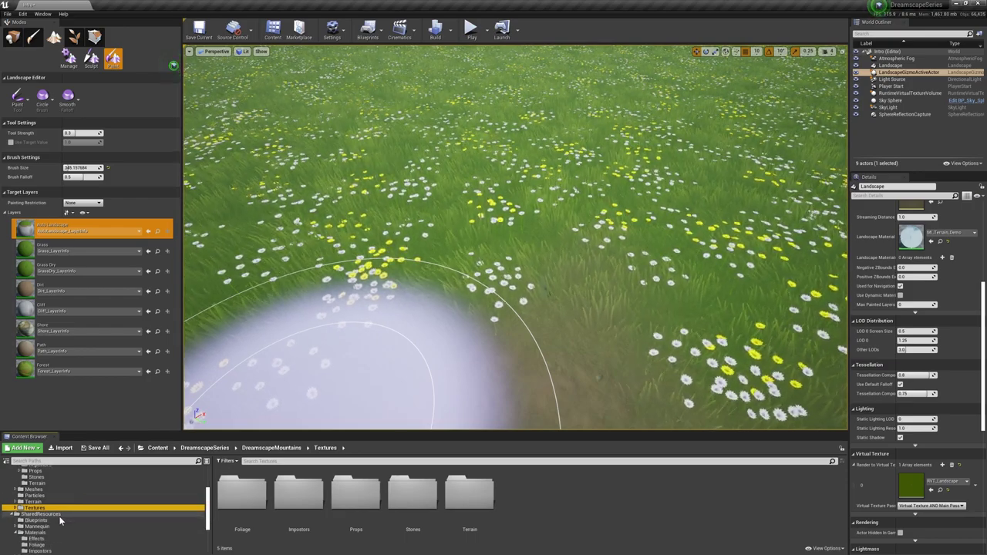
left_click(35, 501)
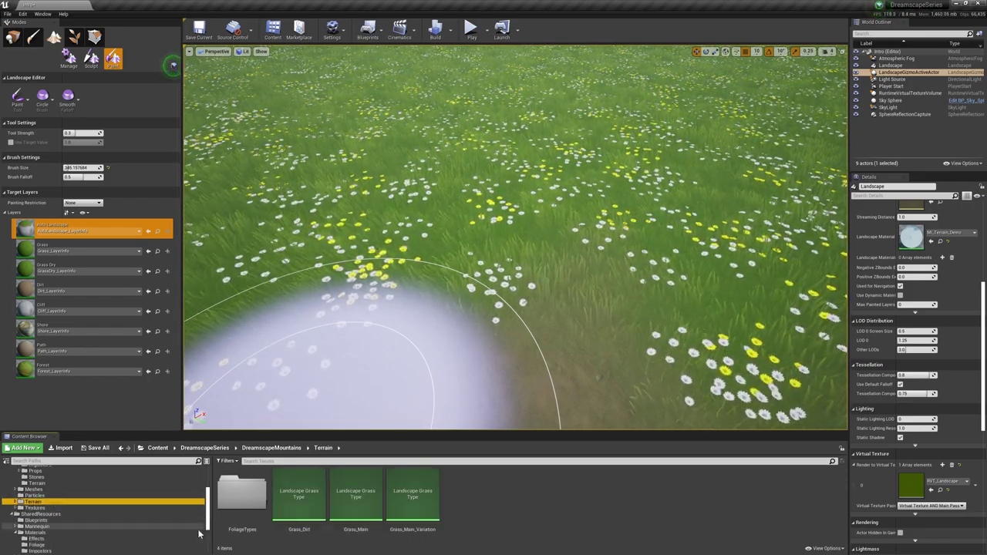
double_click(377, 511)
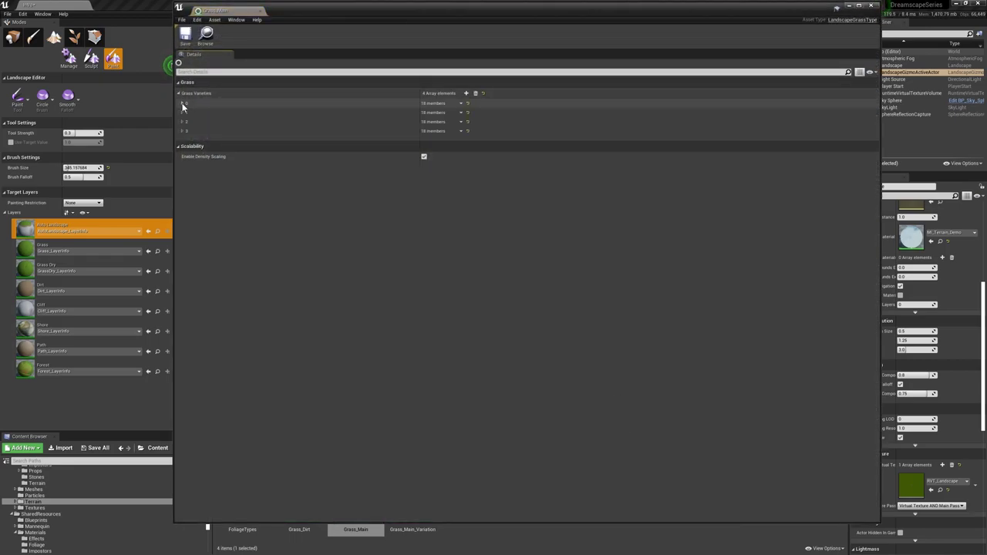
Expand grass varieties 0 to 3 of Grass_Main to review their meshes and densities, and move the window to uncover part of the viewport
left_click(183, 105)
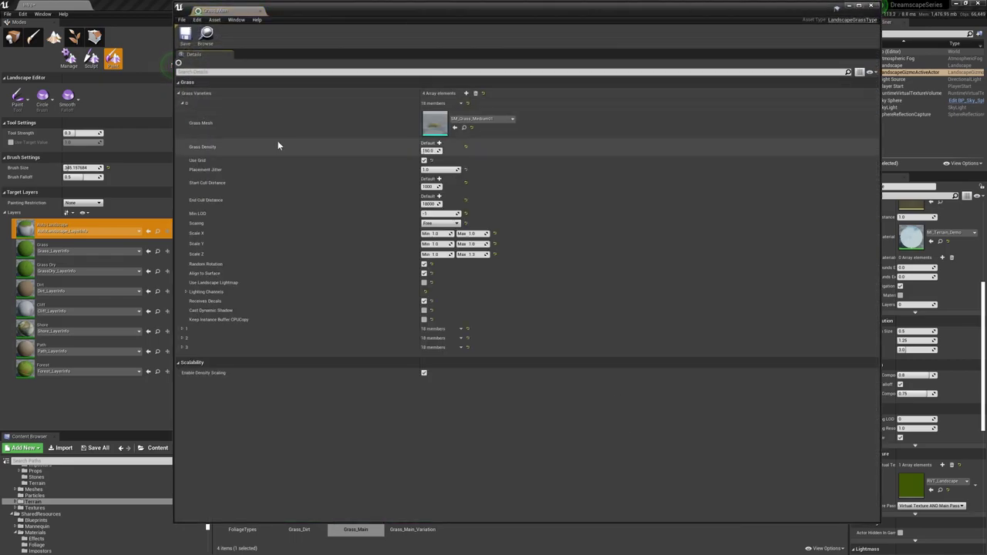
left_click(183, 330)
scroll(493, 347, "down", 2)
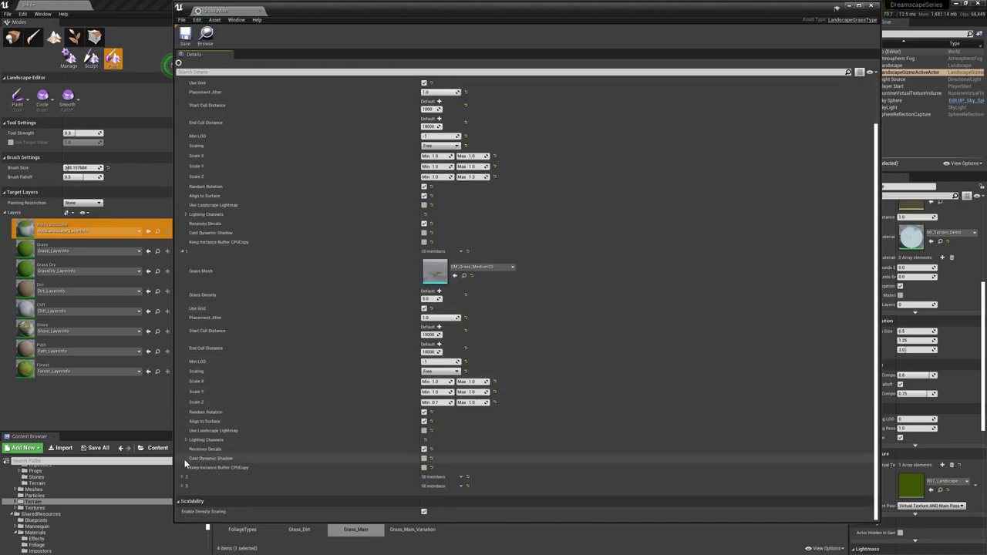
left_click(183, 478)
scroll(177, 486, "down", 3)
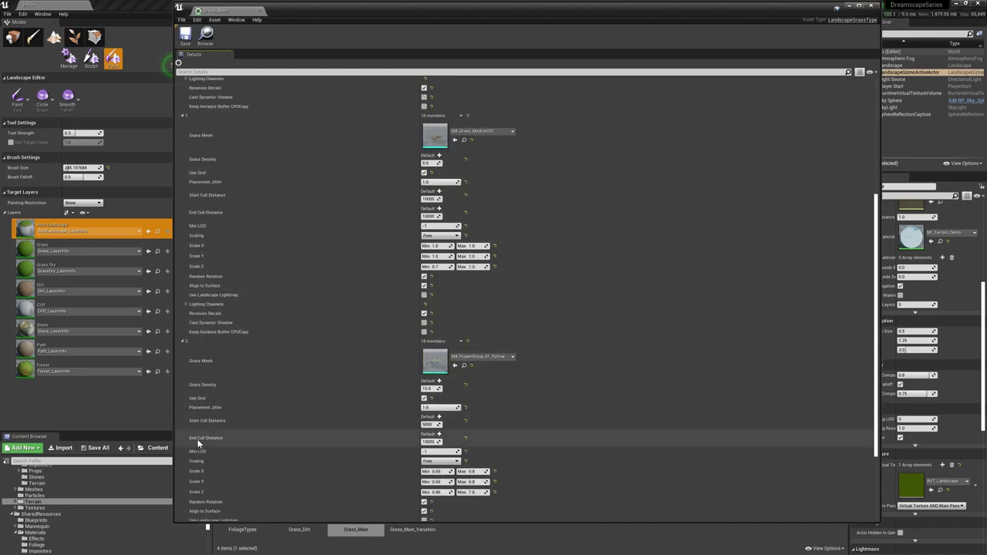
scroll(174, 490, "down", 2)
left_click(182, 486)
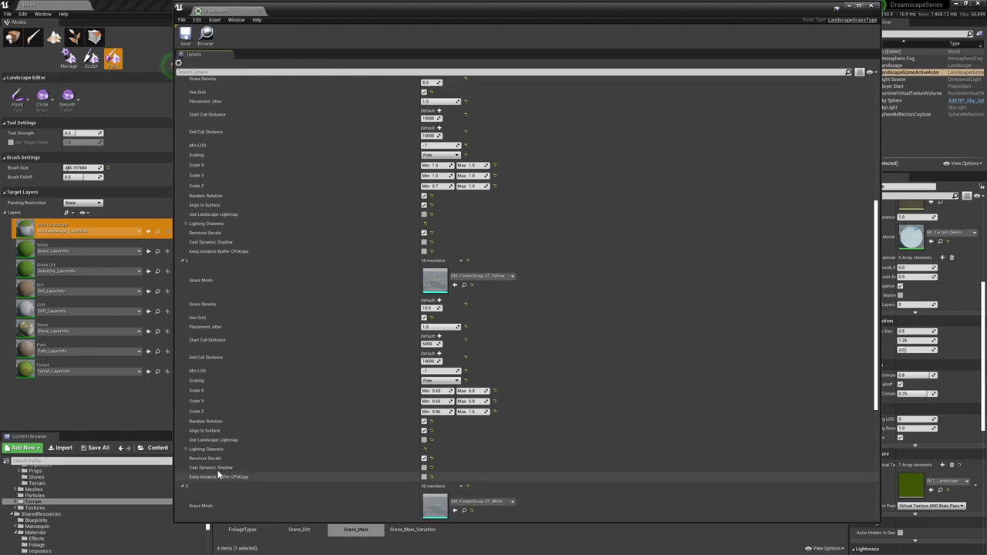
left_click_drag(510, 12, 603, 97)
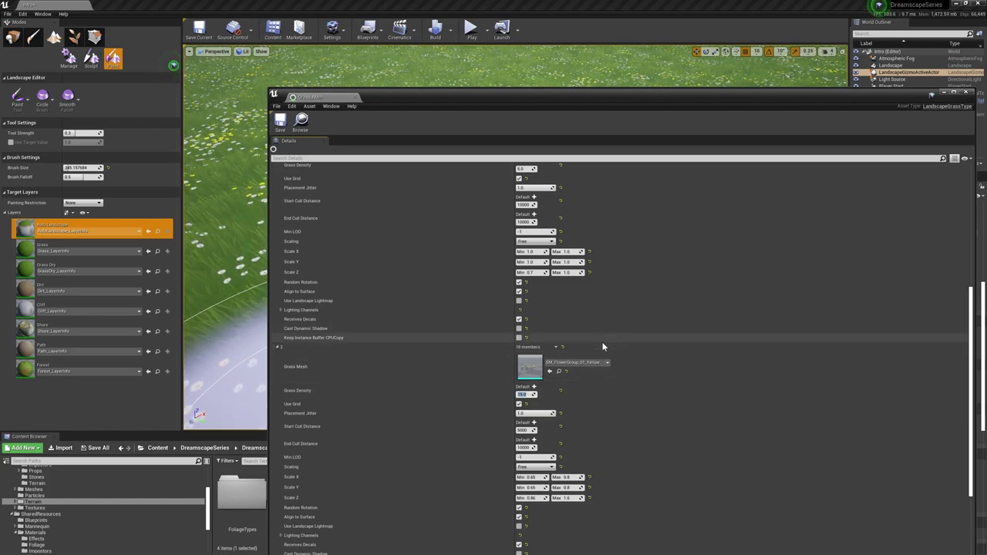
Undo the reset of grass variety 2 and set the yellow flower group's grass density to 0
left_click(562, 347)
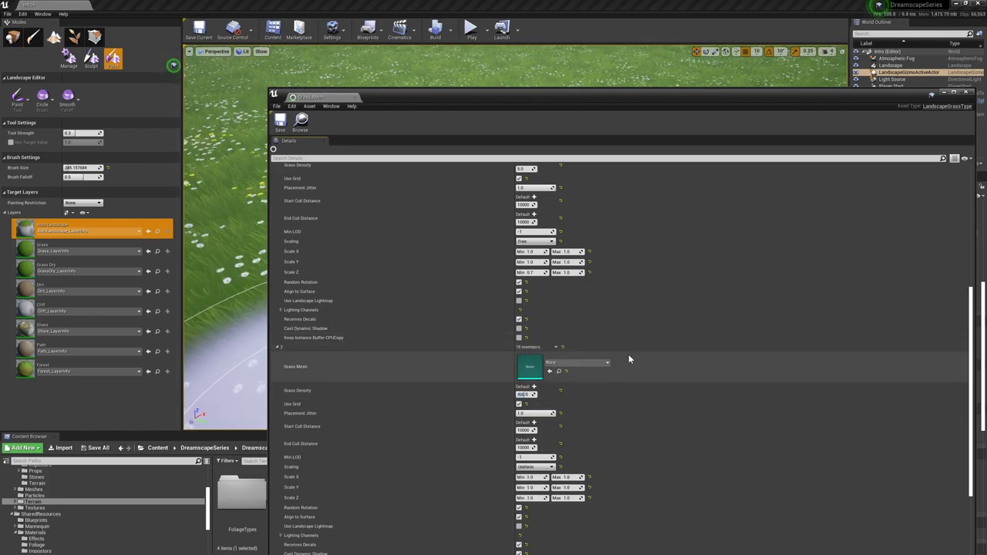
key("ctrl+z")
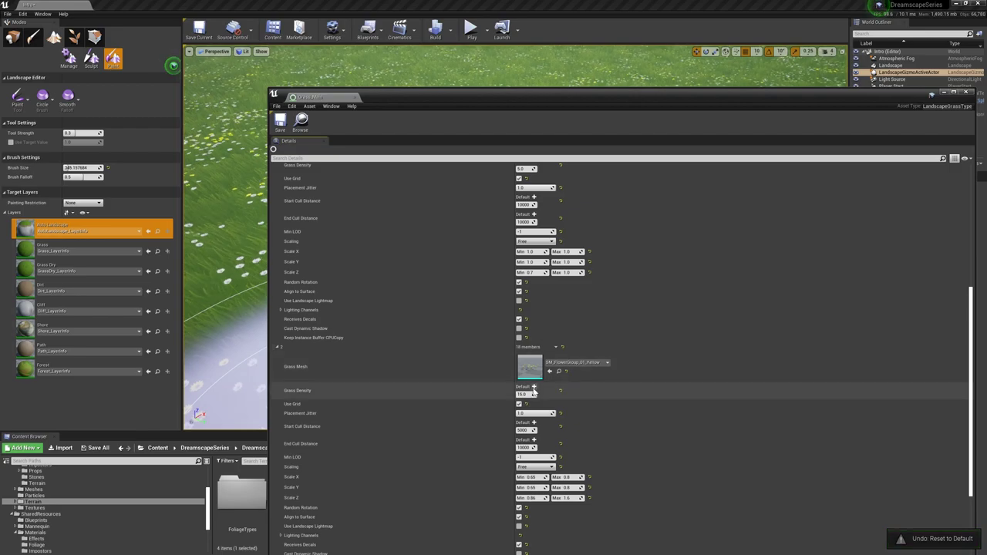
type("8")
key("Return")
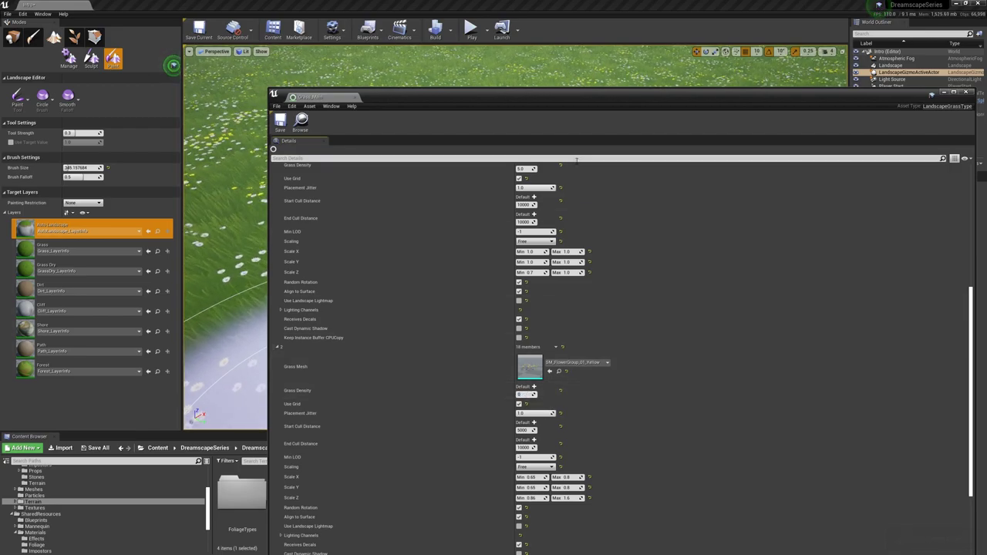
Set the white flower group's grass density to 0 in variety 3 and inspect the flowers across the meadow
left_click_drag(509, 97, 650, 76)
scroll(645, 389, "down", 3)
scroll(645, 390, "down", 3)
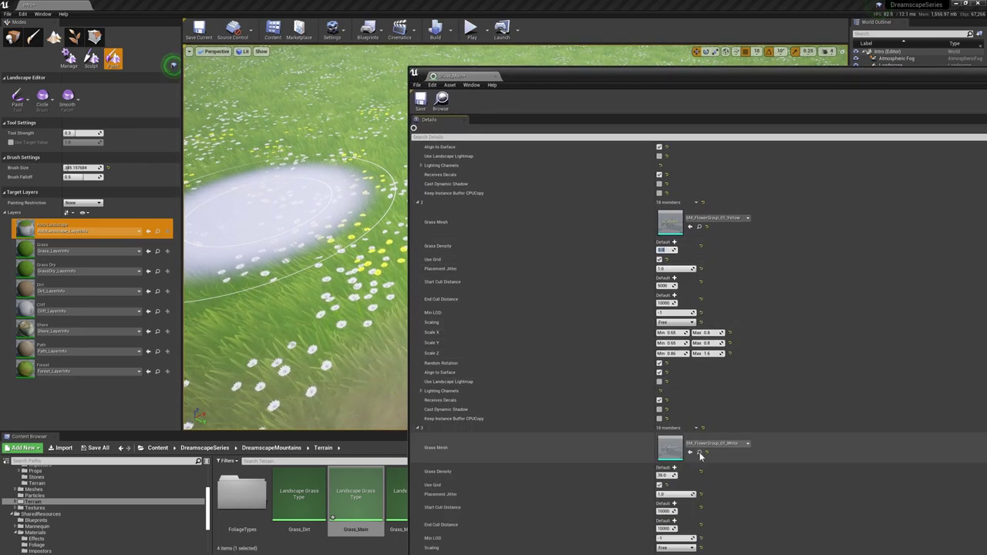
left_click(665, 475)
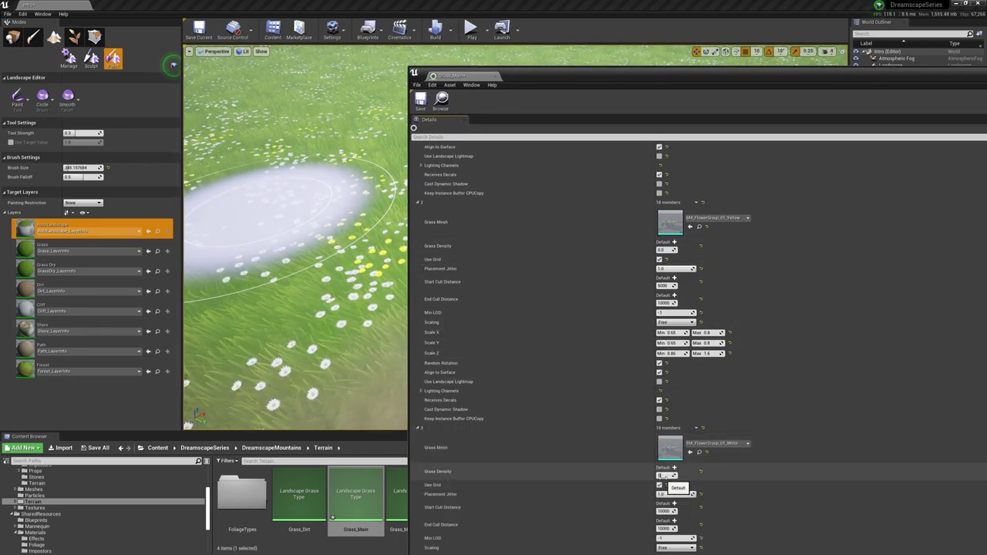
left_click_drag(718, 80, 625, 411)
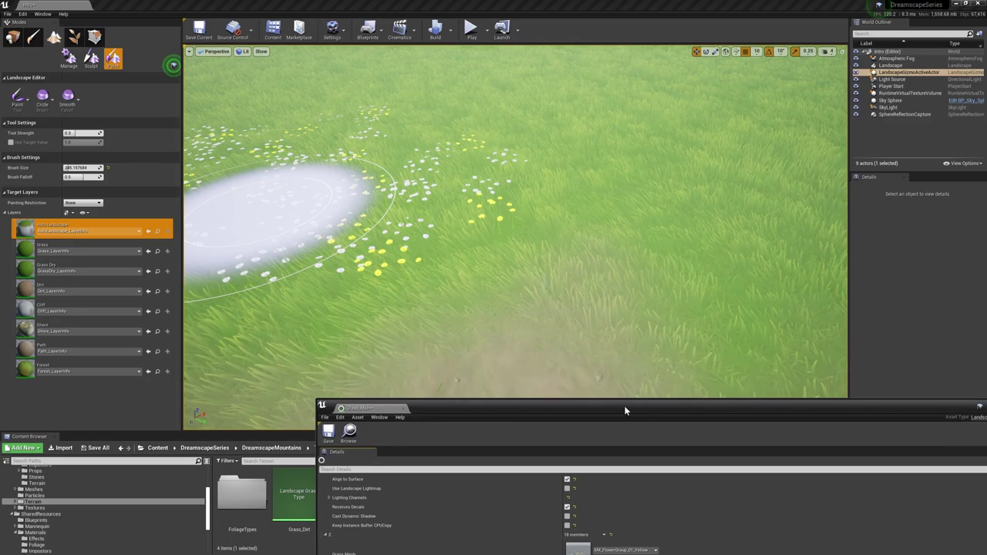
right_click_drag(584, 347, 509, 347)
key("s")
key("w")
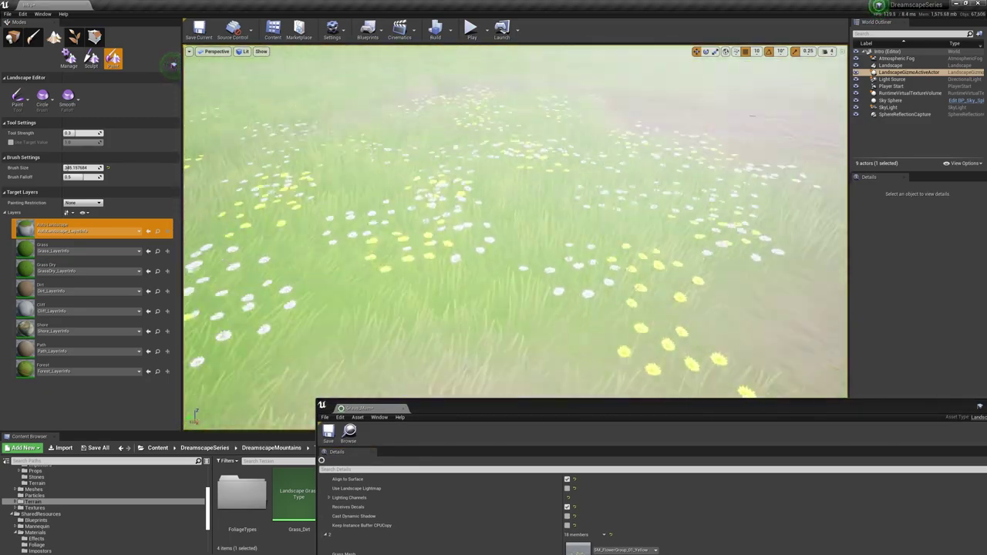
mouse_move(540, 231)
right_mouse_down()
mouse_move(532, 224)
mouse_move(507, 337)
right_mouse_up()
mouse_move(563, 408)
left_mouse_down()
mouse_move(563, 276)
mouse_move(687, 318)
mouse_move(875, 314)
mouse_move(915, 263)
mouse_move(875, 433)
left_mouse_up()
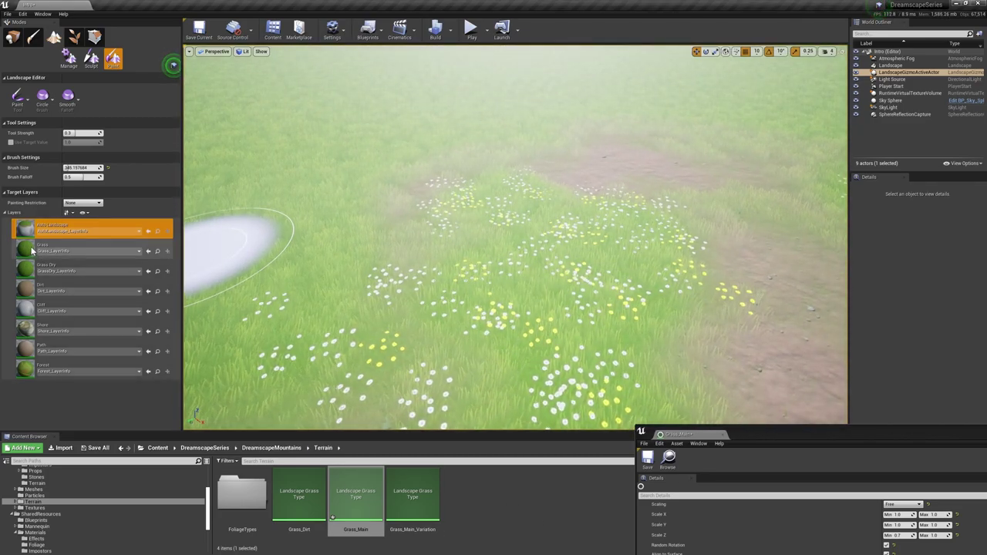
View the Grass_Main_Variation and Grass_Main grass types, undo the flower density edits, and close the grass type window
double_click(413, 498)
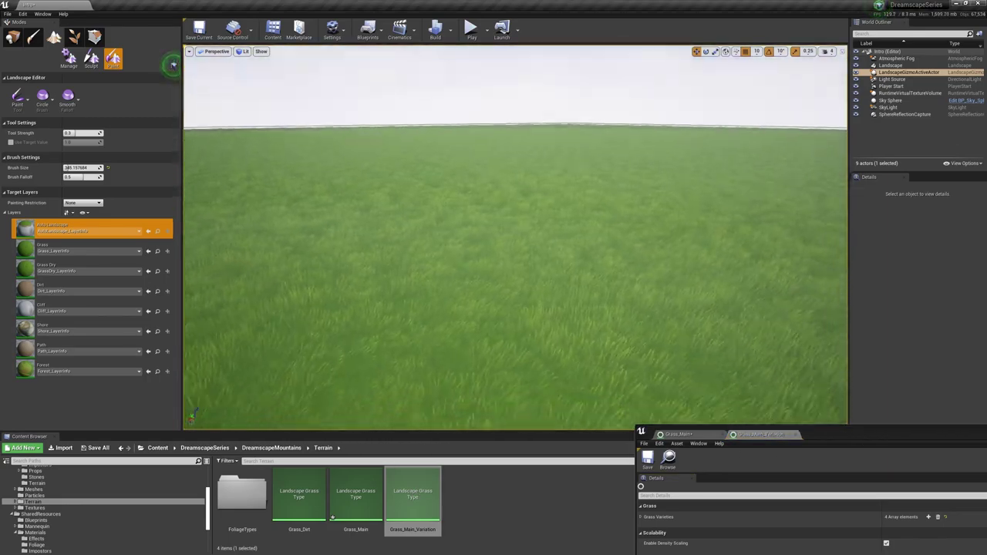
left_click_drag(867, 443, 690, 230)
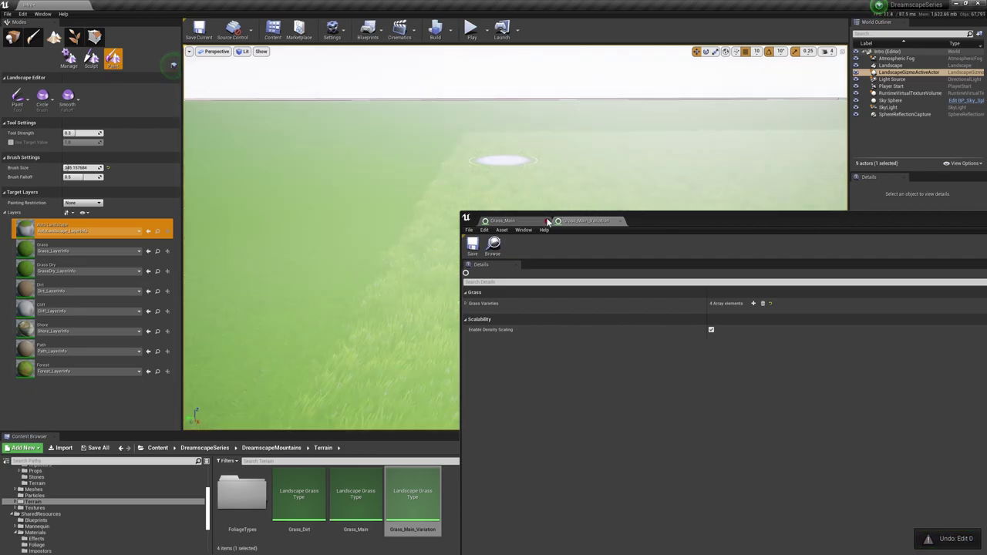
left_click(502, 221)
left_click_drag(690, 227, 447, 227)
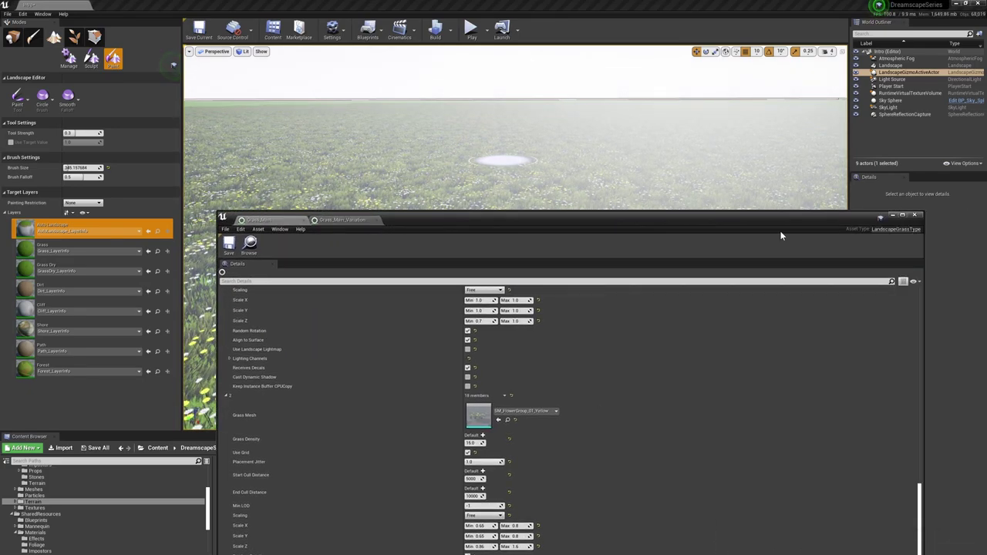
left_click(916, 216)
Select the Landscape actor and assign RVT_Landscape to its Render to Virtual Textures entry
left_click(894, 80)
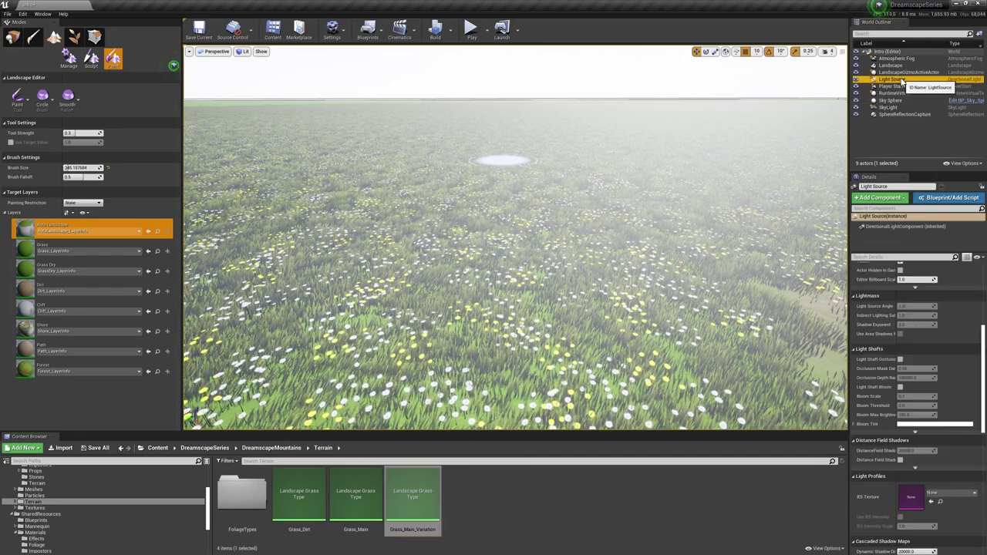
scroll(889, 391, "down", 3)
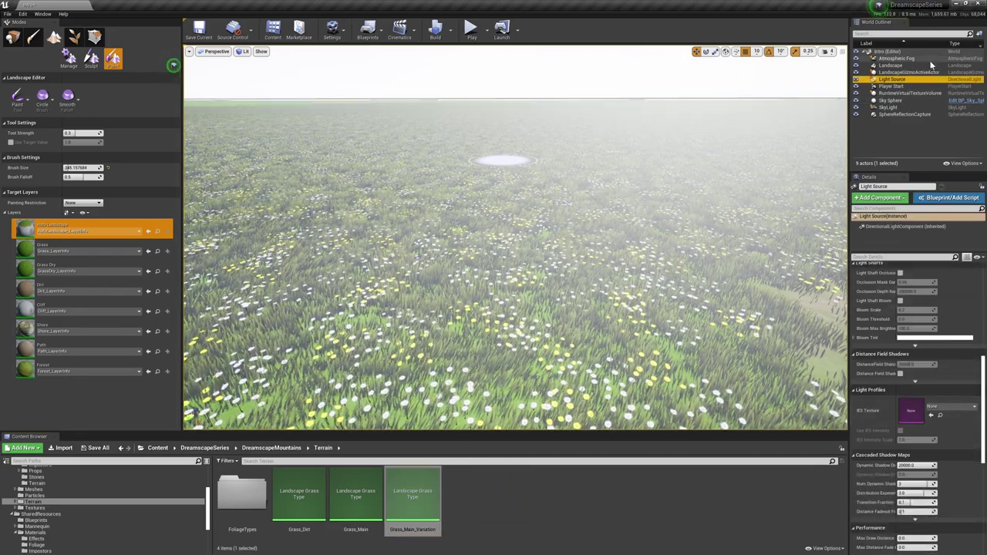
scroll(921, 324, "down", 3)
left_click(945, 300)
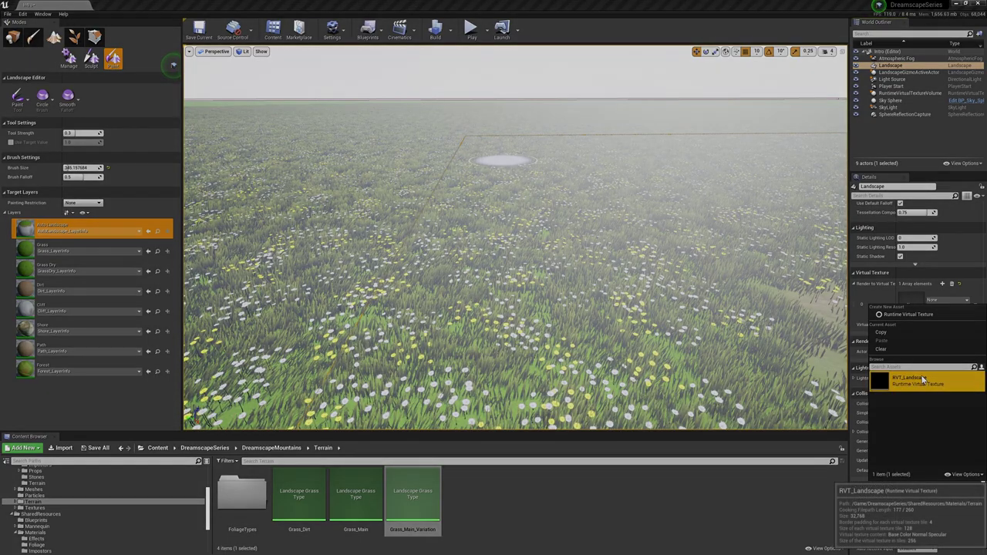
left_click(917, 379)
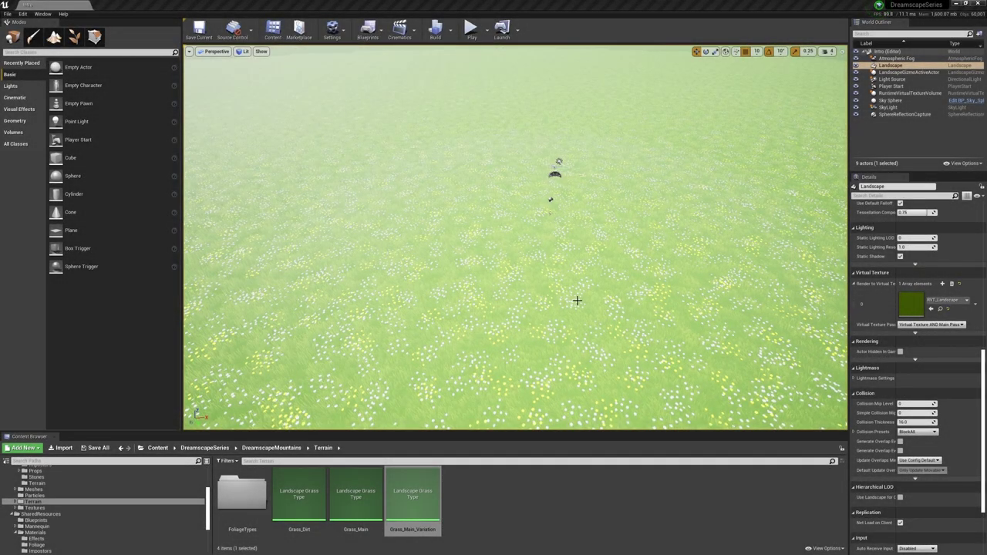
Place a Post Process Volume on the meadow near the other level actors
right_click_drag(578, 301, 581, 300)
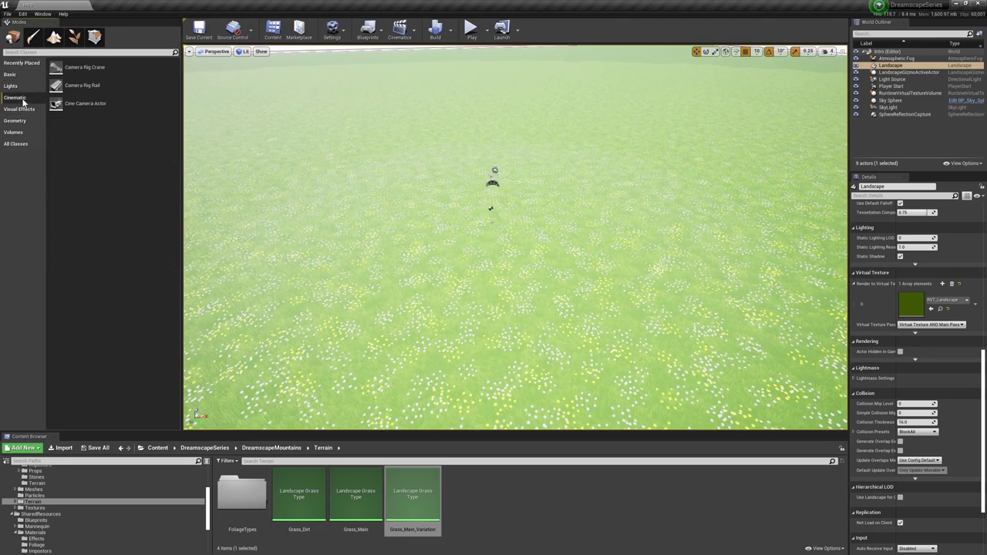
left_click(23, 132)
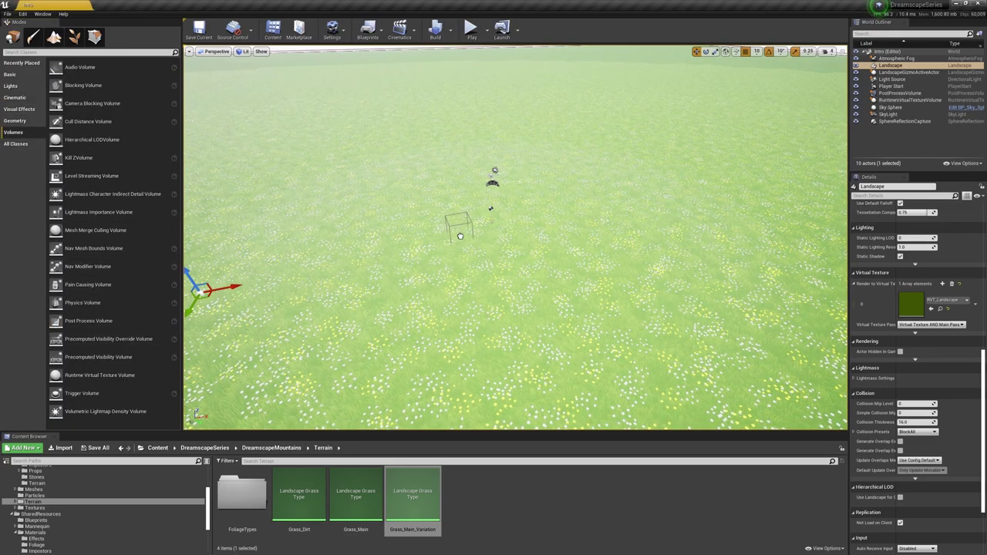
left_click(460, 236)
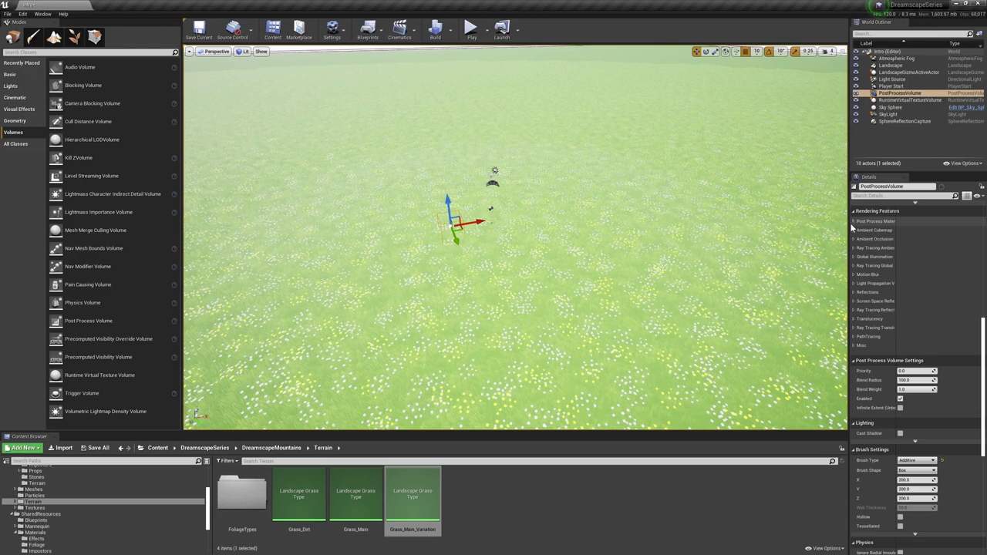
Set the volume's exposure to Auto Exposure Histogram metering with minimum and maximum brightness at 1.0
left_click_drag(848, 224, 762, 223)
scroll(855, 264, "up", 5)
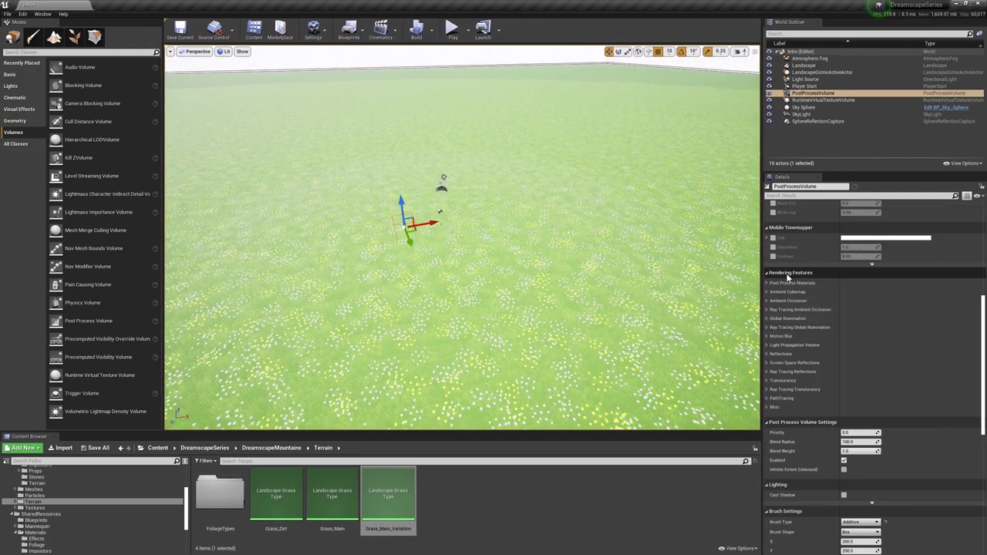
scroll(786, 336, "up", 4)
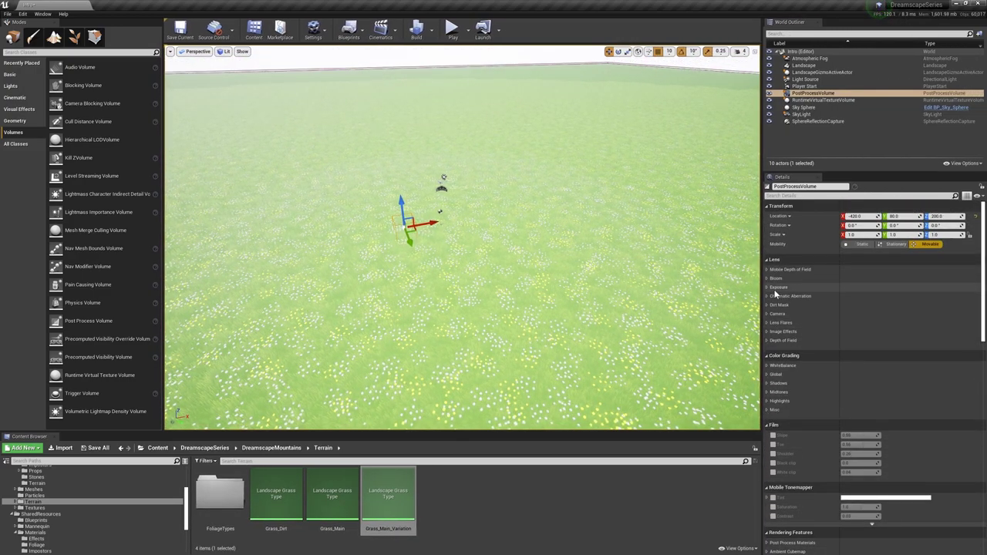
left_click(767, 287)
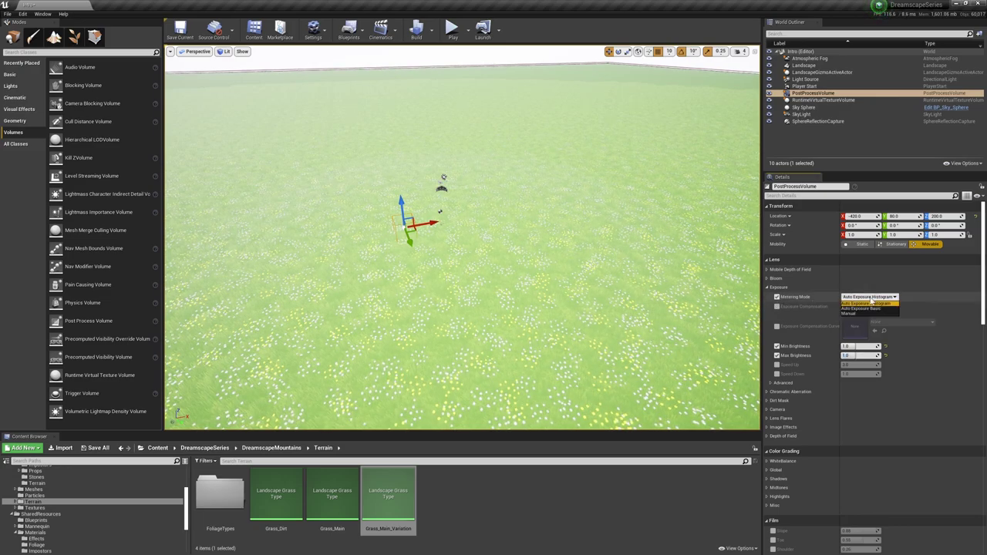
left_click(872, 309)
left_click(870, 303)
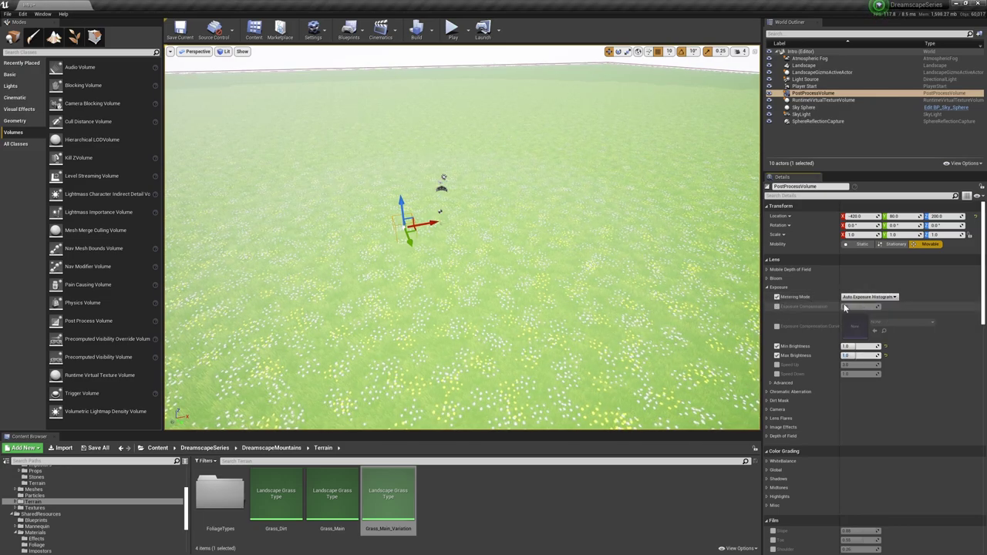
Enable Infinite Extent (Unbound) for the post process volume and check the exposure across the meadow
scroll(817, 326, "down", 15)
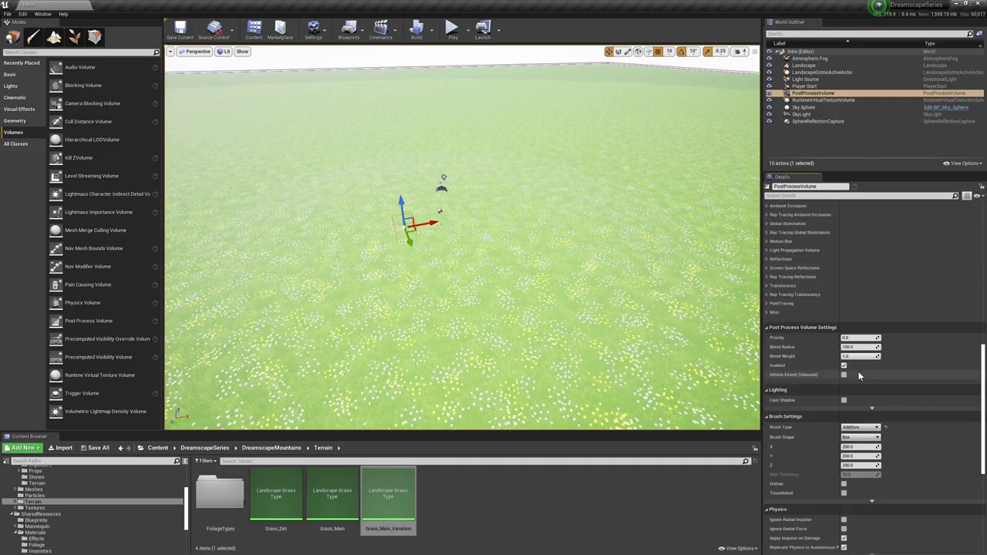
left_click(845, 375)
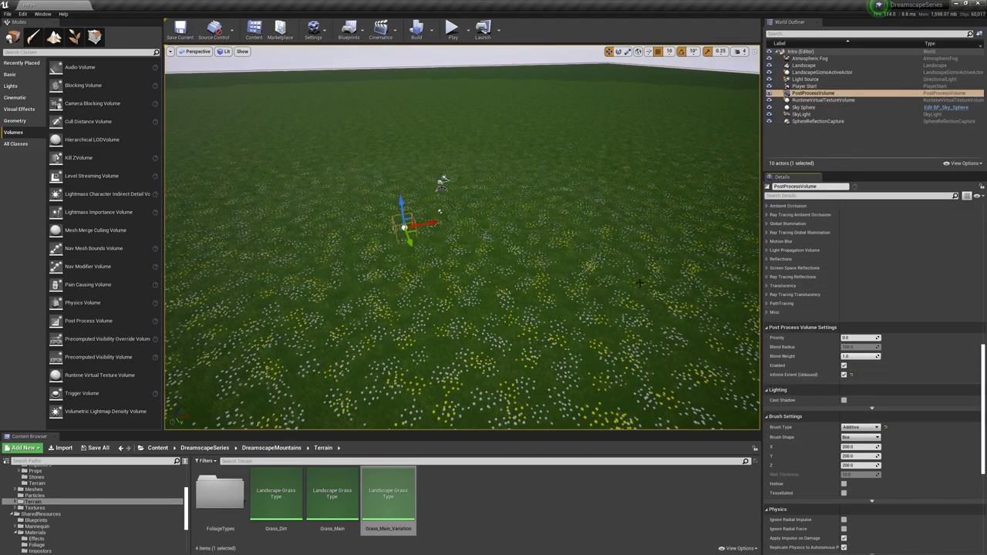
right_click_drag(509, 241, 416, 213)
key("w")
right_click_drag(559, 212, 559, 213)
Set the Light Source's intensity to 15 lux and its light color to a pale yellow
left_click(813, 80)
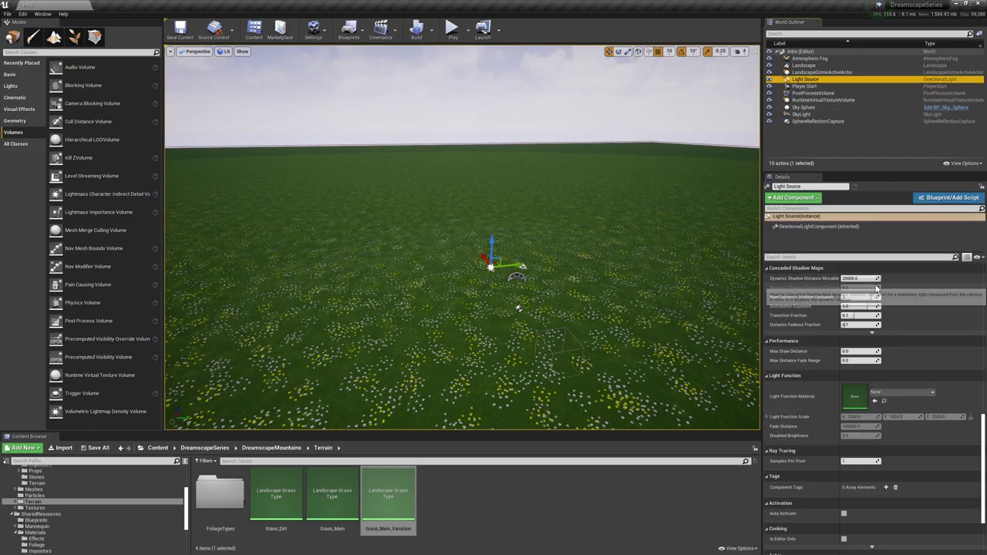
scroll(906, 340, "up", 15)
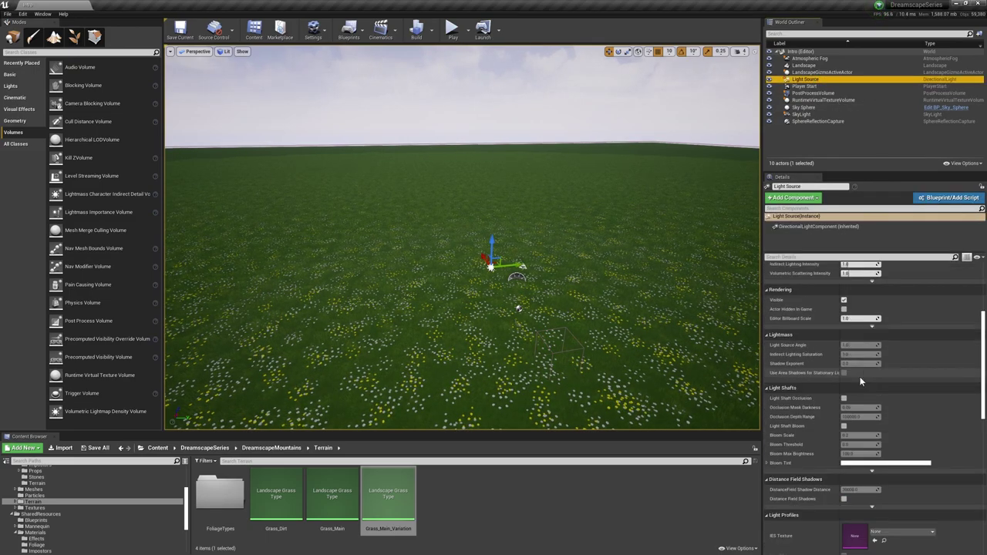
scroll(862, 347, "up", 3)
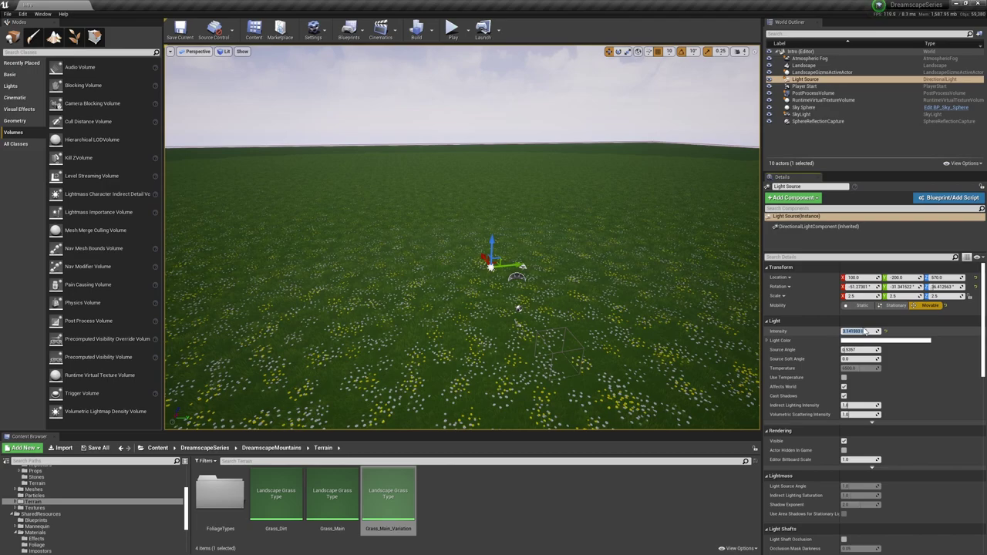
key("Return")
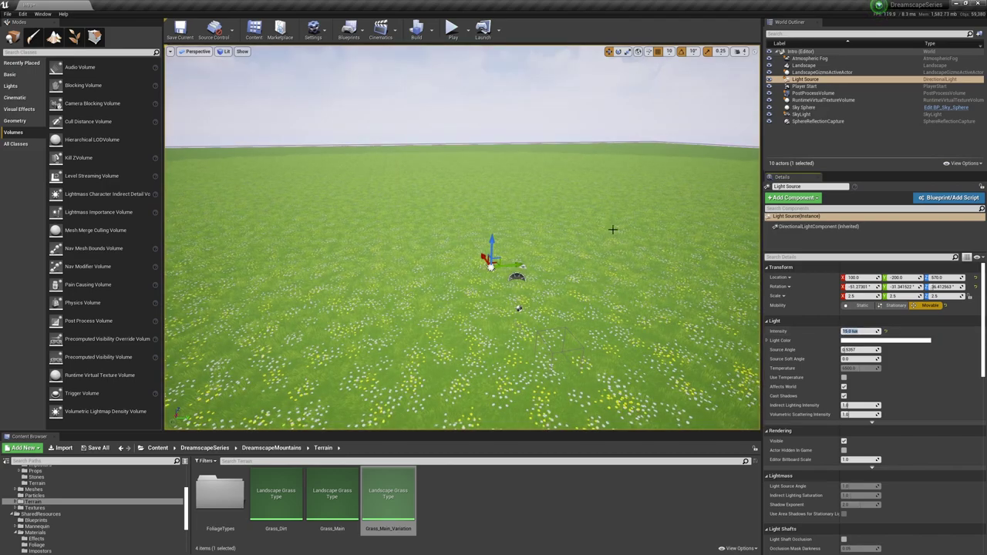
left_click(886, 340)
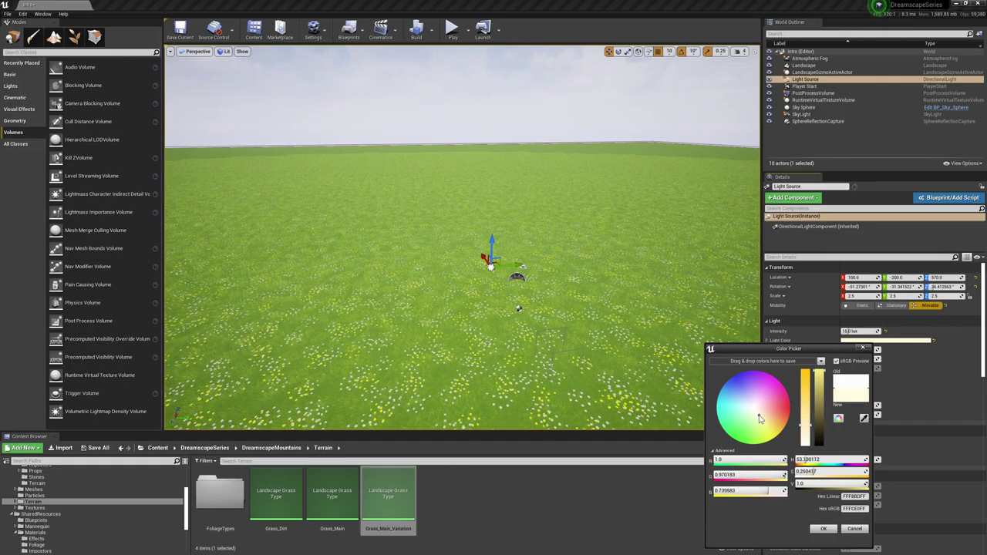
left_click(823, 529)
Return to landscape editing and flatten the terrain around the actors with tool strength 1.0 and brush size 8192
mouse_move(546, 209)
right_mouse_down()
mouse_move(532, 205)
mouse_move(586, 308)
mouse_move(547, 209)
right_mouse_up()
left_click(547, 209)
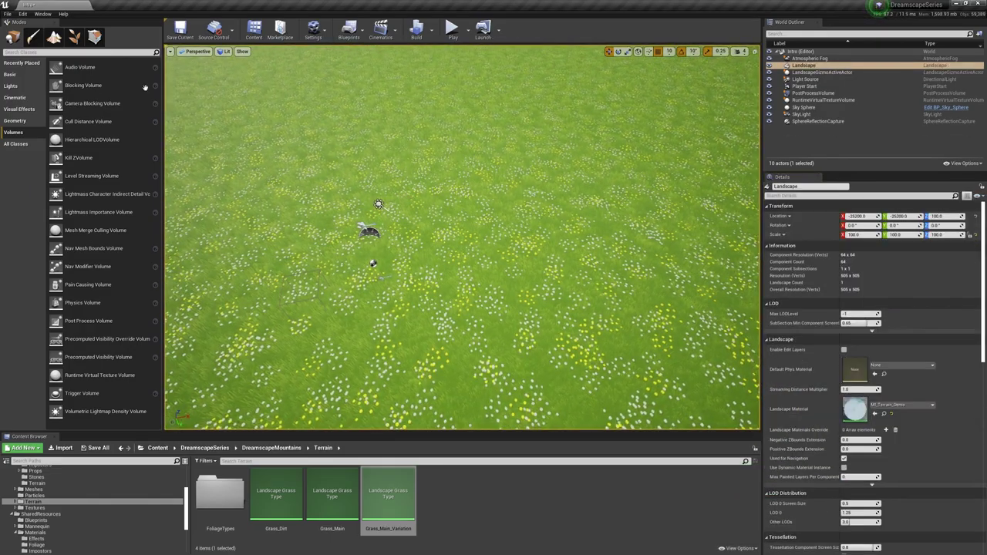
left_click(56, 38)
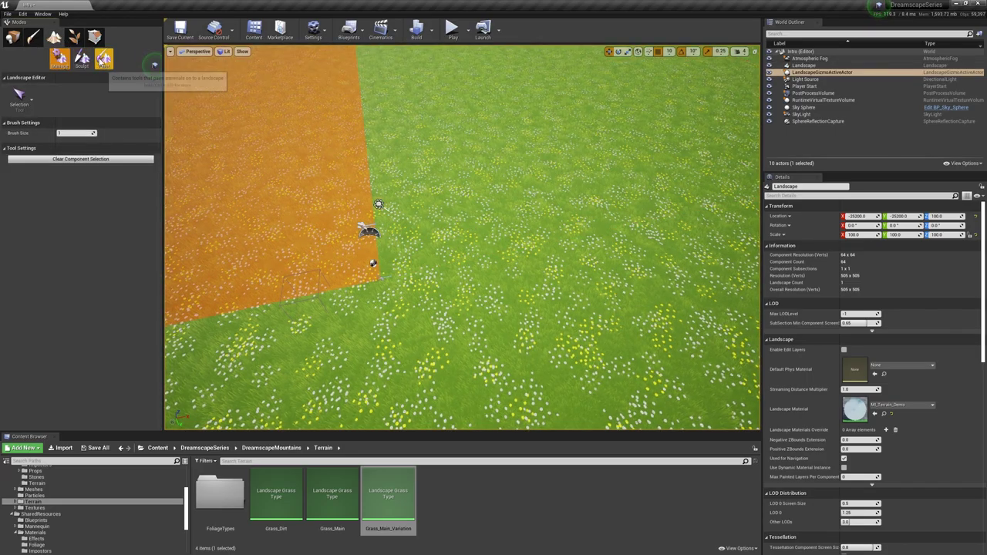
left_click(104, 59)
right_click_drag(487, 216, 441, 139)
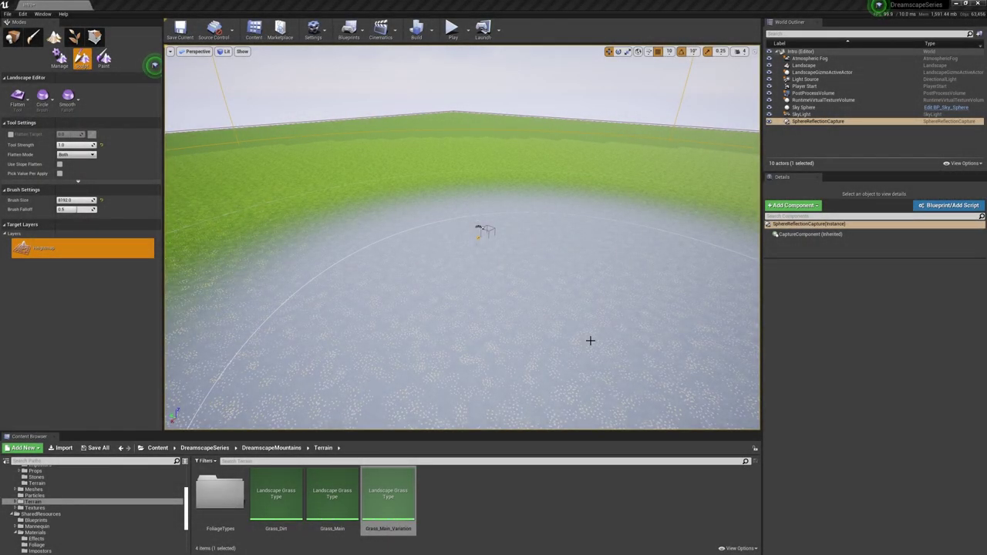
left_click_drag(590, 340, 434, 271)
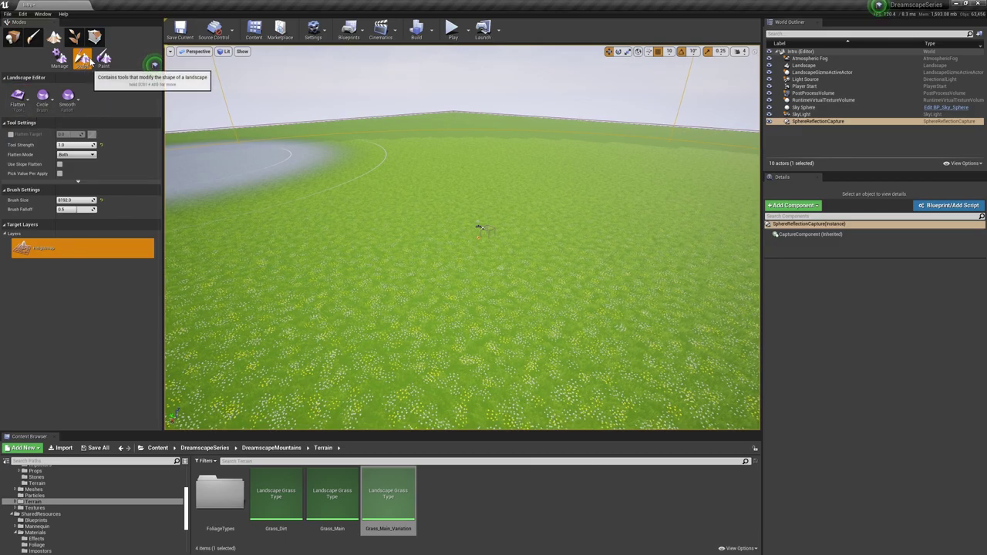
Switch from Flatten to the Sculpt tool and raise a large hill on the landscape with brush size 8192
left_click(20, 99)
left_click(26, 133)
mouse_move(432, 177)
right_mouse_down()
mouse_move(374, 231)
mouse_move(385, 216)
right_mouse_up()
right_click_drag(395, 123, 406, 112)
mouse_move(405, 112)
left_mouse_down()
mouse_move(597, 198)
mouse_move(451, 188)
left_mouse_up()
mouse_move(451, 188)
right_mouse_down()
mouse_move(324, 147)
mouse_move(394, 170)
right_mouse_up()
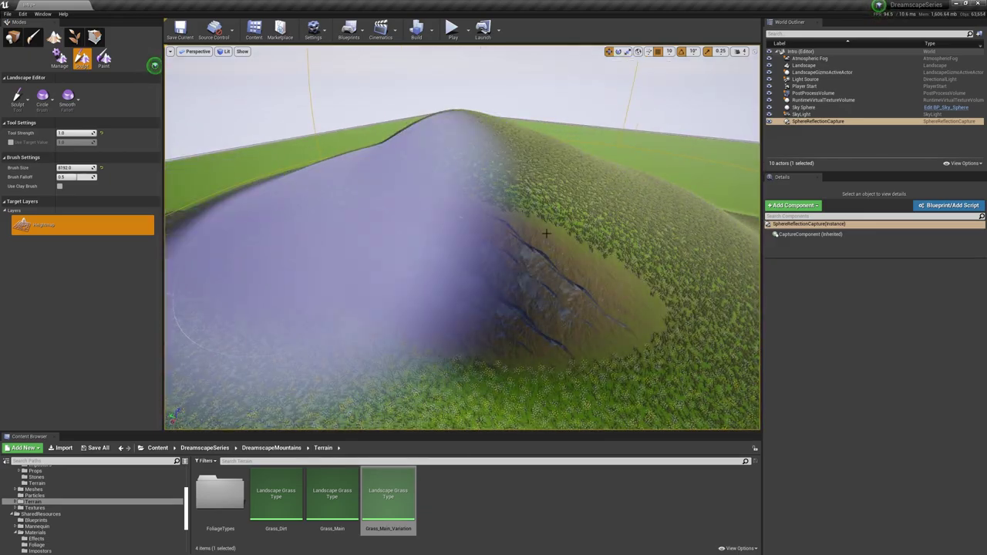
Undo the hill sculpting and reduce the sculpt brush size to about 2016
key("ctrl+z")
key("ctrl+z")
left_click_drag(92, 168, 79, 168)
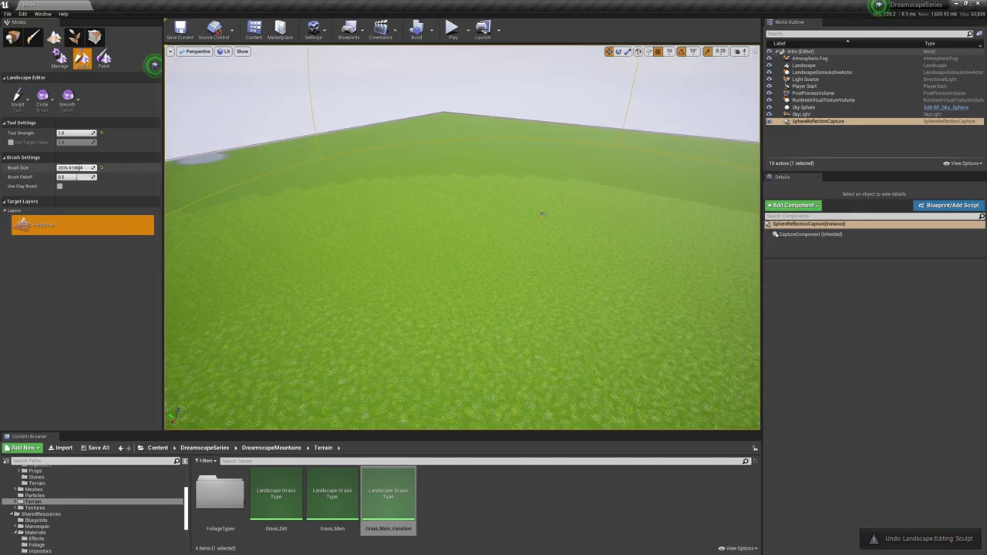
Raise a first ridge of hills on the flat grass with sculpt brush size about 1070
key("w")
right_click_drag(463, 238, 463, 285)
right_click_drag(415, 178, 415, 178)
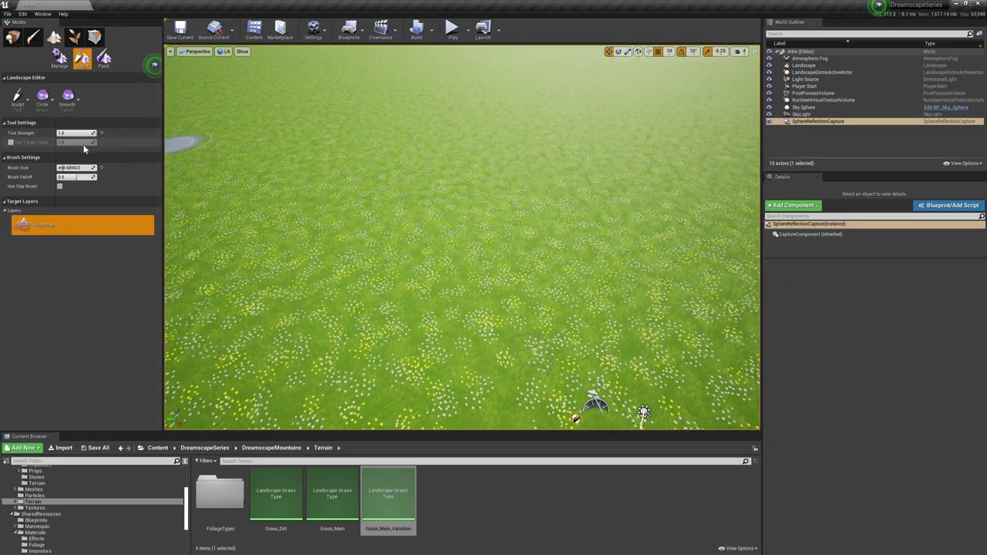
mouse_move(502, 154)
left_mouse_down()
mouse_move(496, 143)
mouse_move(535, 148)
mouse_move(498, 132)
left_mouse_up()
mouse_move(462, 165)
right_mouse_down()
mouse_move(494, 185)
mouse_move(471, 181)
mouse_move(462, 165)
mouse_move(525, 131)
right_mouse_up()
key("a")
key("s")
mouse_move(416, 167)
right_mouse_down()
mouse_move(417, 232)
mouse_move(416, 168)
mouse_move(416, 185)
right_mouse_up()
key("w")
right_click_drag(524, 232, 524, 223)
key("s")
left_click_drag(525, 223, 549, 232)
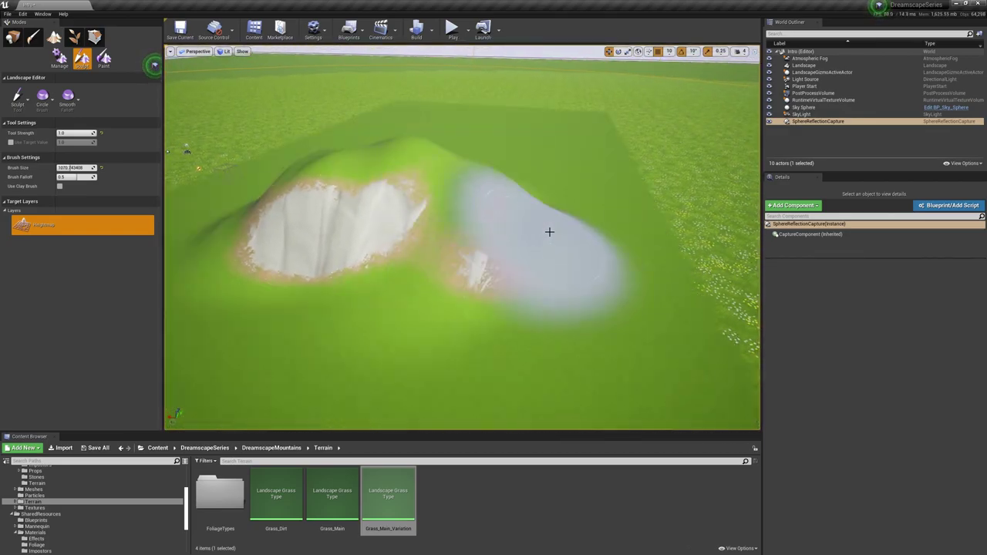
Extend the ridge at both ends with more rounded hills using the same sculpt brush
mouse_move(549, 232)
right_mouse_down()
mouse_move(586, 231)
mouse_move(549, 231)
right_mouse_up()
mouse_move(549, 231)
left_mouse_down()
mouse_move(507, 227)
mouse_move(616, 256)
mouse_move(525, 255)
left_mouse_up()
mouse_move(525, 255)
right_mouse_down()
mouse_move(447, 255)
mouse_move(487, 254)
mouse_move(535, 203)
right_mouse_up()
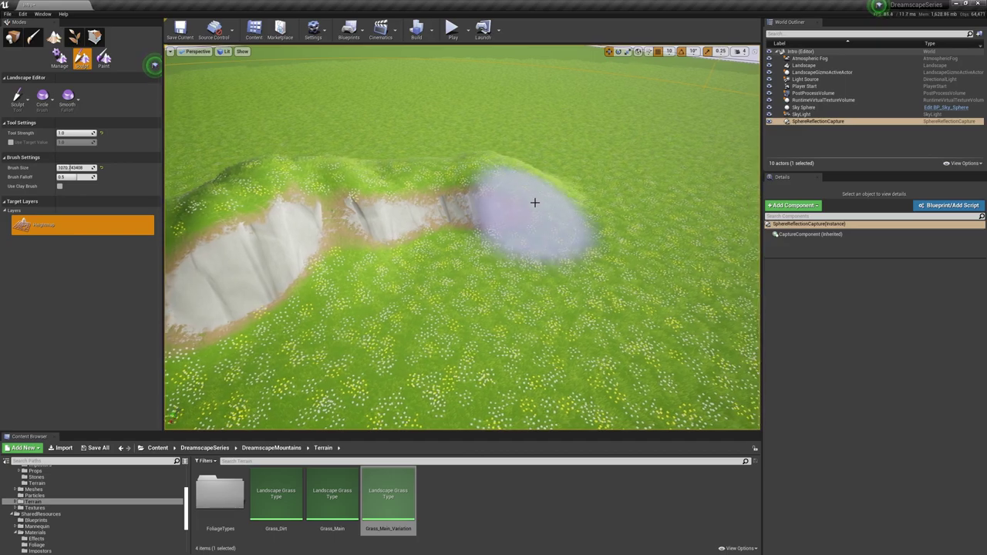
mouse_move(536, 203)
left_mouse_down()
mouse_move(609, 265)
mouse_move(606, 224)
mouse_move(511, 192)
left_mouse_up()
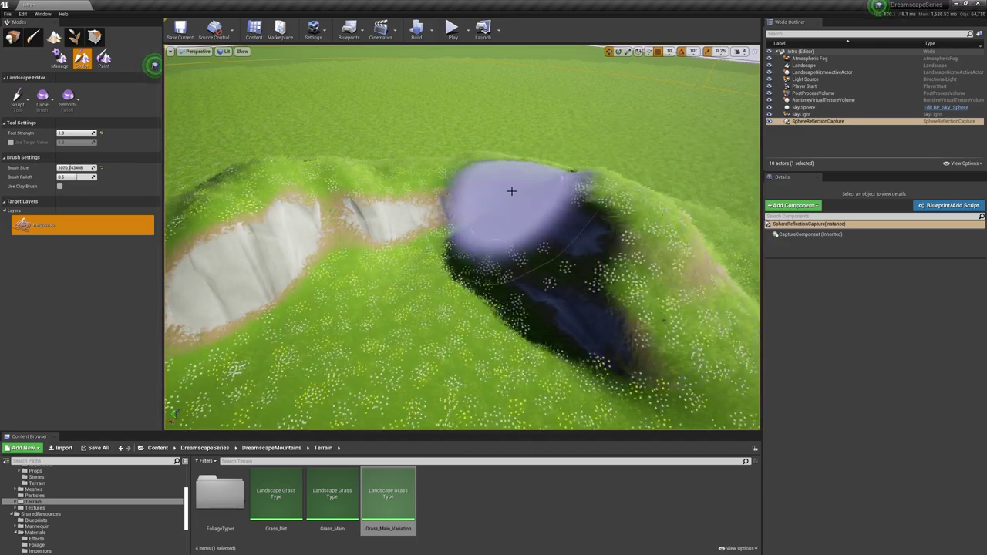
right_click_drag(511, 192, 496, 196)
mouse_move(496, 196)
left_mouse_down()
mouse_move(355, 221)
mouse_move(361, 224)
left_mouse_up()
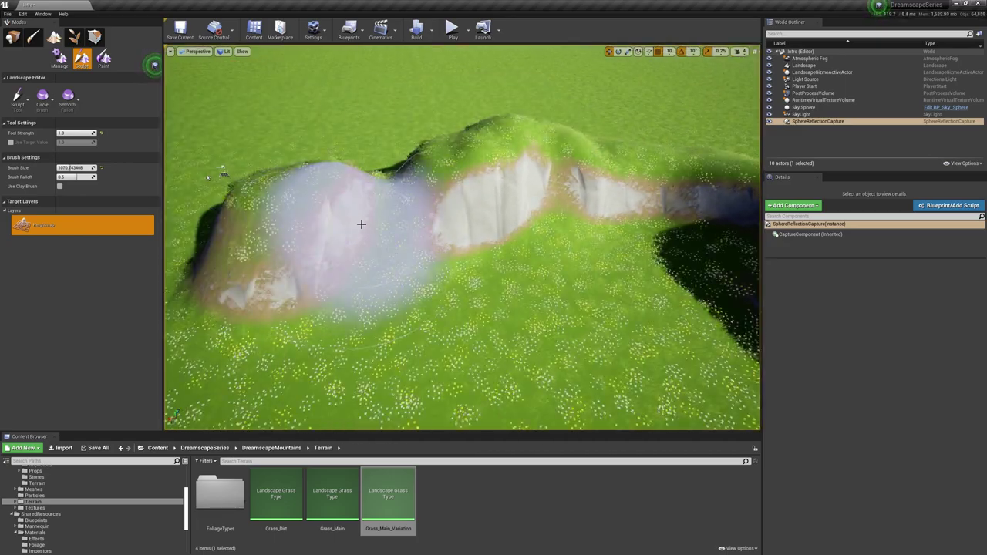
mouse_move(362, 224)
right_mouse_down()
mouse_move(255, 224)
mouse_move(255, 236)
mouse_move(362, 235)
mouse_move(372, 223)
right_mouse_up()
key("w")
key("a")
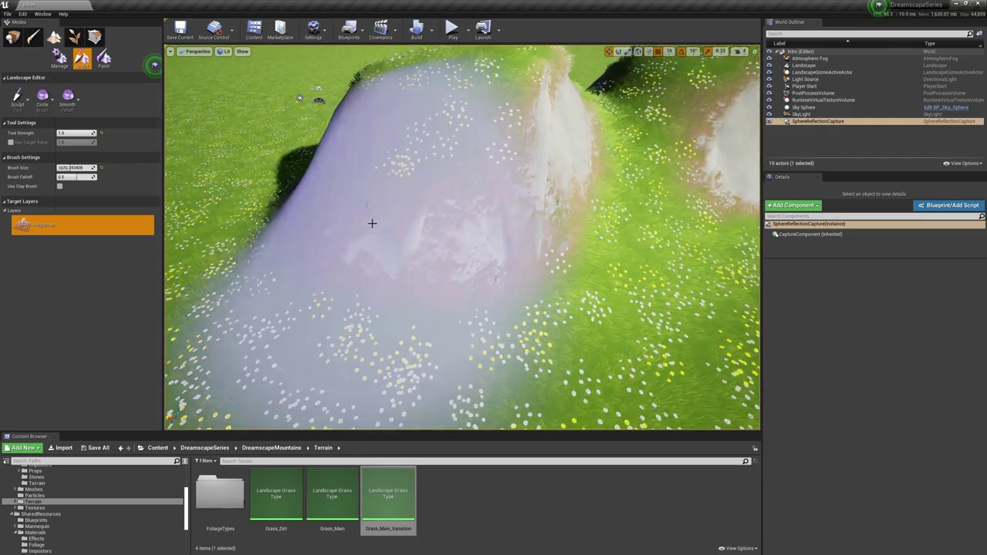
key("s")
Sculpt a cluster of steep rocky peaks in front of the hills with brush size about 1070
mouse_move(353, 134)
right_mouse_down()
mouse_move(308, 134)
mouse_move(309, 108)
mouse_move(362, 116)
right_mouse_up()
mouse_move(387, 154)
left_mouse_down()
mouse_move(315, 229)
mouse_move(499, 222)
mouse_move(487, 259)
left_mouse_up()
right_click_drag(488, 259, 505, 285)
mouse_move(487, 259)
left_mouse_down()
mouse_move(478, 242)
mouse_move(653, 280)
mouse_move(555, 269)
left_mouse_up()
right_click_drag(555, 269, 632, 269)
mouse_move(555, 269)
left_mouse_down()
mouse_move(503, 220)
mouse_move(626, 253)
mouse_move(630, 293)
mouse_move(454, 353)
mouse_move(574, 332)
mouse_move(544, 318)
mouse_move(627, 291)
mouse_move(519, 218)
mouse_move(555, 283)
left_mouse_up()
mouse_move(534, 254)
right_mouse_down()
mouse_move(534, 308)
mouse_move(534, 224)
mouse_move(535, 269)
mouse_move(534, 254)
right_mouse_up()
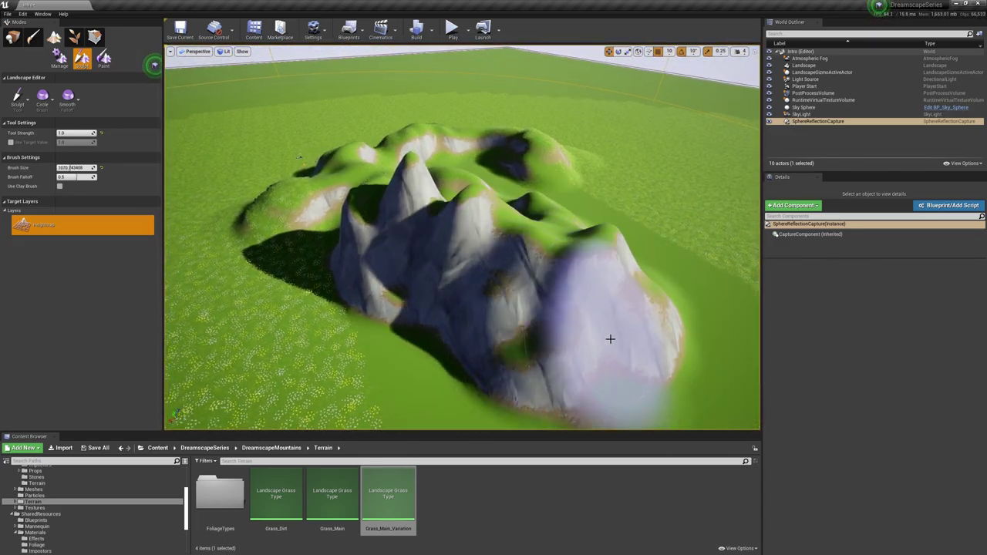
Switch to the Flatten tool and level the rocky peaks into a flat-topped plateau
mouse_move(451, 263)
right_mouse_down()
mouse_move(355, 244)
mouse_move(452, 262)
right_mouse_up()
key("w")
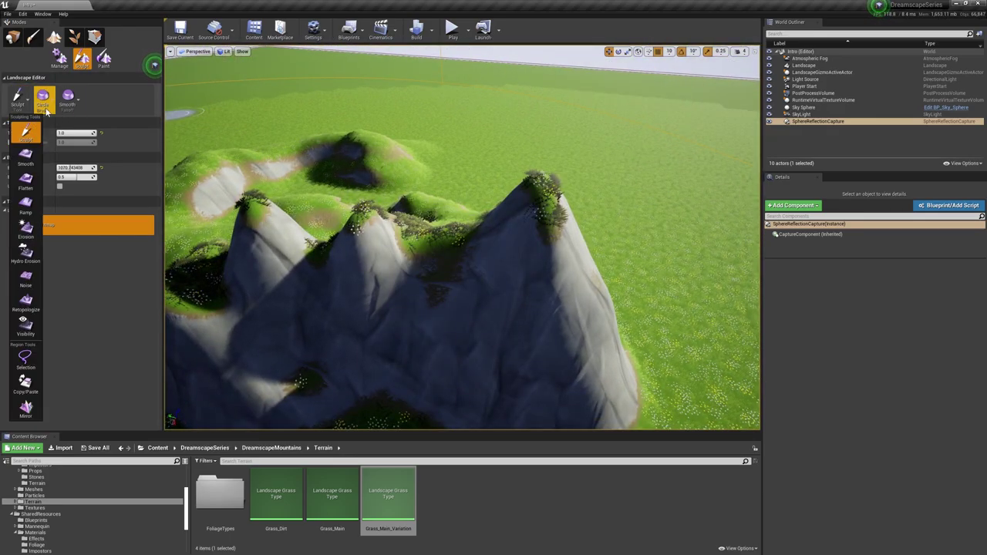
left_click(27, 180)
left_click(463, 239)
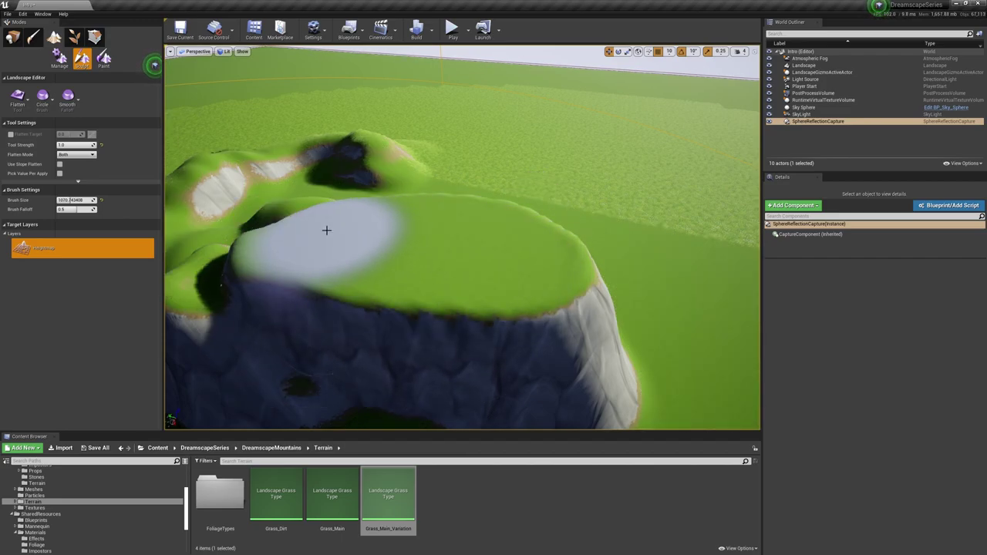
Check the grass on the plateau and surrounding terrain, and save the Intro map
key("s")
right_click_drag(519, 260, 393, 270)
key("w")
right_click_drag(493, 245, 512, 300)
key("w")
key("s")
right_click_drag(449, 238, 463, 277)
key("w")
key("s")
right_click_drag(492, 235, 492, 235)
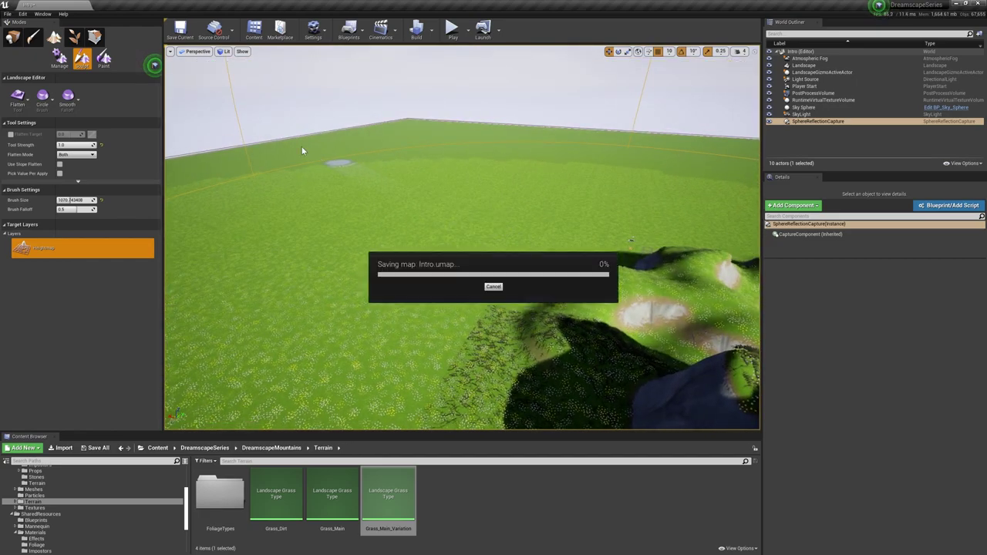
Return to actor placement, select the RuntimeVirtualTextureVolume and copy the bounds of its Landscape source actor
left_click(9, 39)
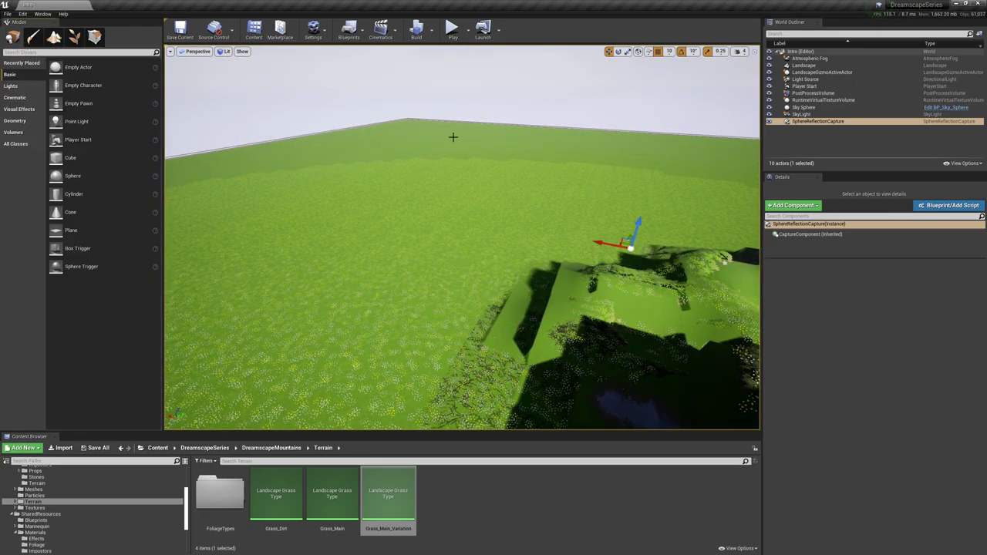
left_click(401, 119)
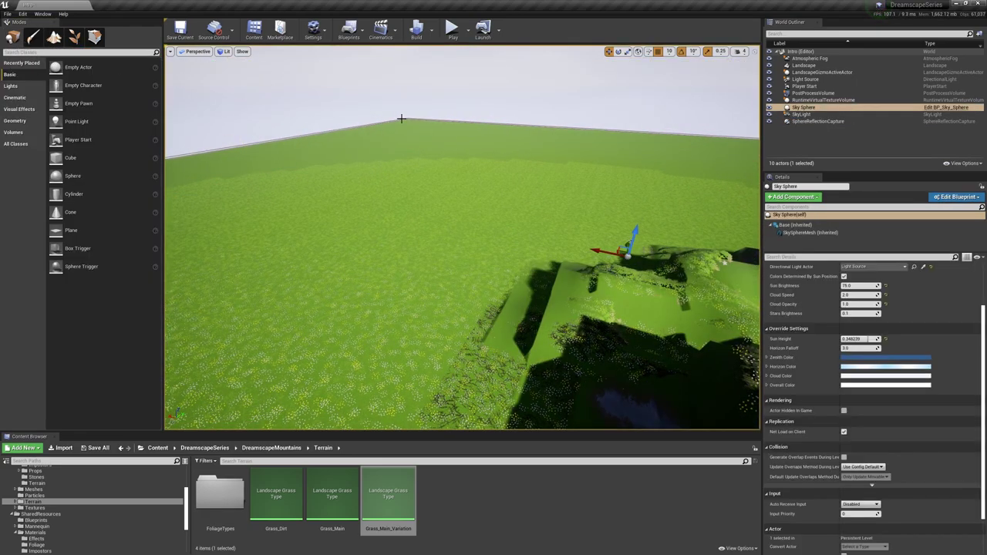
left_click(832, 101)
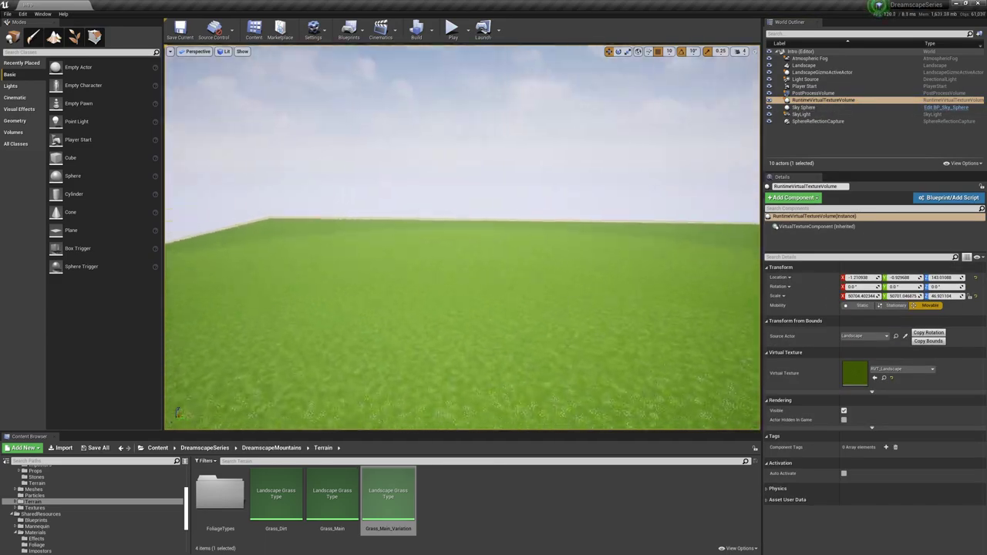
right_click_drag(463, 238, 301, 250)
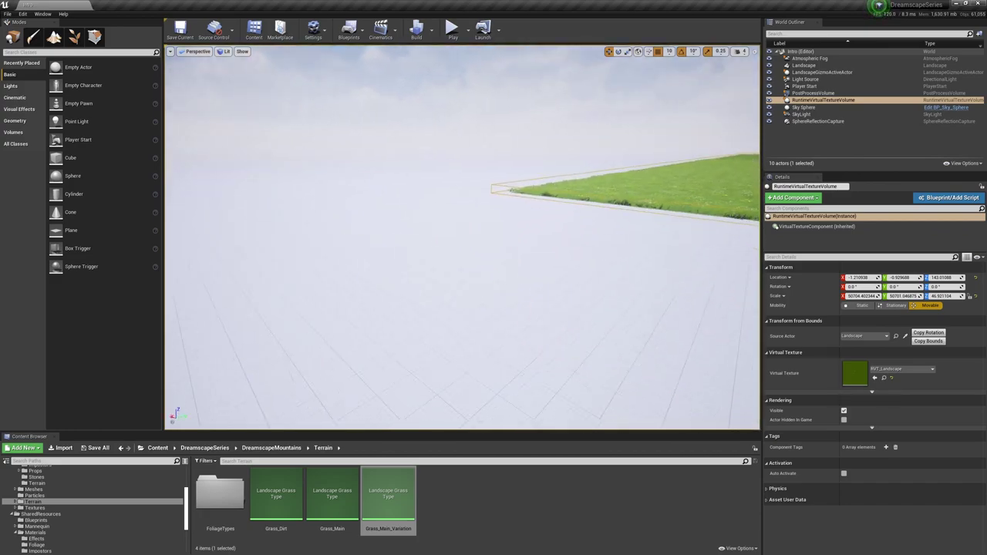
right_click_drag(463, 238, 587, 216)
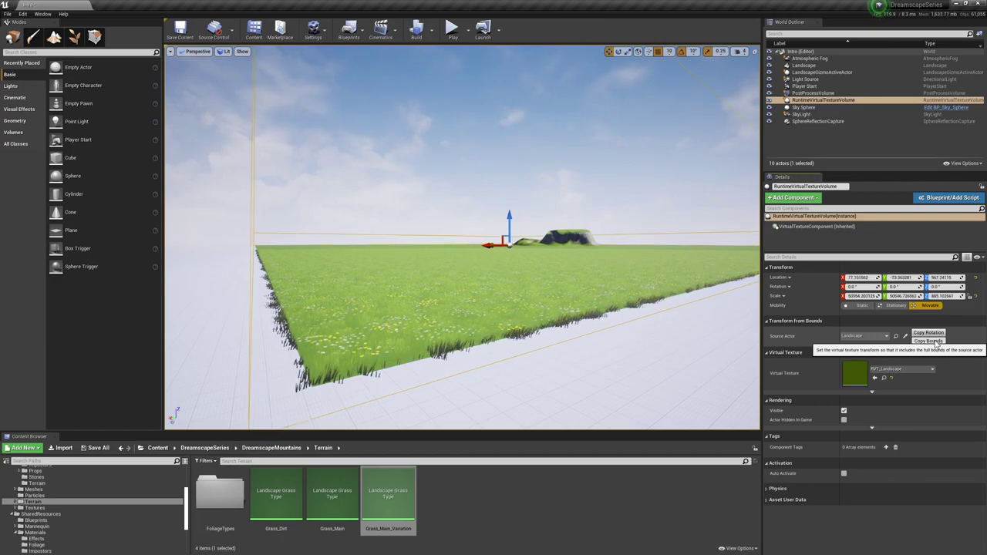
Expand the volume's advanced virtual texture options and copy the Landscape bounds to it again
right_click_drag(586, 324, 665, 235)
key("w")
right_click_drag(463, 238, 304, 313)
key("w")
key("s")
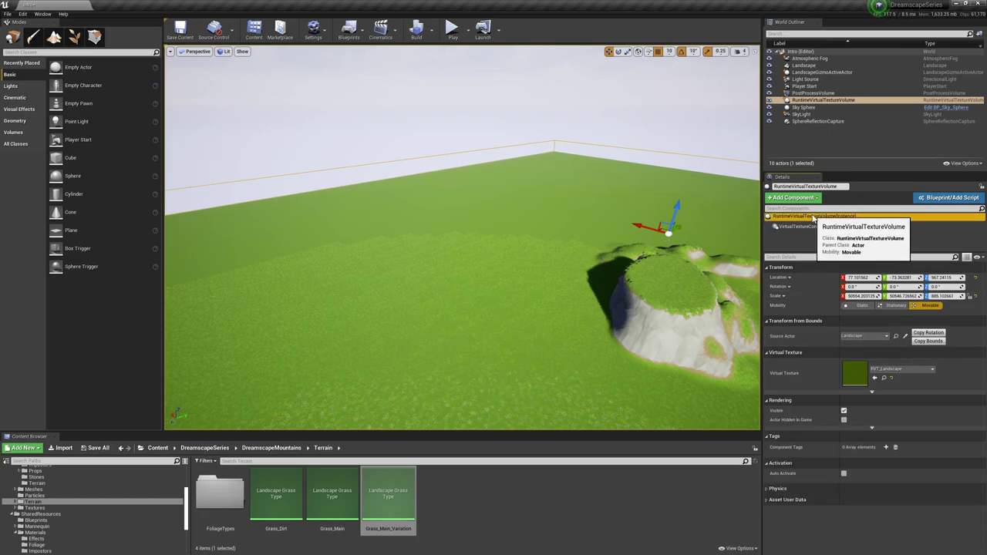
left_click(872, 395)
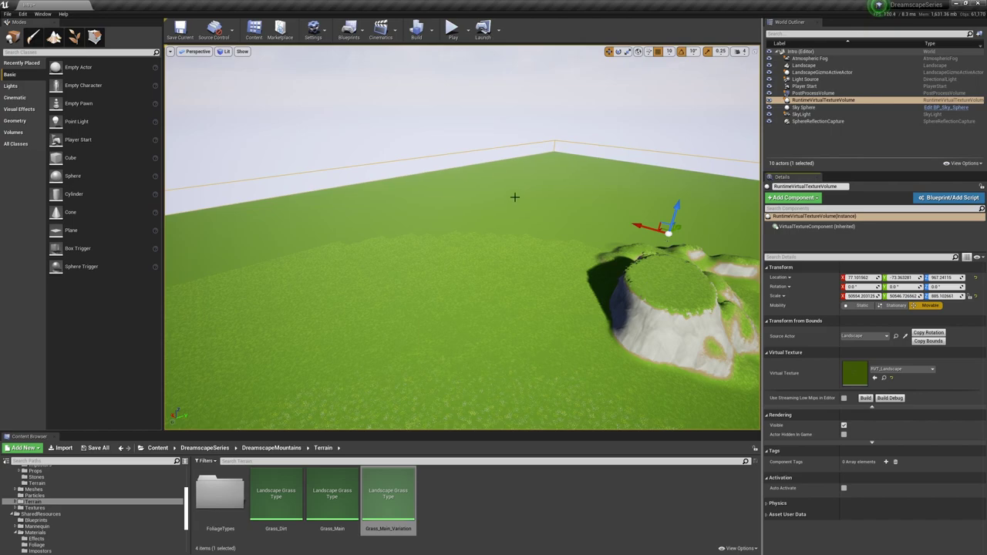
right_click_drag(515, 197, 506, 189)
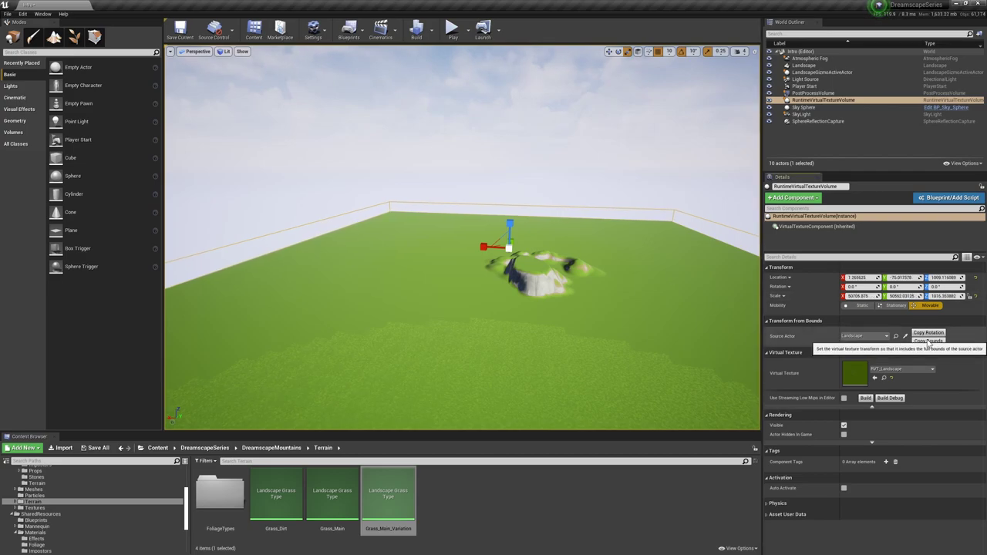
Examine the plateau, the grass and the edges of the virtual texture volume around the landscape
mouse_move(543, 246)
right_mouse_down()
mouse_move(509, 248)
mouse_move(617, 262)
mouse_move(549, 224)
mouse_move(554, 246)
right_mouse_up()
key("w")
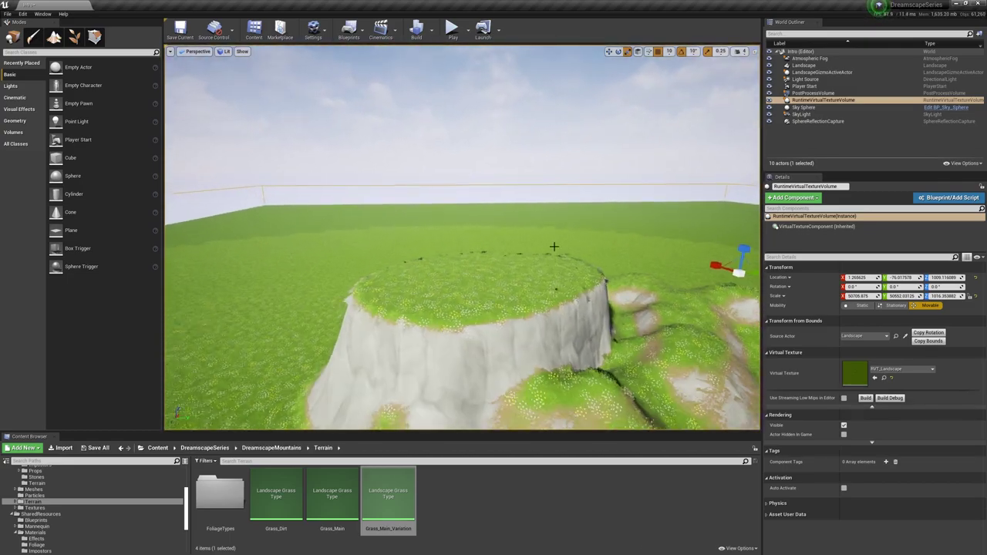
scroll(630, 233, "down", 2)
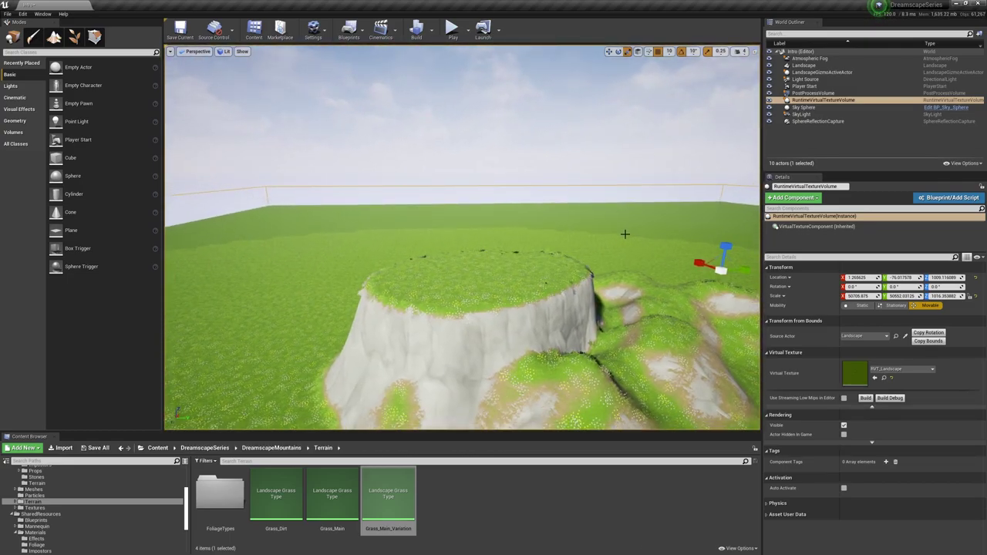
right_click_drag(587, 236, 493, 248)
key("w")
key("s")
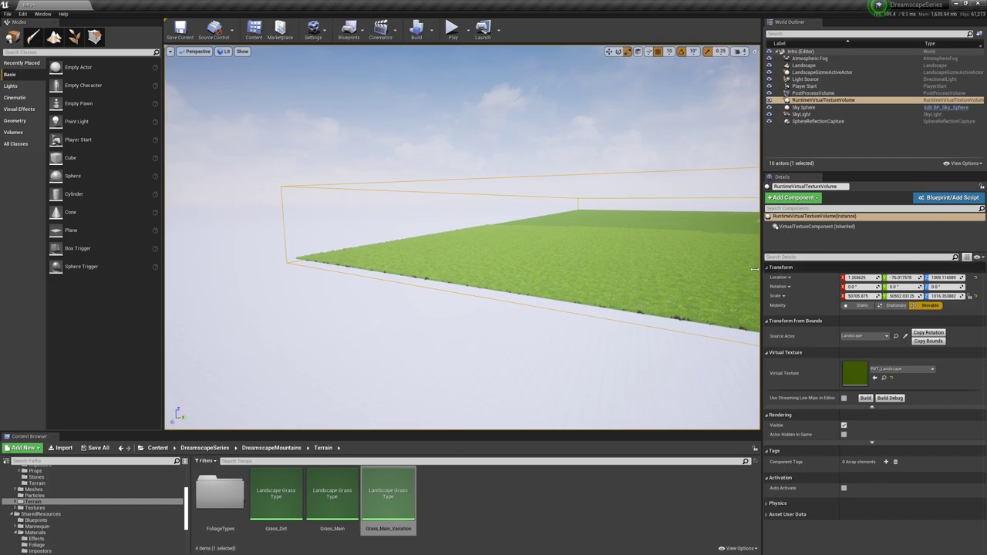
mouse_move(754, 269)
right_mouse_down()
mouse_move(861, 228)
mouse_move(835, 302)
right_mouse_up()
key("w")
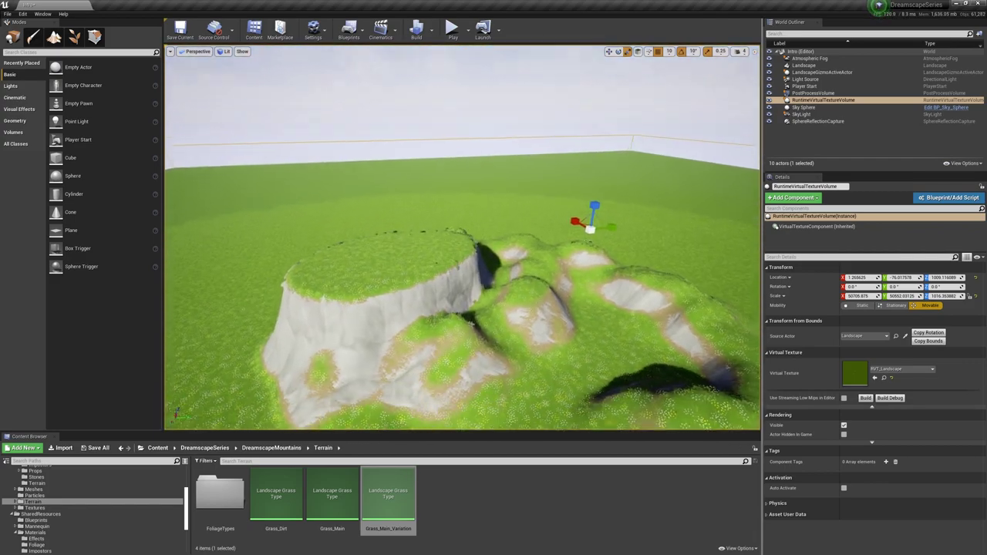
right_click_drag(530, 235, 530, 235)
Select the landscape and enlarge the viewport in width and height
left_click(471, 208)
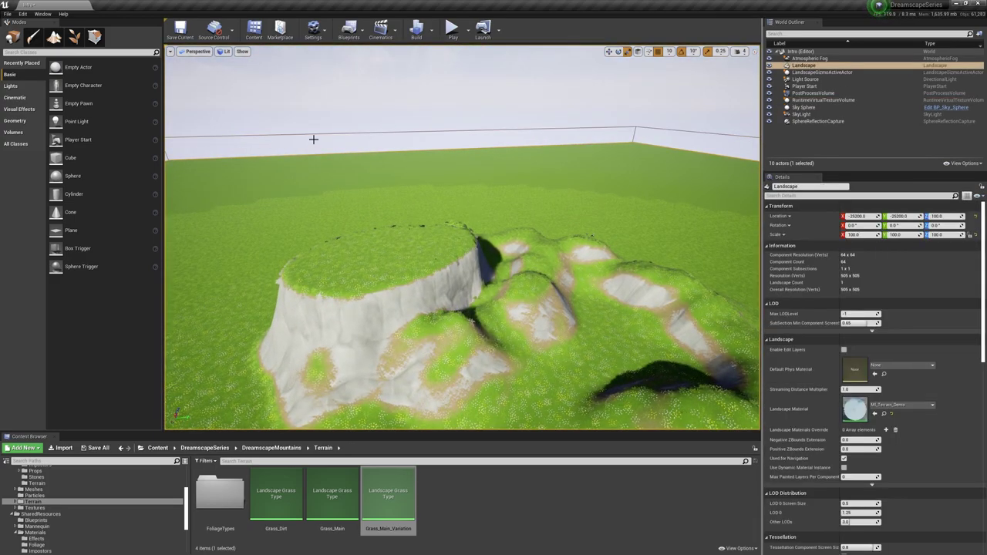
mouse_move(721, 312)
right_mouse_down()
mouse_move(656, 340)
mouse_move(721, 312)
right_mouse_up()
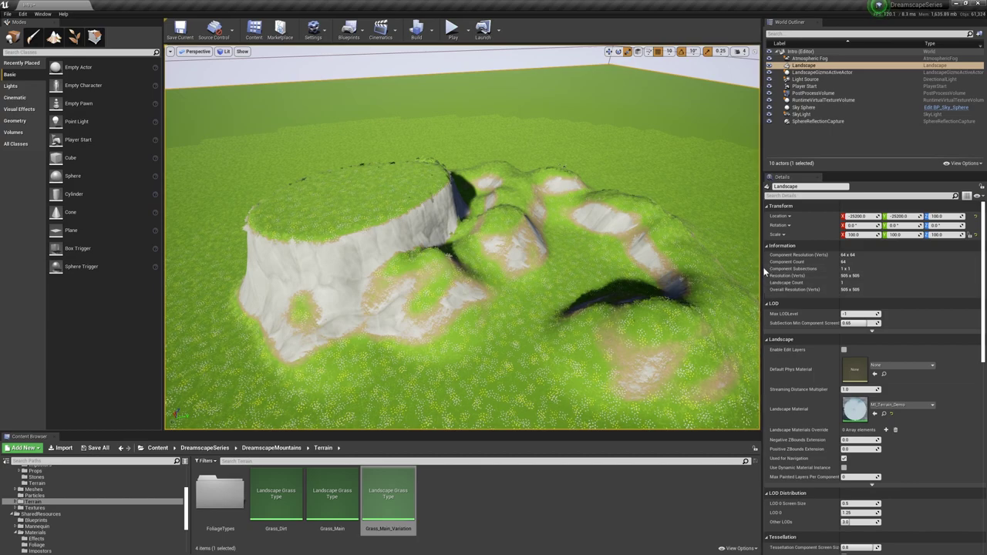
left_click_drag(761, 268, 846, 270)
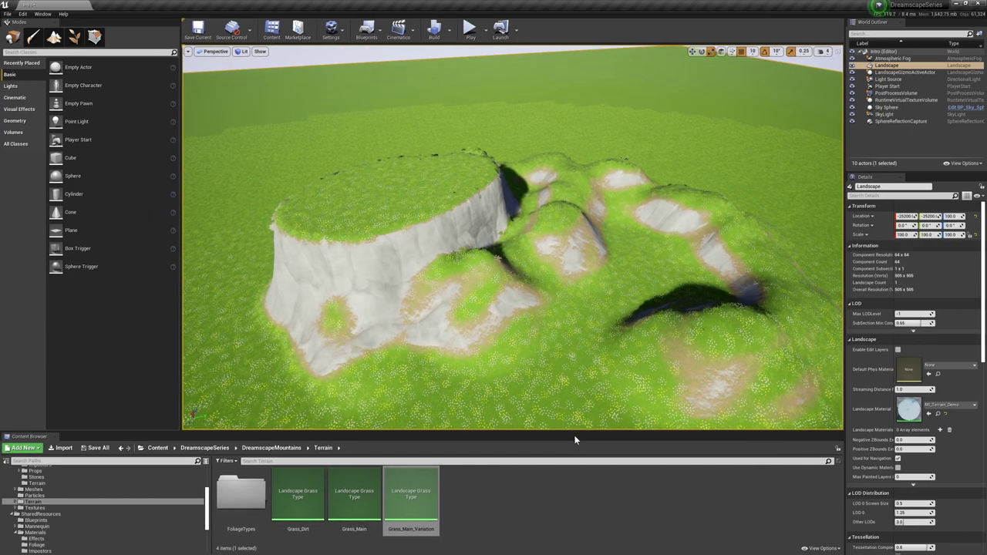
left_click_drag(577, 432, 576, 463)
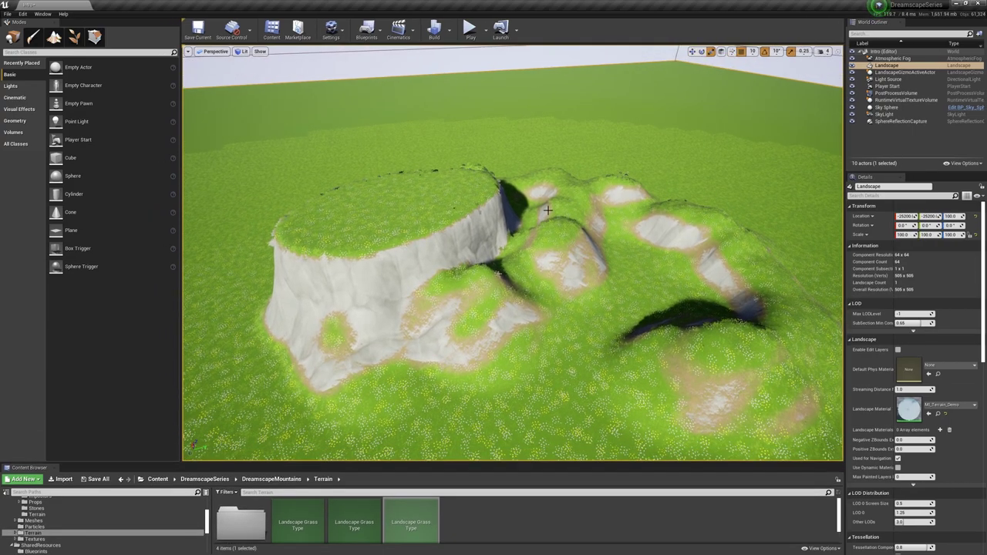
Return to landscape sculpting, level the plateau and raise a new range of hills with brush size about 902
left_click(53, 40)
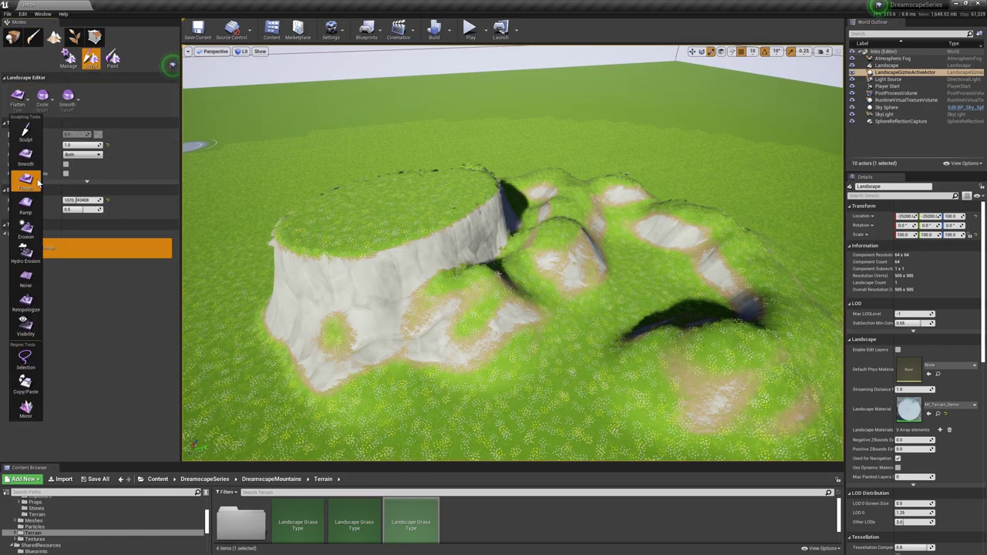
left_click(593, 287)
left_click(18, 99)
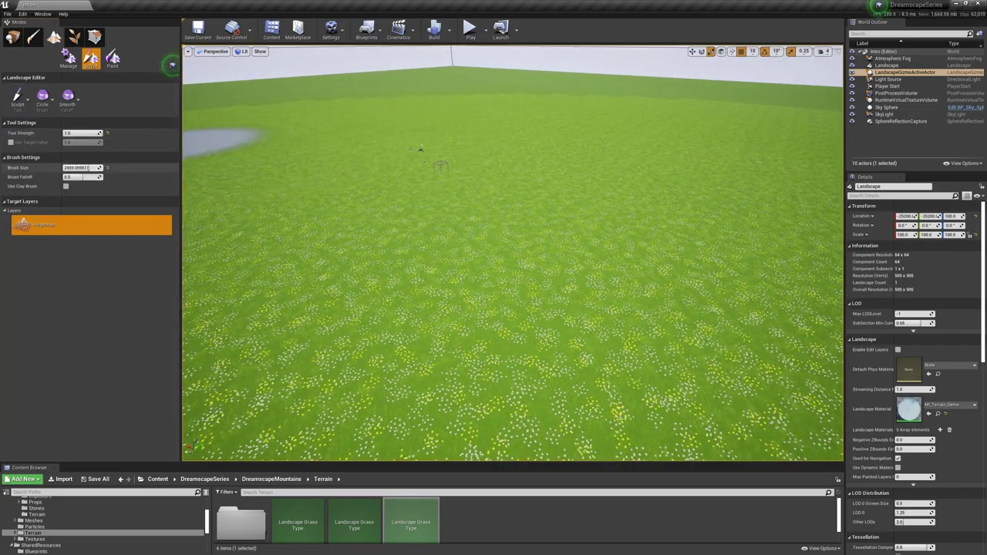
mouse_move(483, 265)
left_mouse_down()
mouse_move(557, 192)
mouse_move(360, 130)
mouse_move(408, 117)
mouse_move(593, 384)
mouse_move(466, 456)
mouse_move(327, 393)
mouse_move(514, 214)
left_mouse_up()
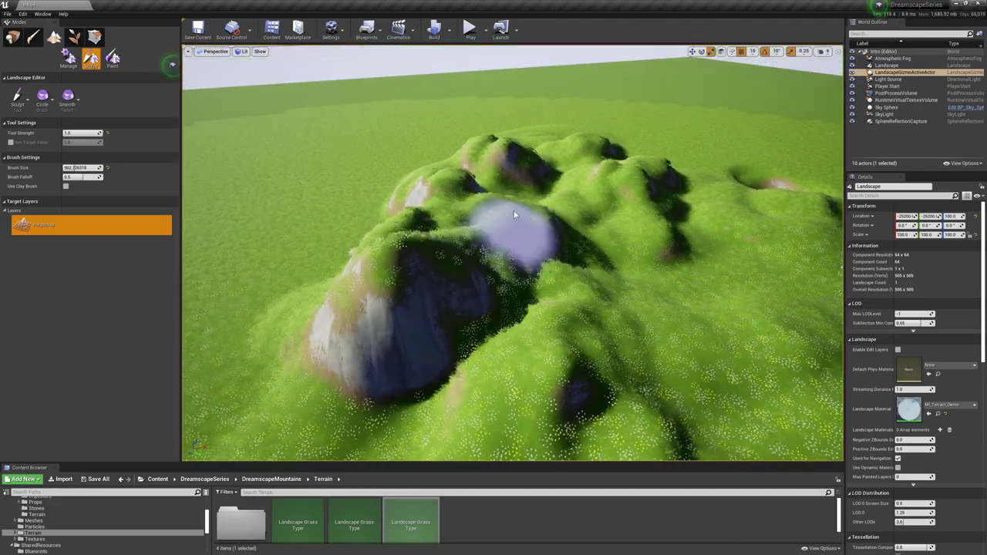
Set the SkyLight's intensity scale to 3
left_click(885, 115)
left_click(913, 399)
type("3")
key("Return")
Dig a crater beside the new hills and soften their ridges with the Smooth tool
mouse_move(509, 278)
left_mouse_down()
mouse_move(455, 231)
mouse_move(713, 340)
left_mouse_up()
left_click_drag(630, 366, 621, 370, "shift")
left_click(18, 99)
left_click(26, 161)
left_click_drag(463, 269, 336, 122)
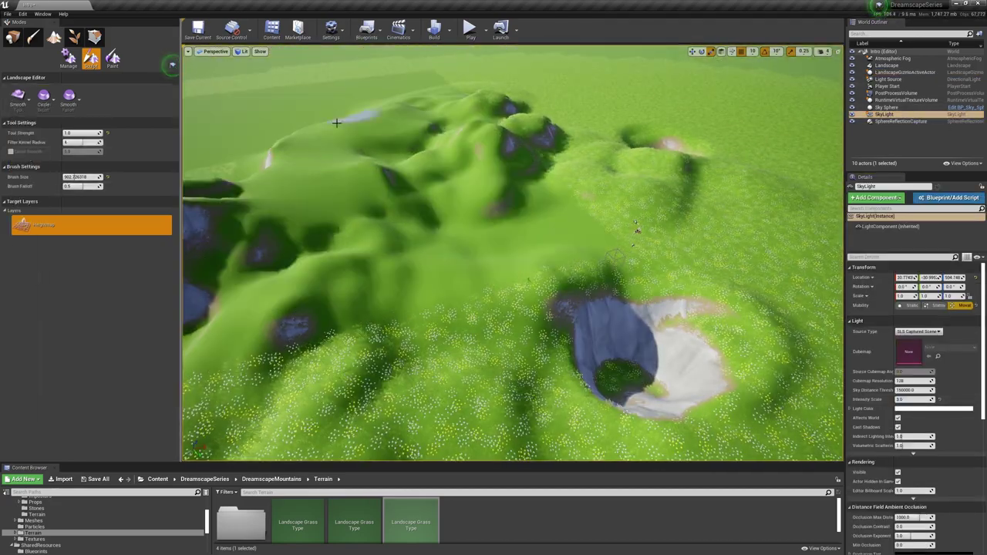
right_click_drag(457, 157, 427, 154)
left_click_drag(427, 154, 432, 264)
Apply the Erosion tool across the smoothed hills with brush size about 902
left_click(24, 101)
left_click(26, 238)
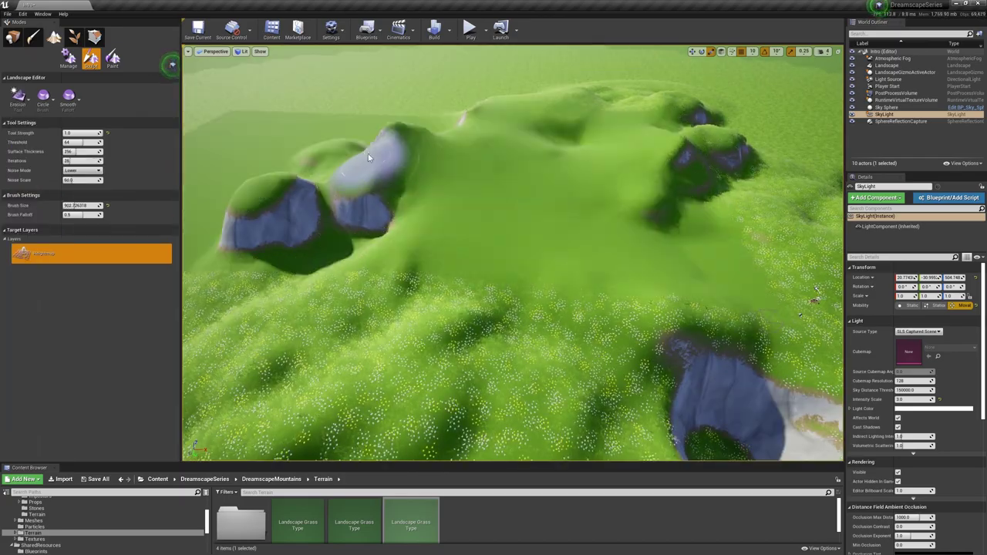
left_click_drag(279, 205, 727, 276)
mouse_move(727, 275)
right_mouse_down()
mouse_move(571, 247)
mouse_move(408, 152)
right_mouse_up()
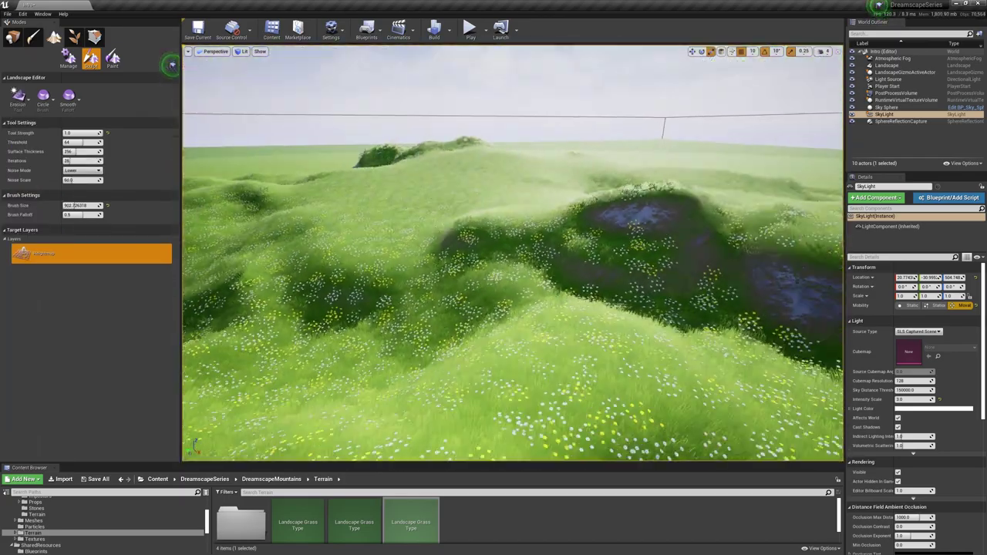
Switch back to the Smooth tool and soften the eroded slopes
left_click(18, 99)
left_click(31, 156)
left_click_drag(540, 231, 392, 203)
Switch to the Sculpt tool and raise a rocky ridge between the grassy hills
left_click(18, 99)
left_click(26, 133)
left_click_drag(556, 247, 579, 227)
mouse_move(579, 227)
right_mouse_down()
mouse_move(583, 177)
mouse_move(617, 324)
right_mouse_up()
left_click_drag(617, 324, 656, 398)
mouse_move(655, 398)
right_mouse_down()
mouse_move(709, 208)
mouse_move(738, 211)
right_mouse_up()
Smooth the top of the rocky ridge with the Smooth tool at strength 1.0
left_click(17, 99)
left_click(31, 155)
left_click_drag(540, 223, 599, 202)
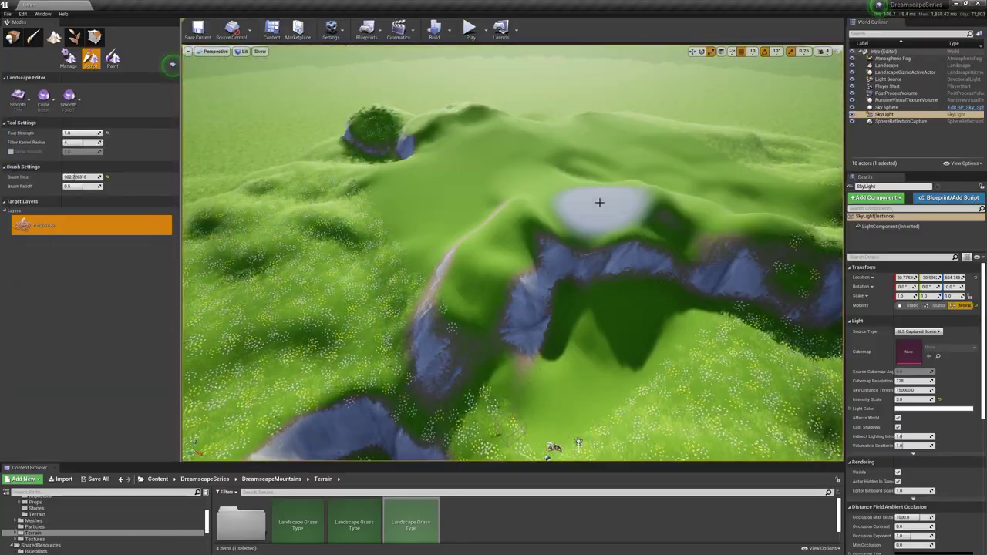
right_click_drag(696, 212, 637, 201)
mouse_move(354, 341)
right_mouse_down()
mouse_move(302, 271)
mouse_move(665, 327)
right_mouse_up()
mouse_move(542, 247)
right_mouse_down()
mouse_move(609, 342)
mouse_move(632, 339)
mouse_move(542, 186)
mouse_move(617, 162)
mouse_move(543, 232)
right_mouse_up()
Switch to the Sculpt tool and raise more hills around the rocky ridge with brush size about 2459
left_click(17, 99)
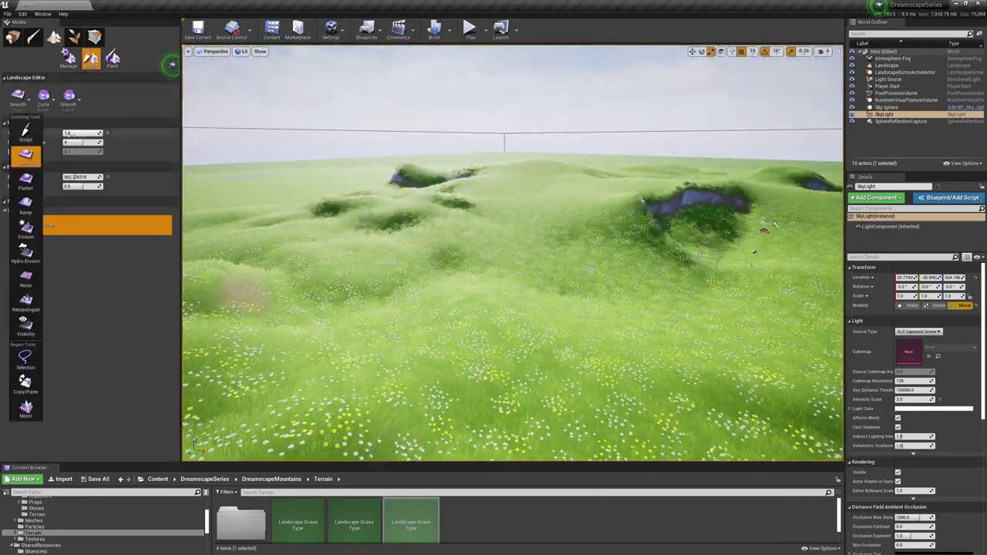
left_click(24, 133)
mouse_move(587, 255)
right_mouse_down()
mouse_move(609, 315)
mouse_move(455, 264)
right_mouse_up()
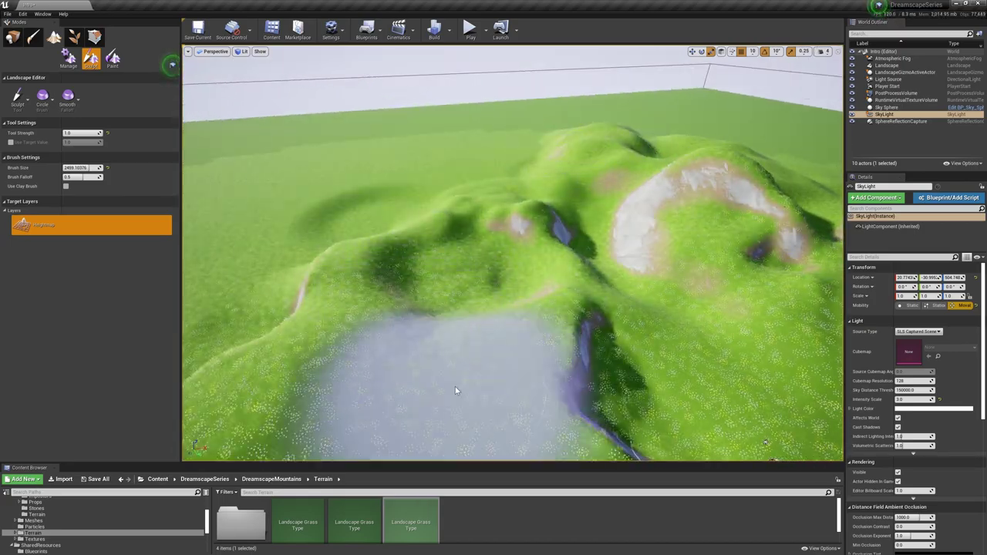
left_click(386, 231)
right_click_drag(456, 130, 379, 143)
left_click_drag(379, 143, 376, 133, "shift")
right_click_drag(376, 133, 333, 269)
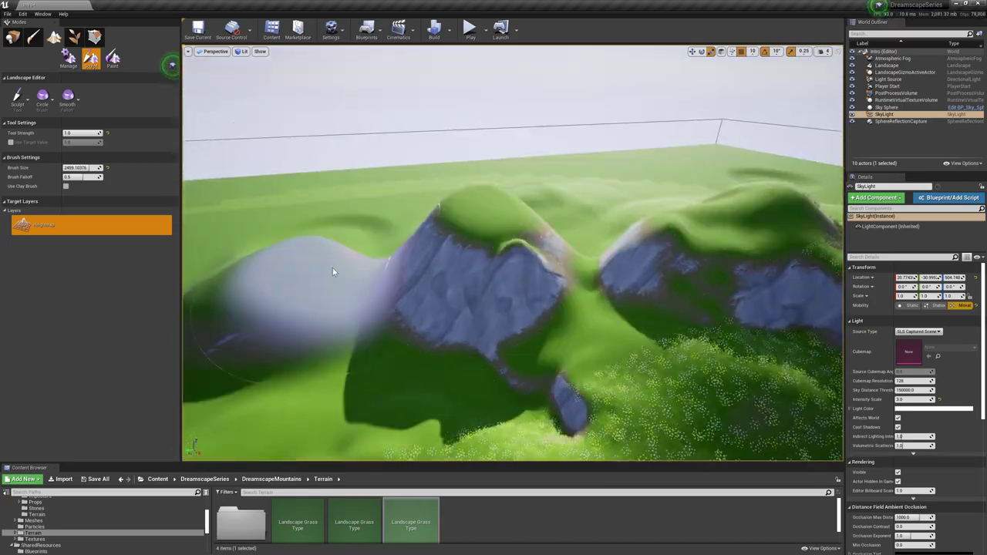
Carve ledges into the rocky hill with the Flatten tool at brush size about 710, undoing one stroke
left_click(18, 99)
left_click(25, 157)
left_click(17, 98)
left_click(25, 182)
left_click_drag(470, 239, 511, 202)
key("ctrl+z")
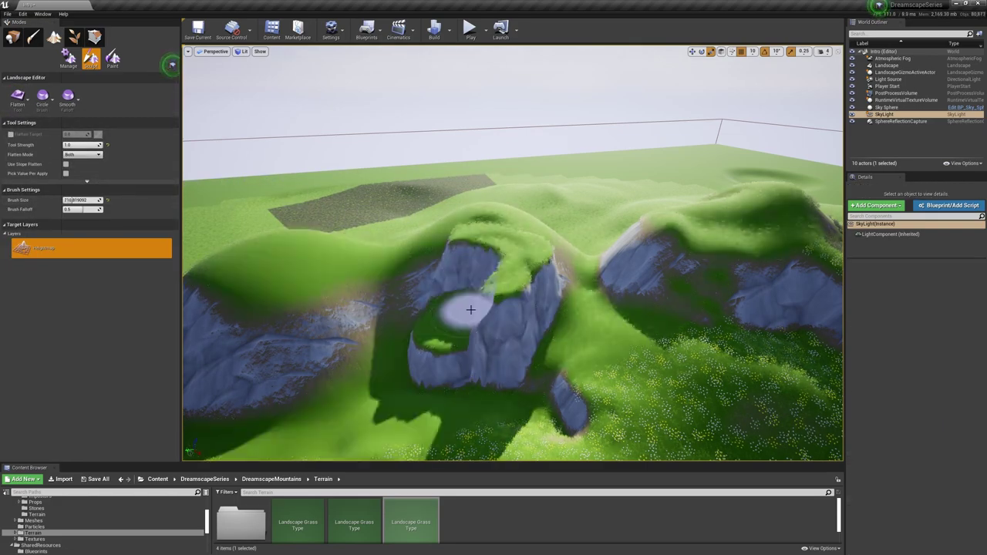
Soften the hill slopes with the Smooth tool at brush size about 1829
mouse_move(558, 291)
right_mouse_down()
mouse_move(418, 179)
mouse_move(500, 231)
right_mouse_up()
right_click_drag(511, 284, 424, 213)
mouse_move(324, 185)
right_mouse_down()
mouse_move(494, 247)
mouse_move(414, 225)
mouse_move(444, 196)
mouse_move(445, 170)
right_mouse_up()
right_click_drag(443, 226, 500, 221)
left_click_drag(501, 220, 367, 271)
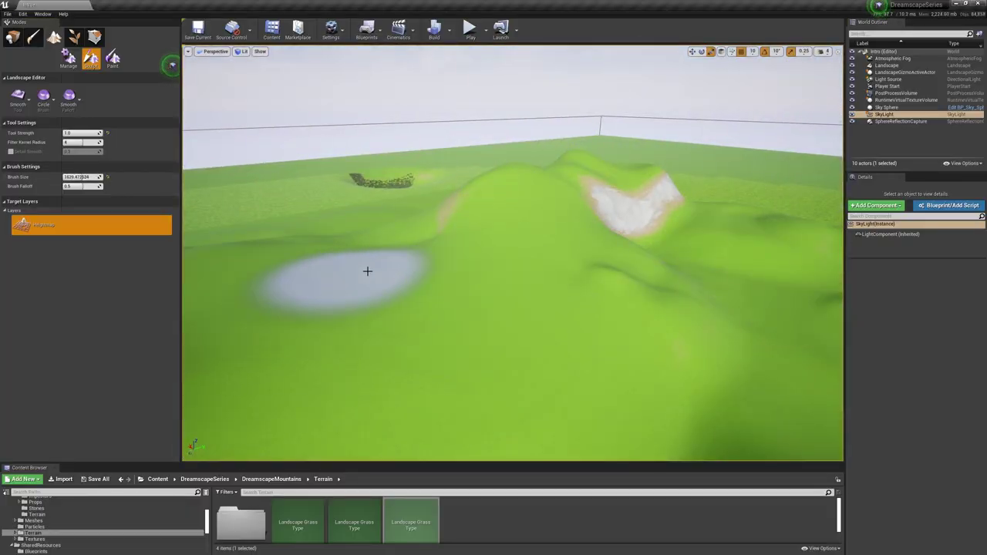
Reduce the Smooth brush size to about 870 for the rolling ground beside the flower meadow
mouse_move(368, 270)
right_mouse_down()
mouse_move(476, 288)
mouse_move(475, 231)
mouse_move(583, 177)
mouse_move(753, 185)
mouse_move(754, 308)
mouse_move(550, 194)
mouse_move(551, 286)
mouse_move(679, 293)
mouse_move(807, 251)
mouse_move(567, 239)
right_mouse_up()
key("bracketleft")
key("bracketleft")
key("bracketleft")
key("bracketleft")
key("bracketleft")
key("bracketleft")
key("bracketleft")
key("bracketleft")
key("bracketleft")
key("bracketleft")
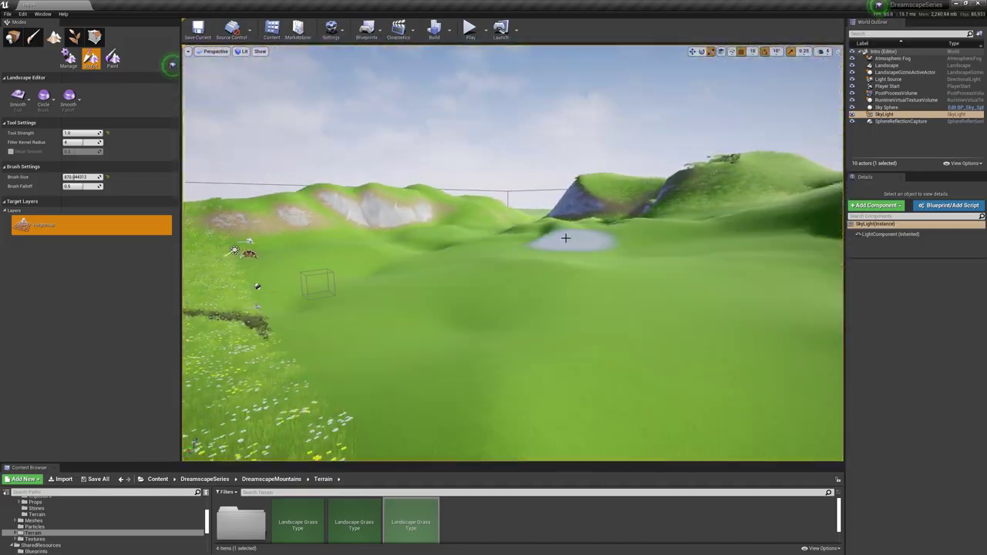
Switch to the Noise tool, enlarge the brush to about 2680 and roughen the grassy terrain
left_click(18, 97)
left_click(26, 279)
mouse_move(684, 307)
right_mouse_down()
mouse_move(531, 401)
mouse_move(531, 354)
right_mouse_up()
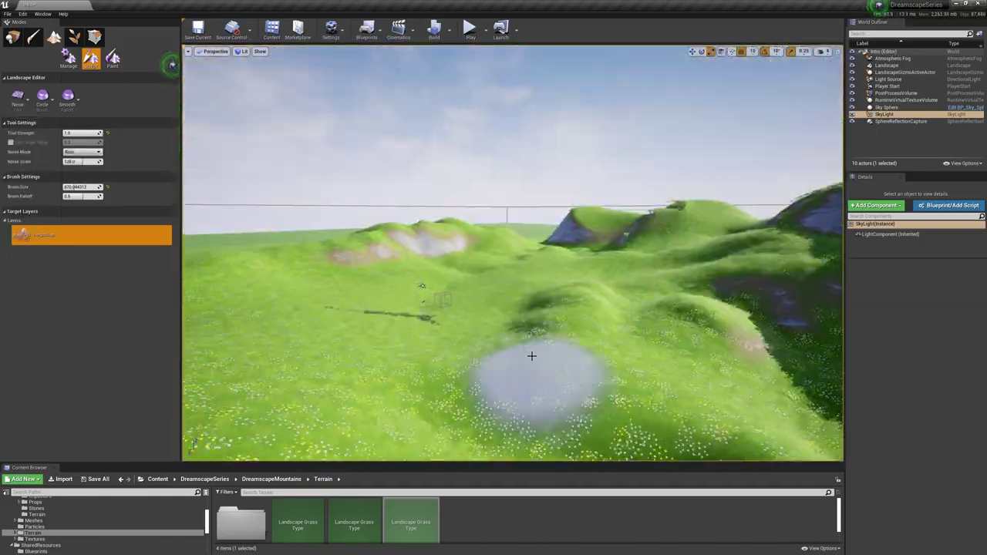
left_click_drag(74, 187, 90, 186)
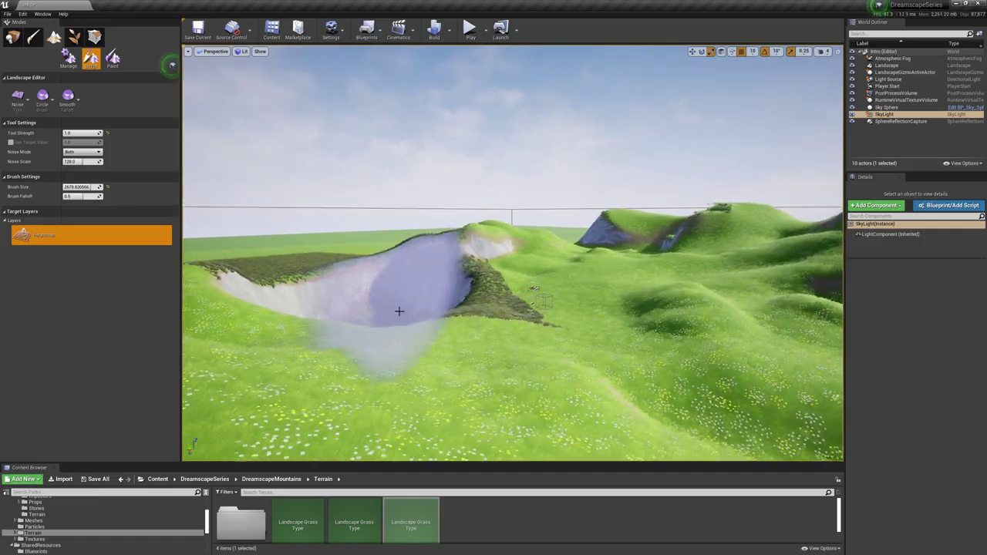
right_click_drag(399, 311, 532, 244)
Switch to the Smooth tool and soften the noise-roughened hills
left_click(18, 97)
left_click(26, 146)
left_click_drag(267, 196, 394, 214)
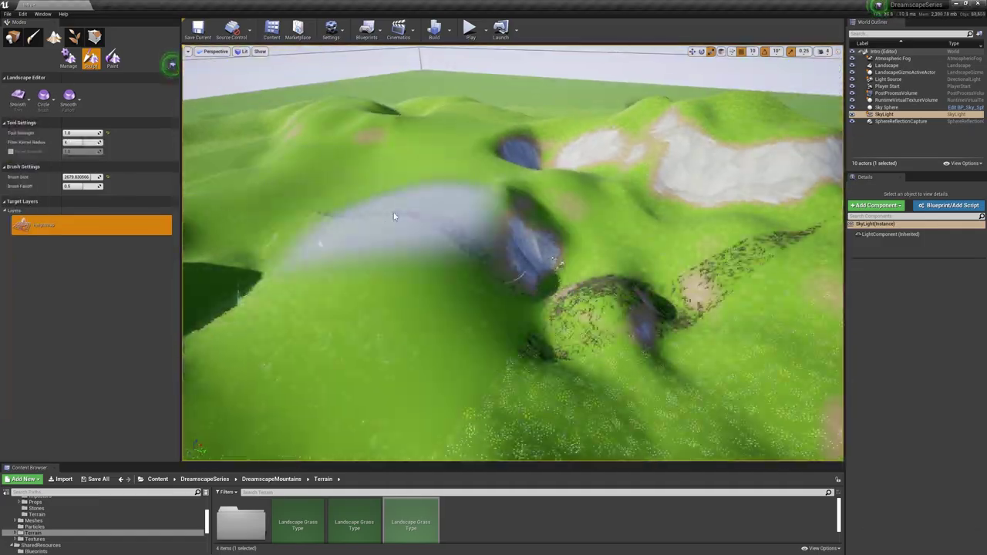
right_click_drag(394, 215, 401, 255)
Return to landscape sculpting and continue shaping the grassy hilltops with brush size about 2680
key("shift+1")
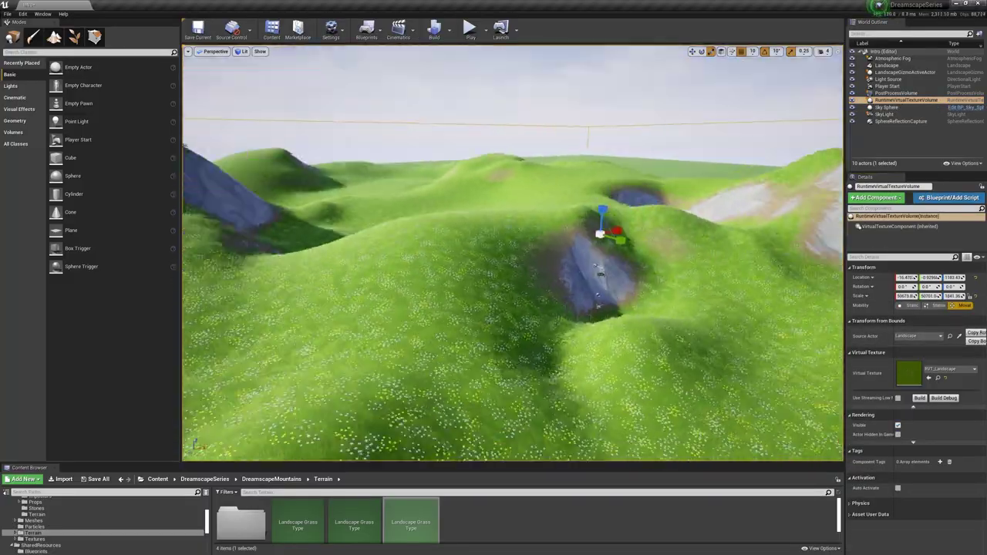
left_click(53, 37)
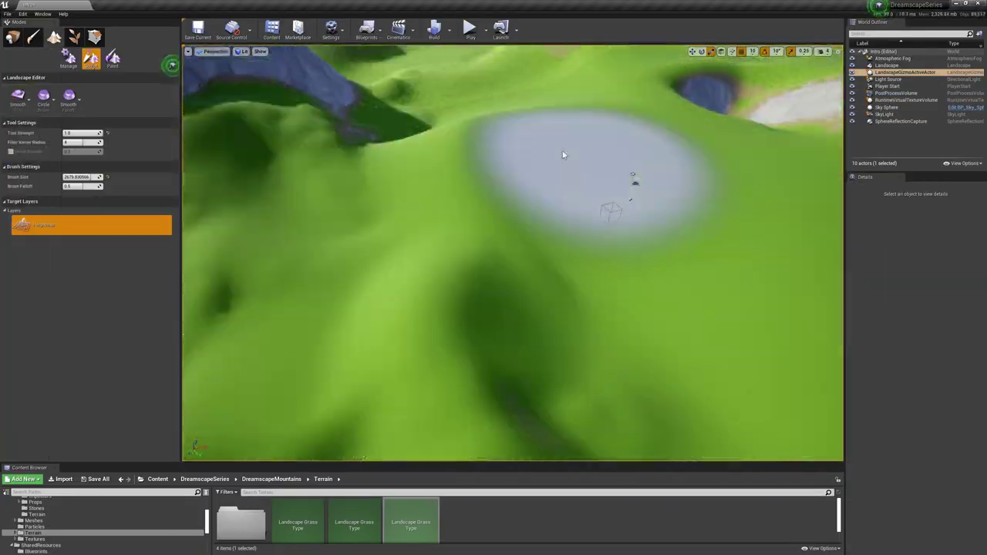
right_click_drag(563, 155, 303, 109)
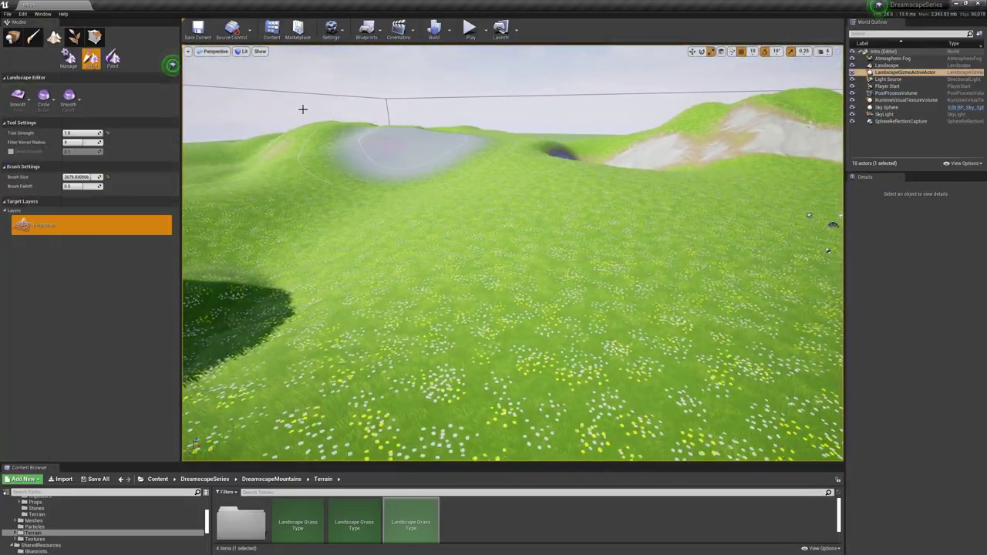
left_click_drag(487, 157, 591, 189)
mouse_move(591, 189)
right_mouse_down()
mouse_move(540, 216)
mouse_move(602, 216)
right_mouse_up()
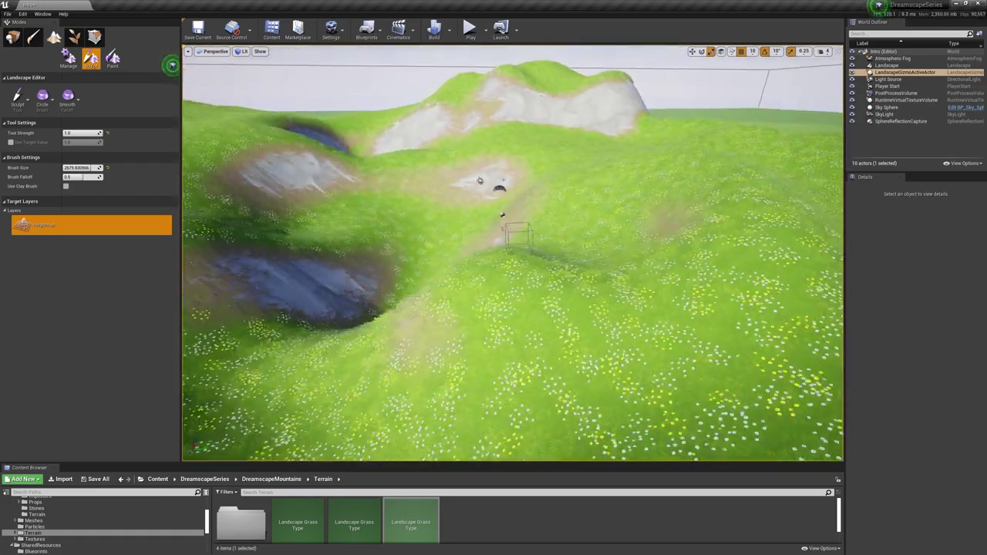
Apply the Erosion tool to the hillside at strength 1.0, undoing the last stroke
left_click(34, 233)
left_click(511, 283)
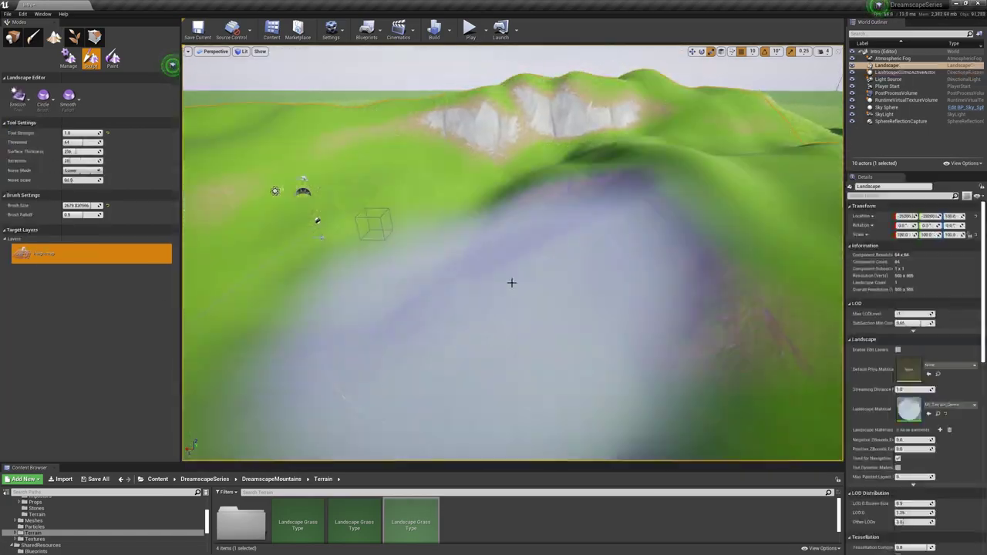
right_click_drag(511, 282, 586, 141)
left_click(586, 141)
left_click(692, 258)
key("ctrl+z")
mouse_move(590, 201)
right_mouse_down()
mouse_move(509, 254)
mouse_move(544, 213)
right_mouse_up()
Switch to the Smooth tool and even out the eroded slopes
left_click(18, 99)
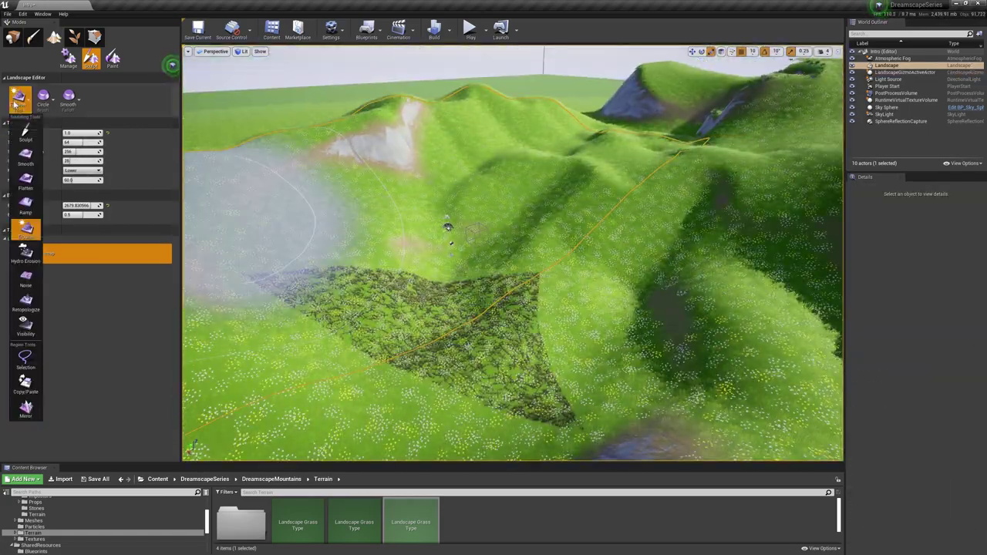
left_click(28, 157)
mouse_move(340, 297)
left_mouse_down()
mouse_move(364, 315)
mouse_move(489, 101)
left_mouse_up()
right_click_drag(489, 101, 586, 101)
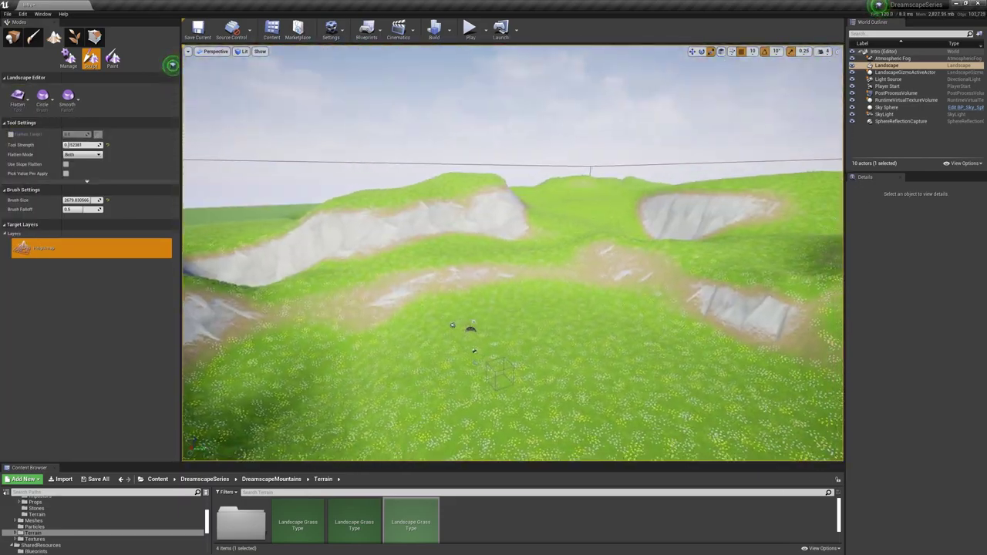
Add uneven detail to the grassy slope with the Noise tool at brush size about 1070
left_click(18, 99)
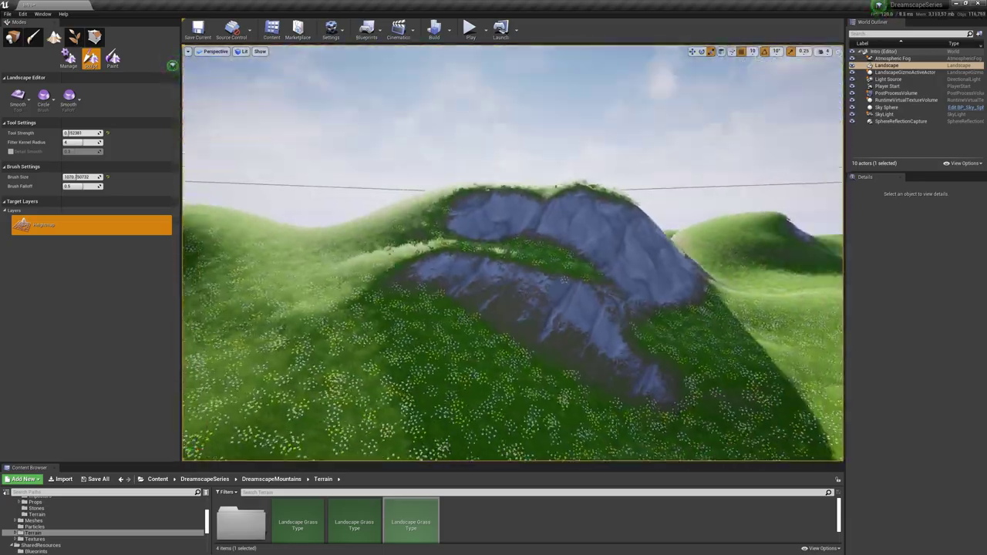
mouse_move(512, 253)
right_mouse_down()
mouse_move(694, 253)
mouse_move(756, 270)
mouse_move(802, 324)
mouse_move(837, 309)
right_mouse_up()
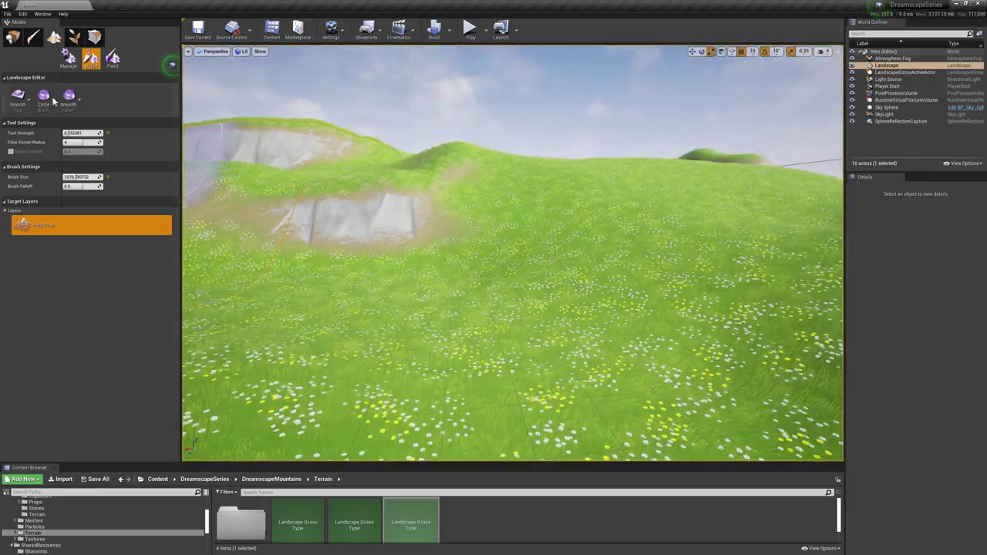
left_click(18, 100)
left_click(35, 280)
mouse_move(425, 291)
left_mouse_down()
mouse_move(738, 265)
mouse_move(641, 201)
left_mouse_up()
Smooth the noisy slope with the Smooth tool at brush size about 1070 and inspect the surrounding hills
left_click(18, 100)
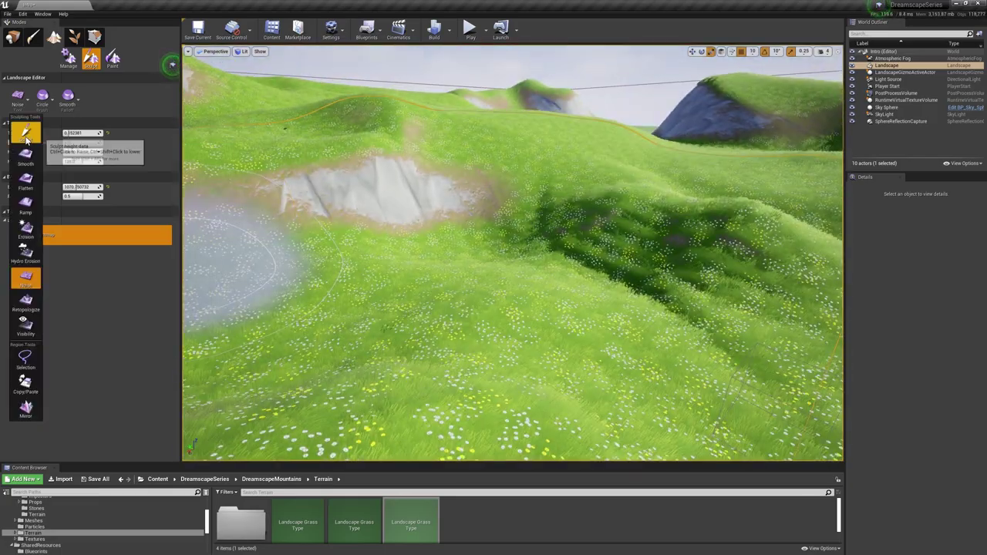
left_click(24, 156)
left_click_drag(586, 232, 535, 216)
right_click_drag(520, 187, 449, 284)
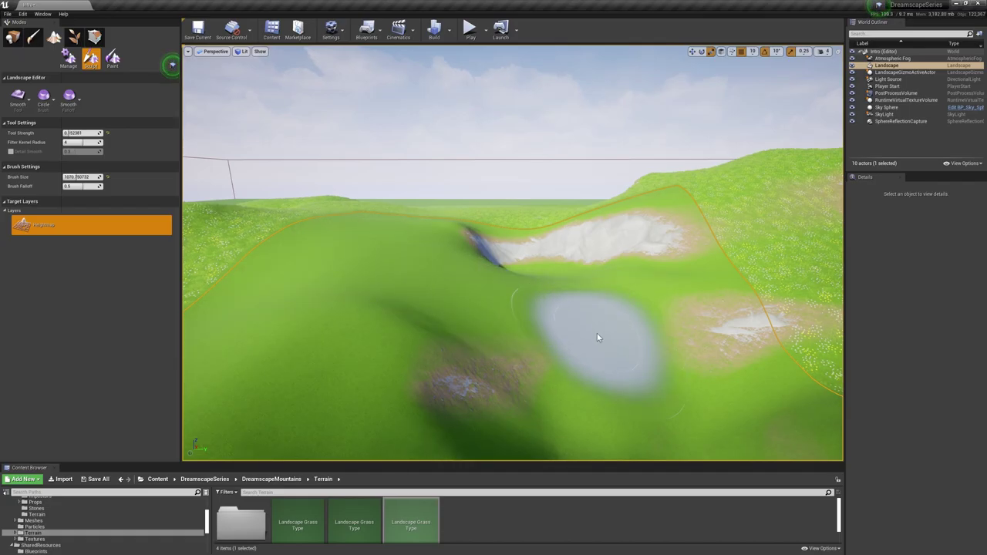
mouse_move(662, 414)
right_mouse_down()
mouse_move(632, 439)
mouse_move(601, 432)
right_mouse_up()
right_click_drag(565, 273, 494, 231)
right_click_drag(555, 255, 517, 254)
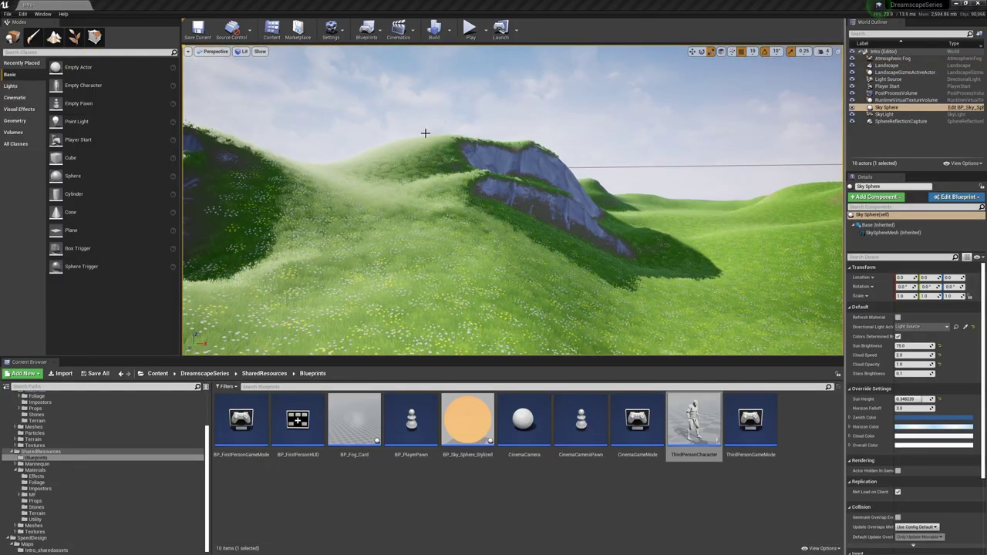
Set the project's GameMode base class to ThirdPersonGameMode
right_click_drag(425, 132, 398, 138)
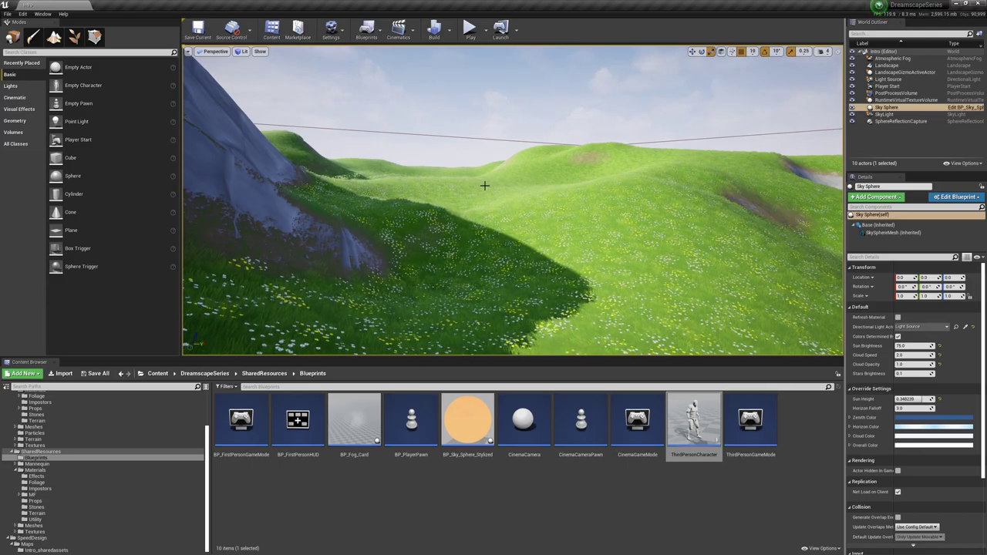
mouse_move(484, 185)
right_mouse_down()
mouse_move(671, 185)
mouse_move(648, 182)
mouse_move(779, 197)
mouse_move(481, 177)
mouse_move(494, 182)
right_mouse_up()
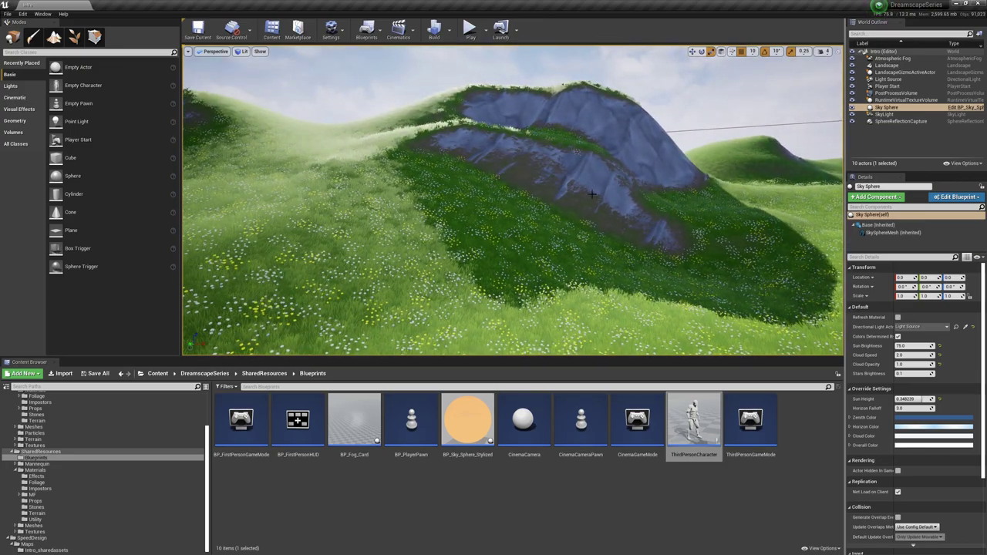
left_click(365, 38)
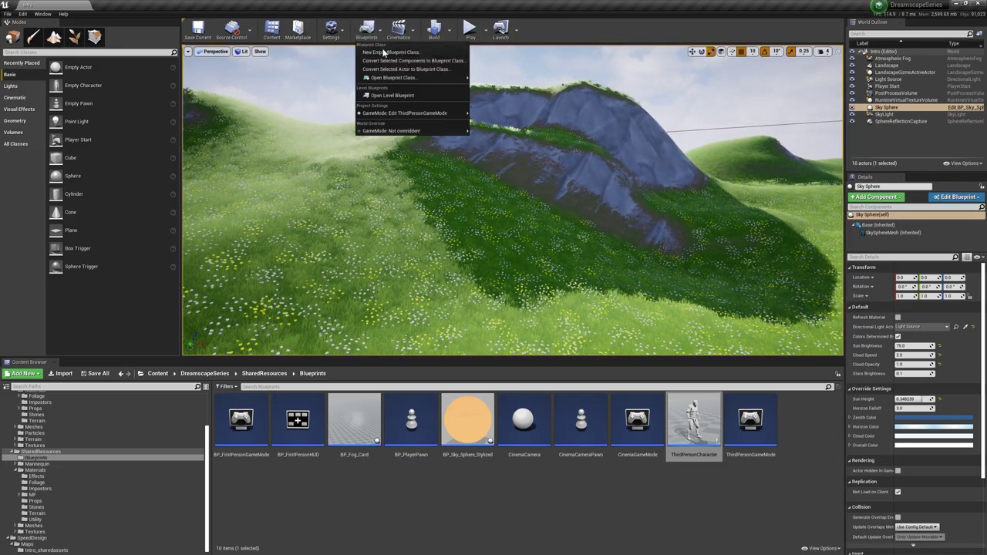
mouse_move(416, 117)
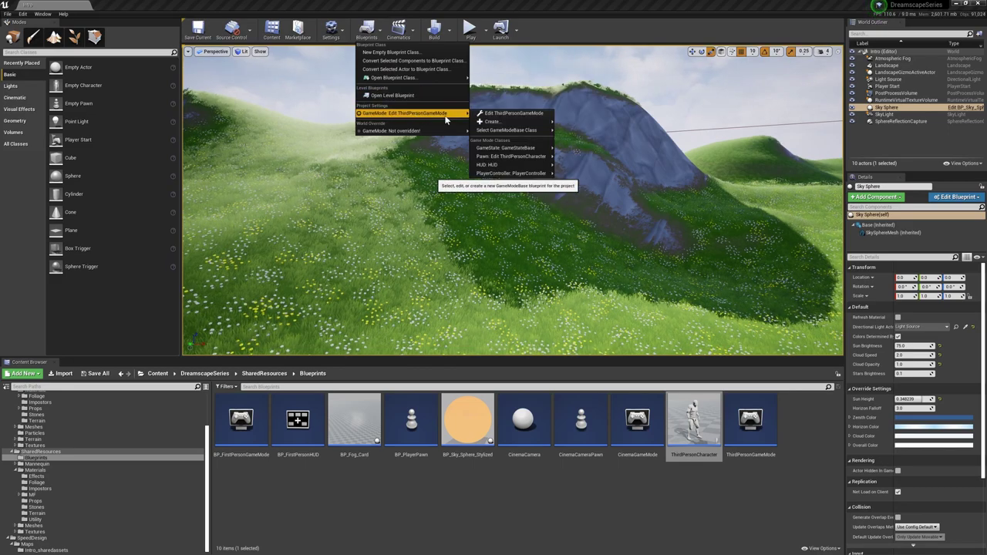
mouse_move(517, 149)
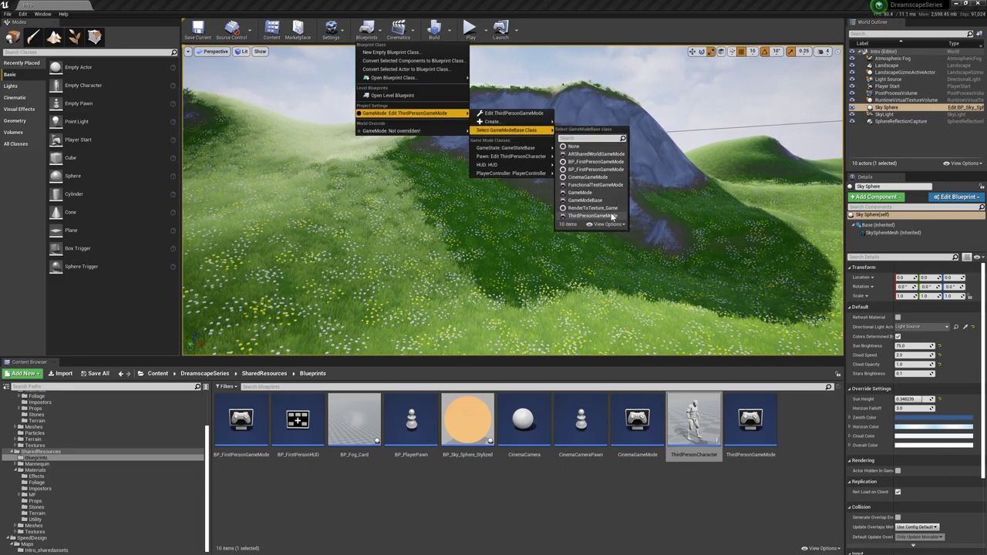
left_click(601, 216)
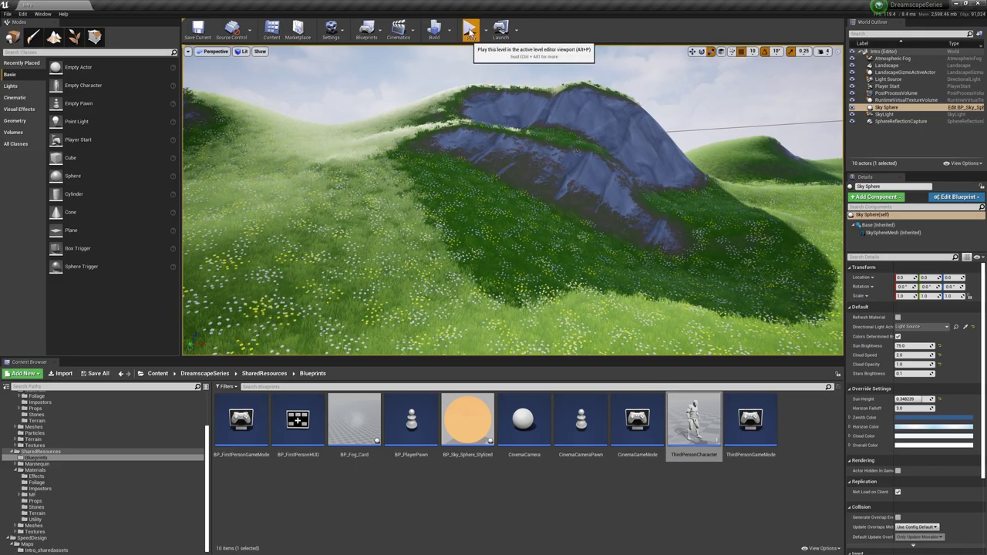
Play the level and run the third-person character across the meadow to check the terrain's scale
left_click(468, 31)
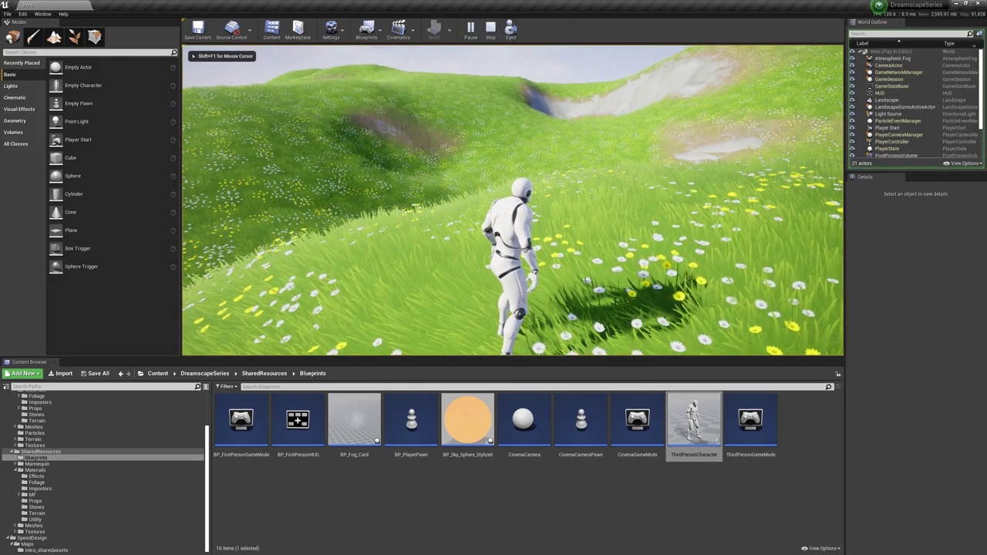
key("w")
key("w")
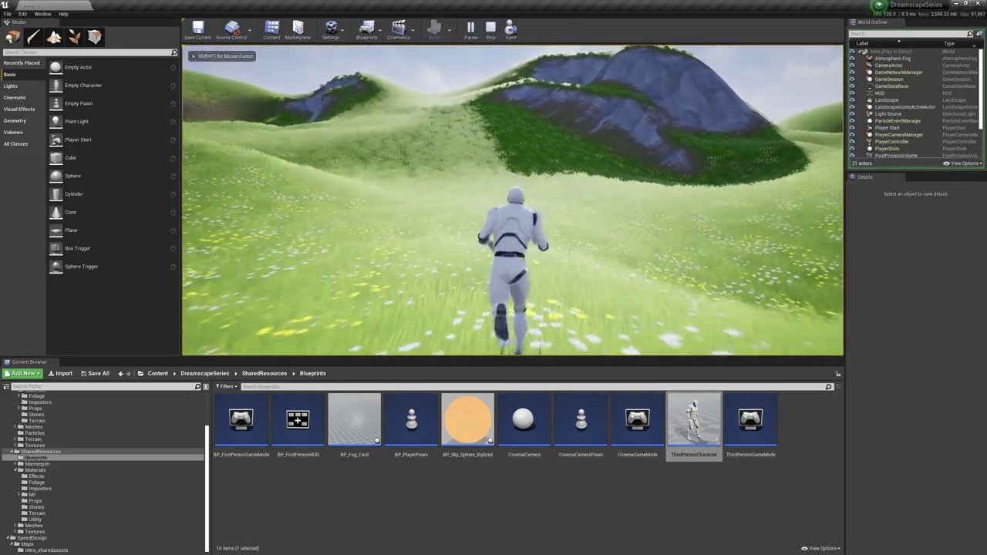
key("w")
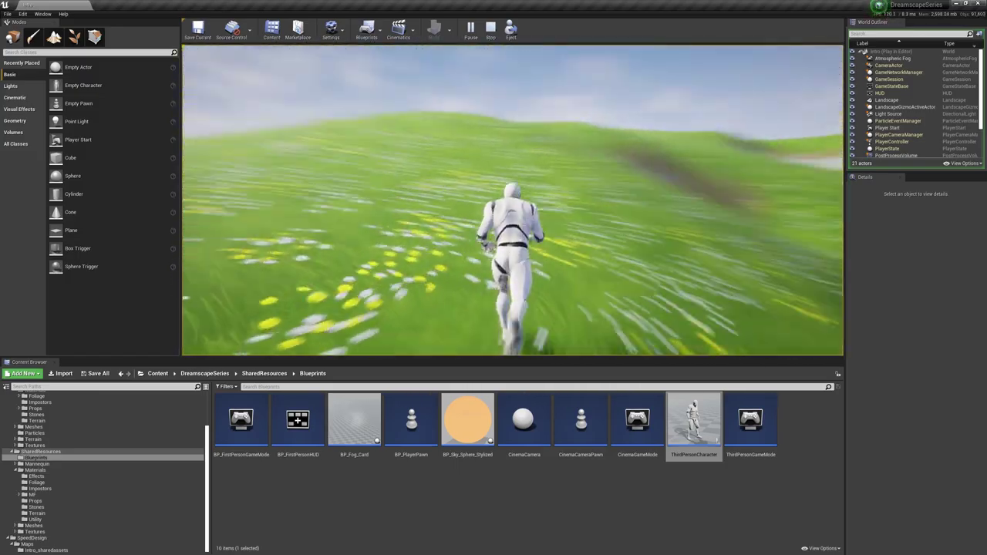
key("w")
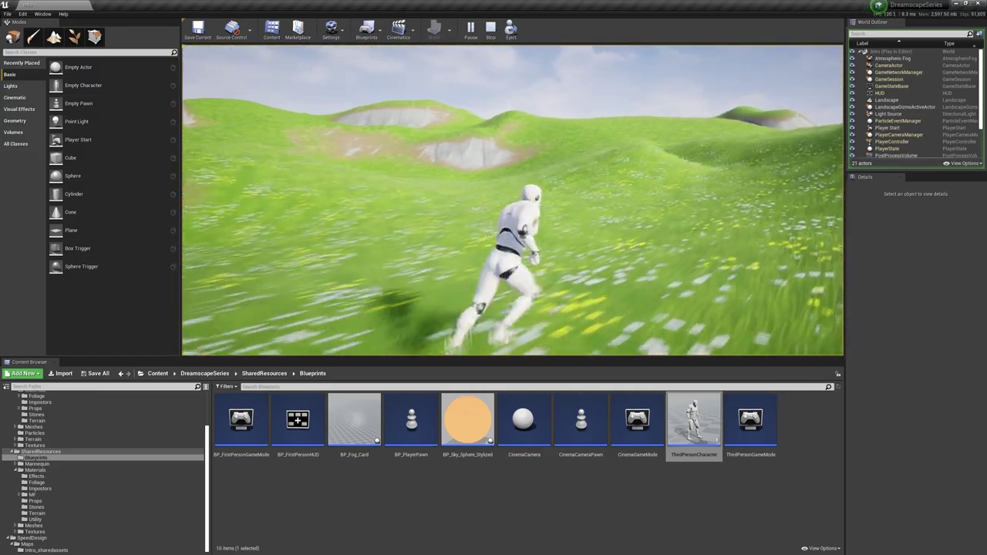
key("w")
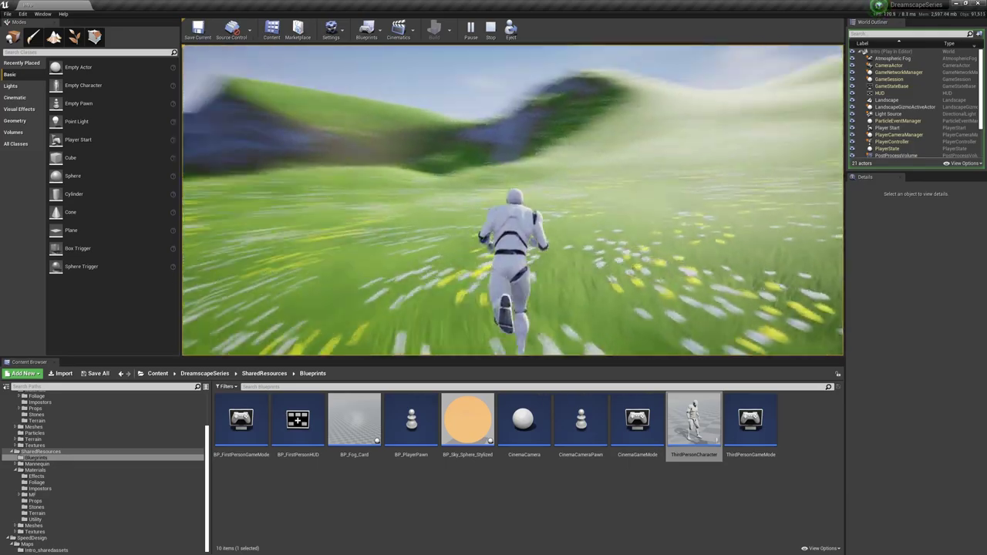
key("w")
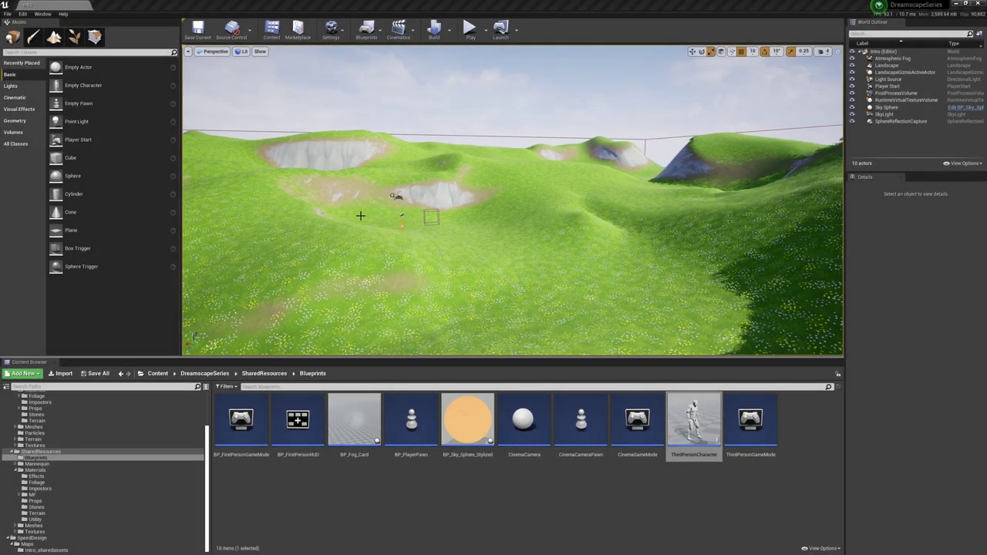
Switch to Foliage mode and browse to the DreamscapeMountains tree meshes folder
left_click(73, 37)
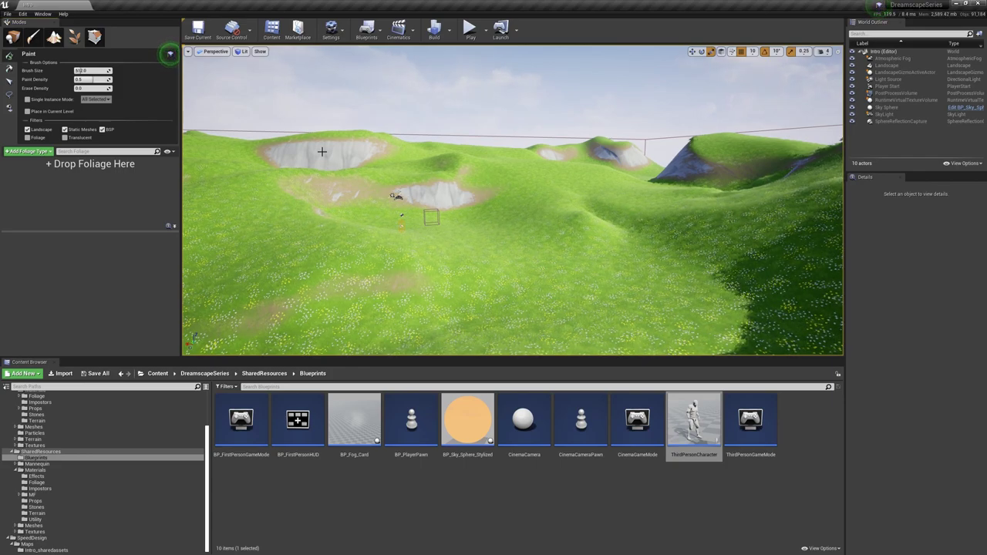
scroll(83, 492, "up", 3)
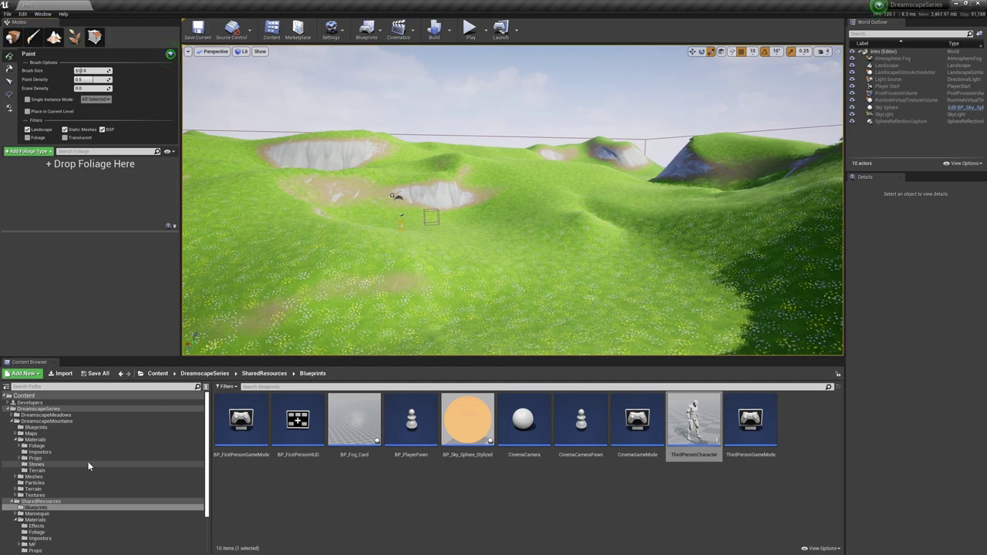
left_click(33, 477)
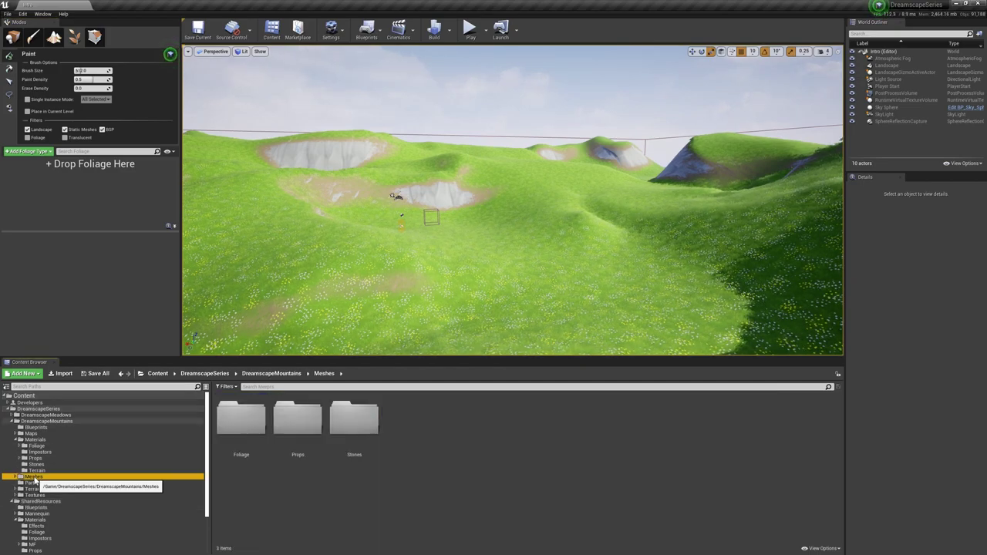
double_click(239, 421)
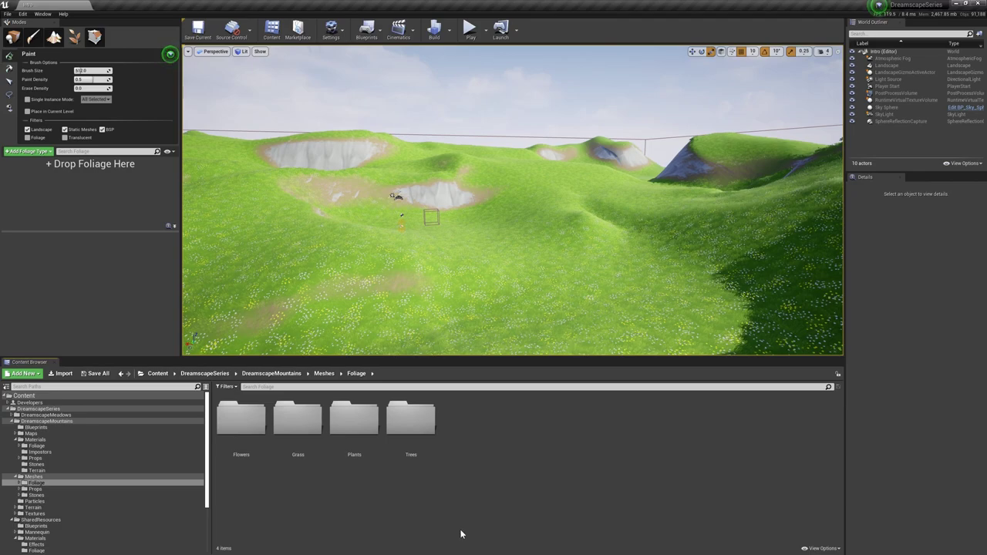
left_click(411, 424)
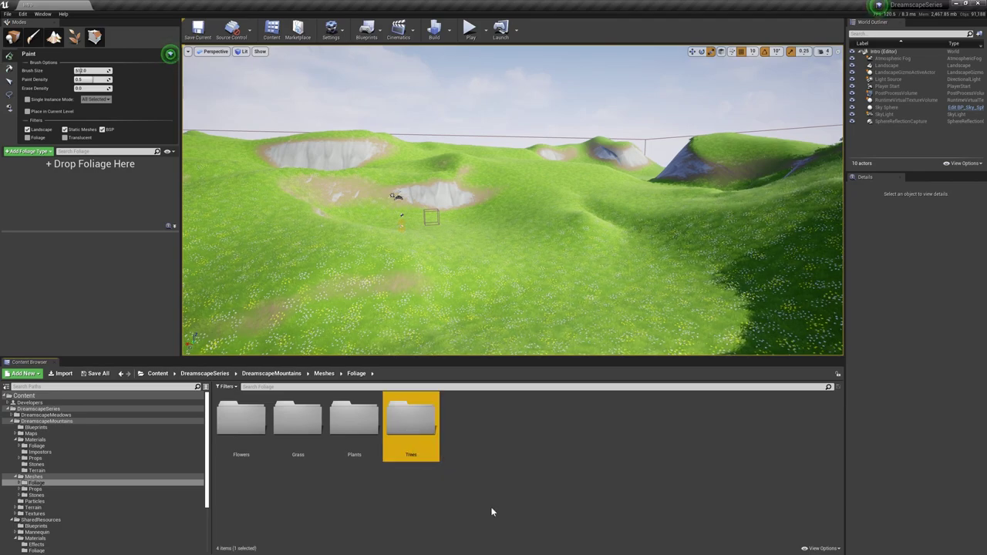
double_click(421, 443)
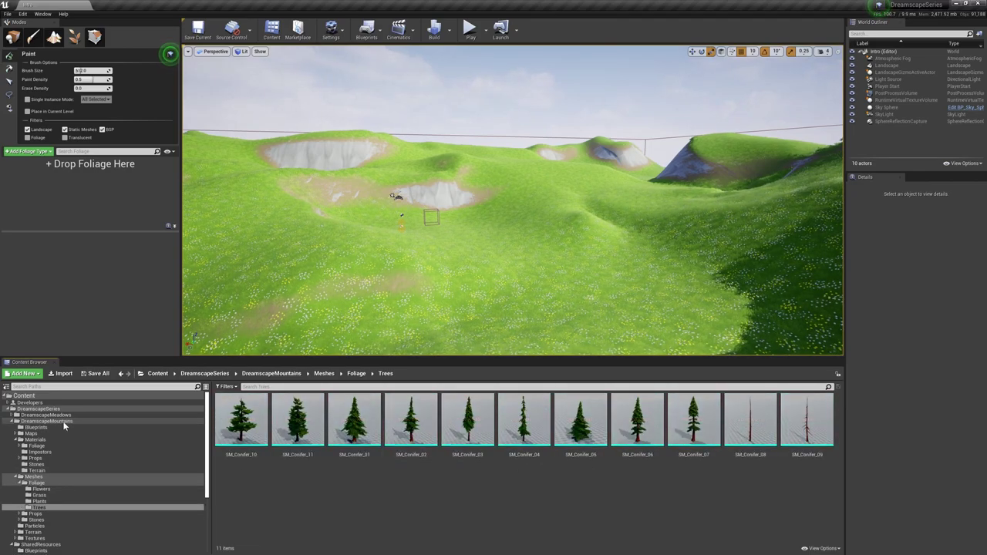
Add SM_TreeBirch_03, SM_TreeBirch_03_Red and SM_TreeBirch_04 from the DreamscapeMeadows tree meshes as foliage types
left_click(85, 416)
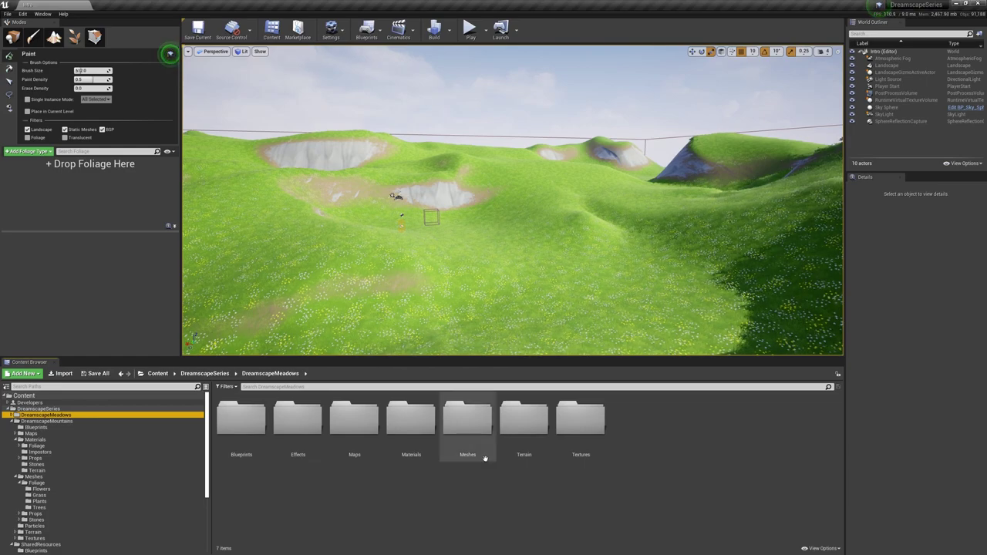
double_click(472, 436)
double_click(468, 420)
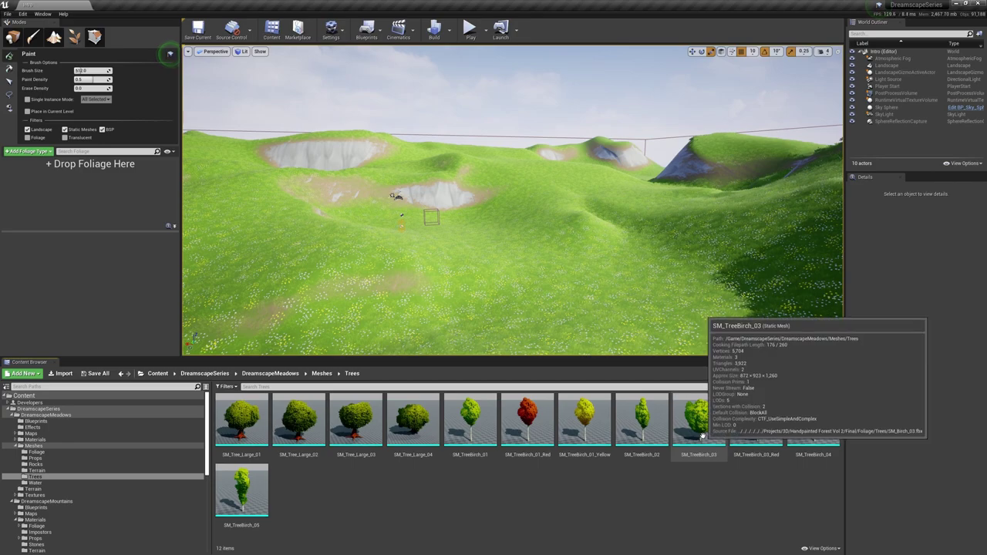
left_click_drag(698, 420, 62, 189)
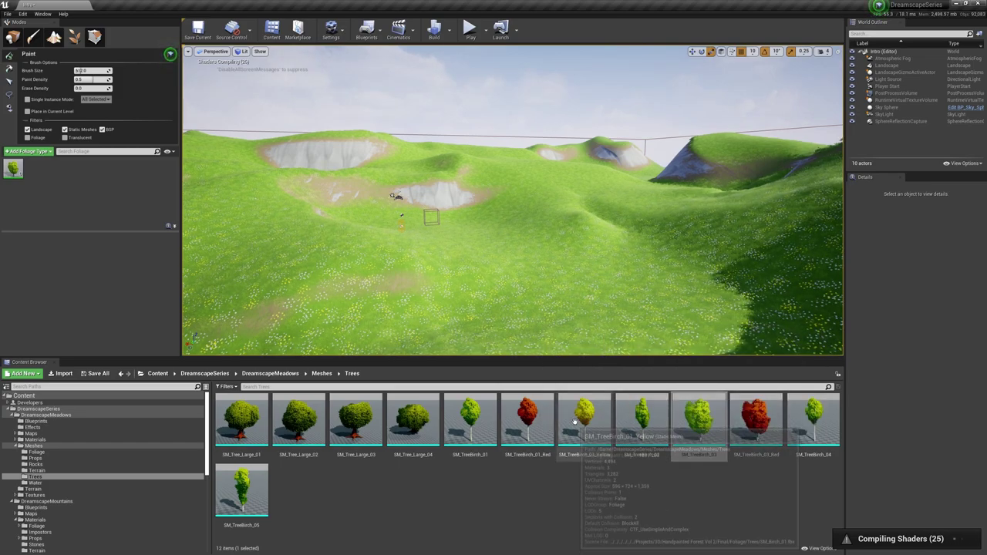
left_click(755, 420)
left_click_drag(755, 420, 116, 231)
left_click_drag(814, 420, 69, 204)
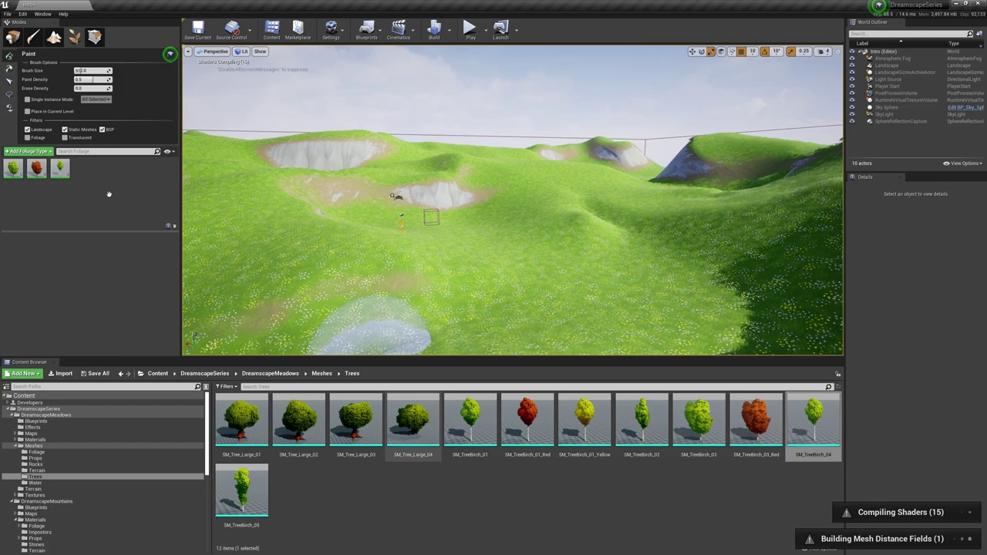
Add SM_Tree_Large_01 and SM_TreeBirch_02 to the foliage types
left_click_drag(241, 420, 110, 191)
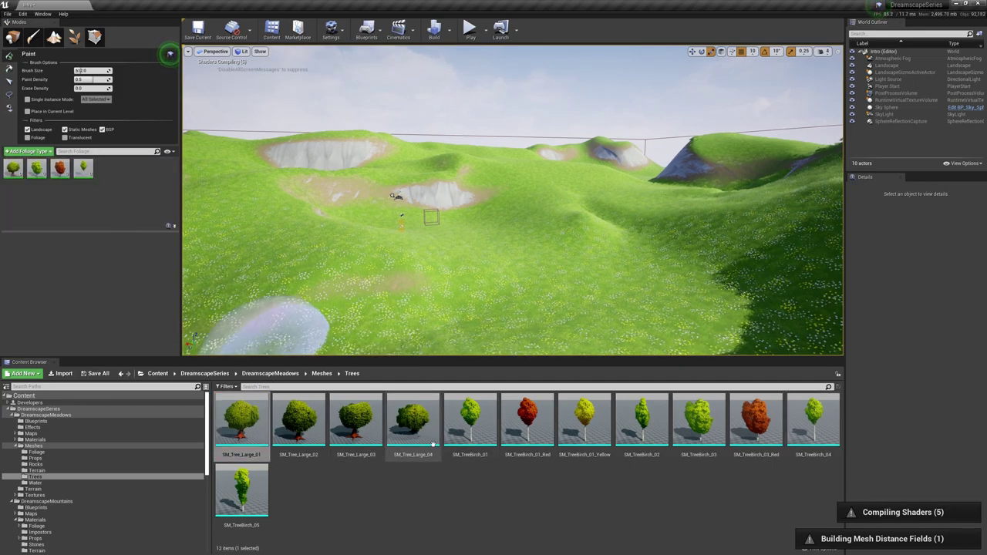
left_click_drag(470, 420, 449, 416)
left_click_drag(637, 424, 126, 203)
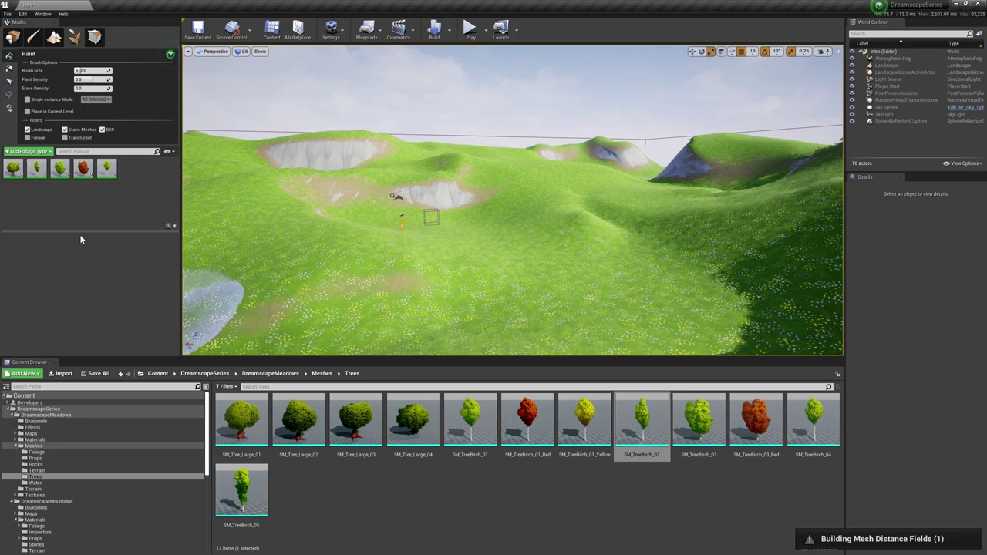
Add the stones SM_Stone_Small_03 through SM_Stone_Small_07 from the DreamscapeMeadows rock meshes as foliage types
left_click(44, 465)
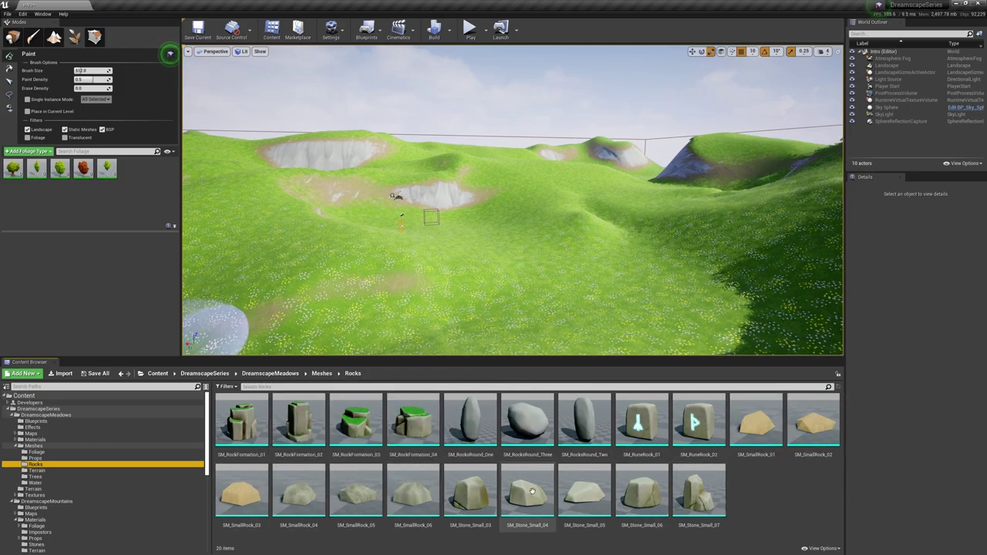
left_click(471, 494)
left_click(699, 494, "shift")
left_click_drag(661, 512, 106, 202)
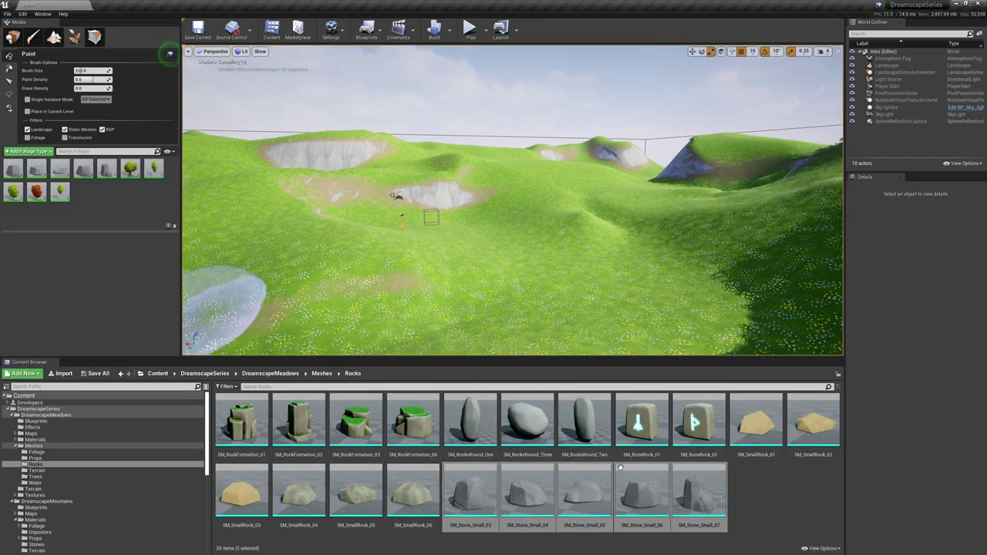
left_click(771, 499)
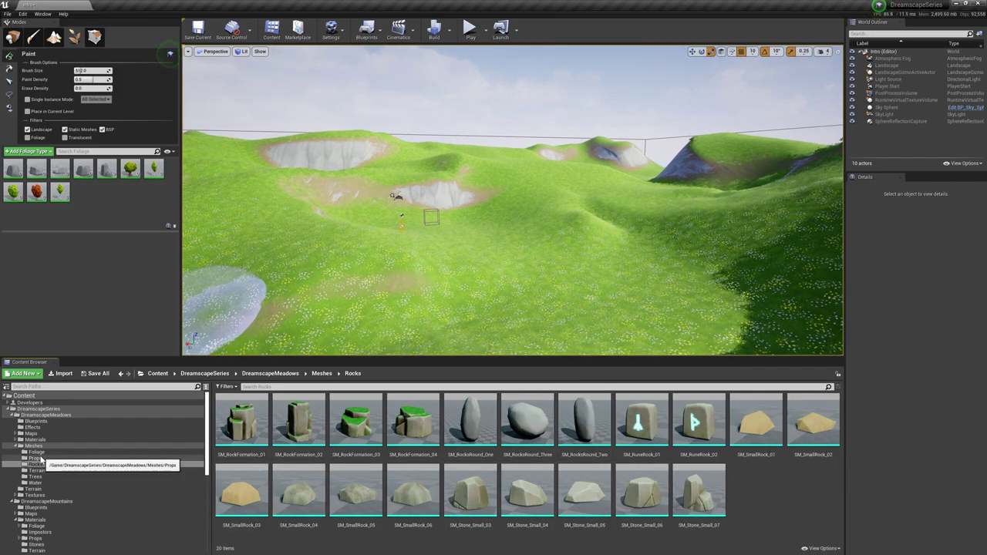
Add the mushrooms SM_Mushroom_01 through SM_Mushroom_06 from the DreamscapeMeadows foliage meshes as foliage types
left_click(35, 452)
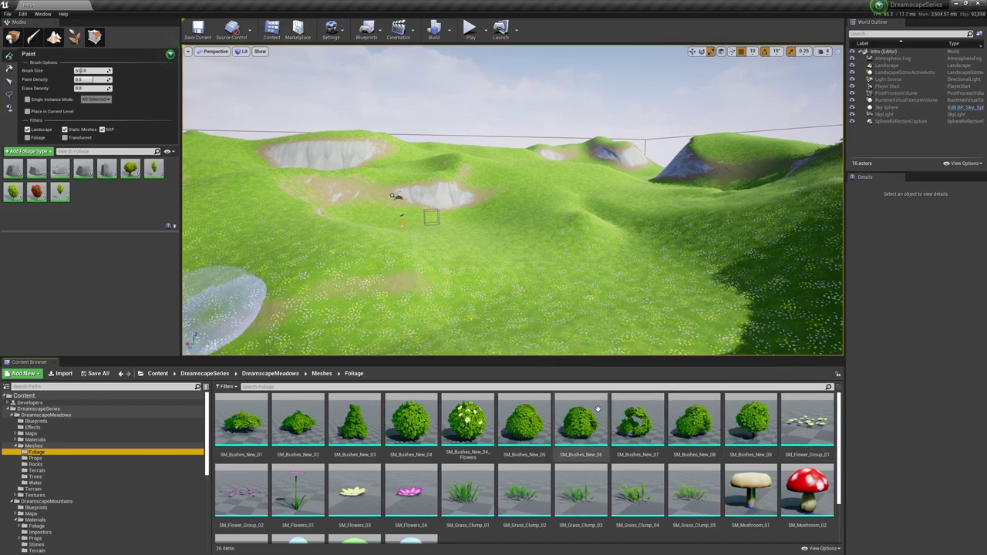
scroll(598, 416, "down", 1)
left_click(750, 432)
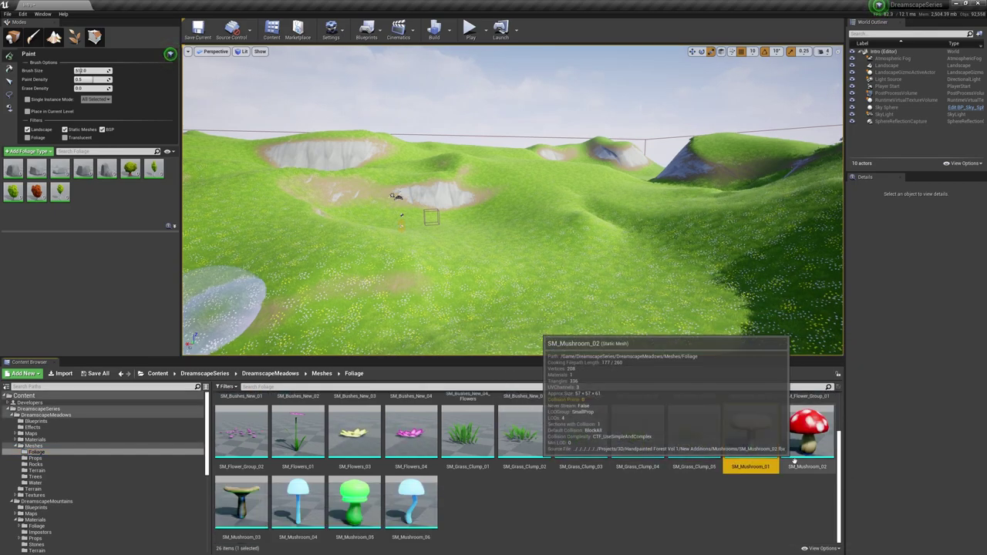
left_click(411, 502, "shift")
left_click_drag(411, 501, 93, 200)
left_click(297, 431)
scroll(262, 463, "up", 1)
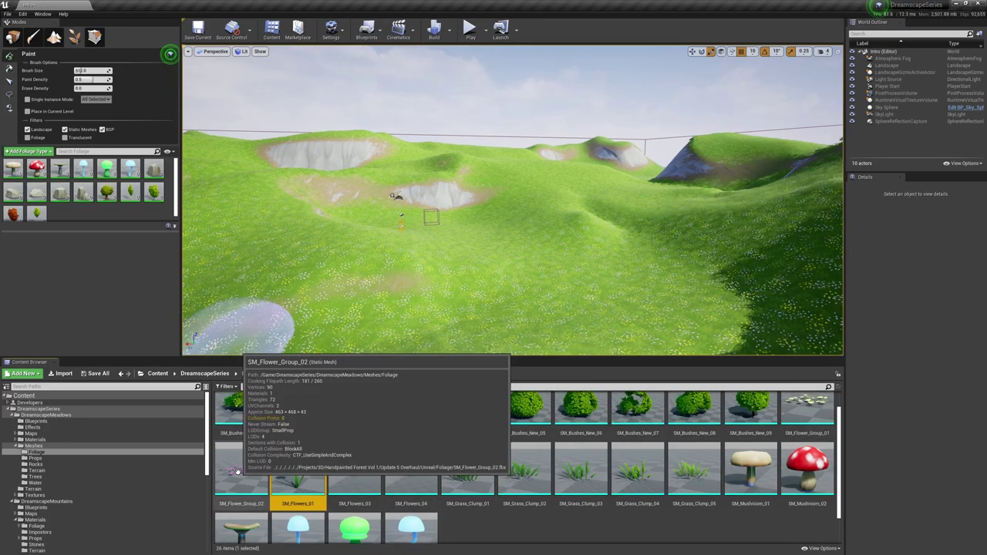
Add the bushes SM_Bushes_New_09 and SM_Bushes_New_08 to the foliage types
scroll(239, 473, "up", 1)
key("w")
mouse_move(630, 216)
right_mouse_down()
mouse_move(578, 218)
mouse_move(563, 232)
mouse_move(578, 309)
right_mouse_up()
key("w")
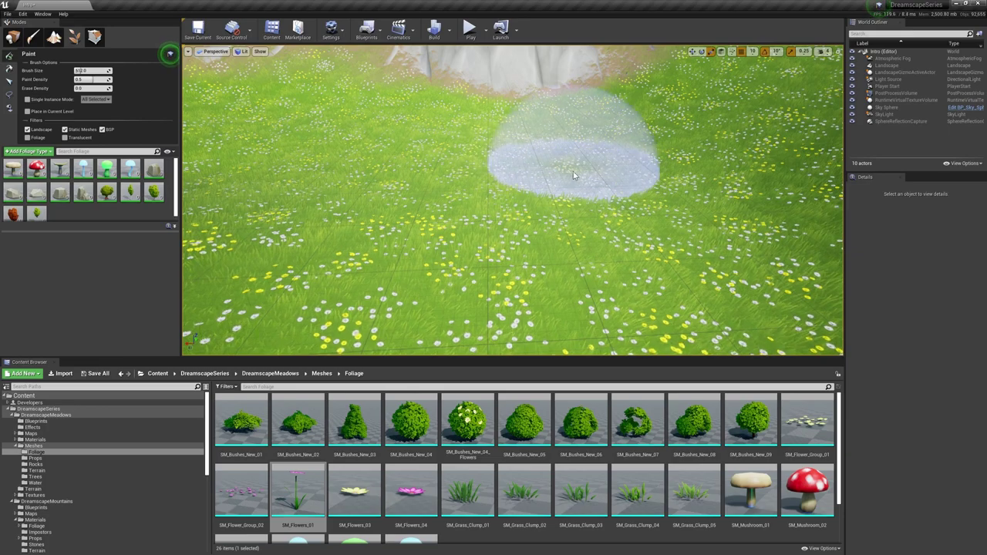
left_click_drag(751, 420, 114, 214)
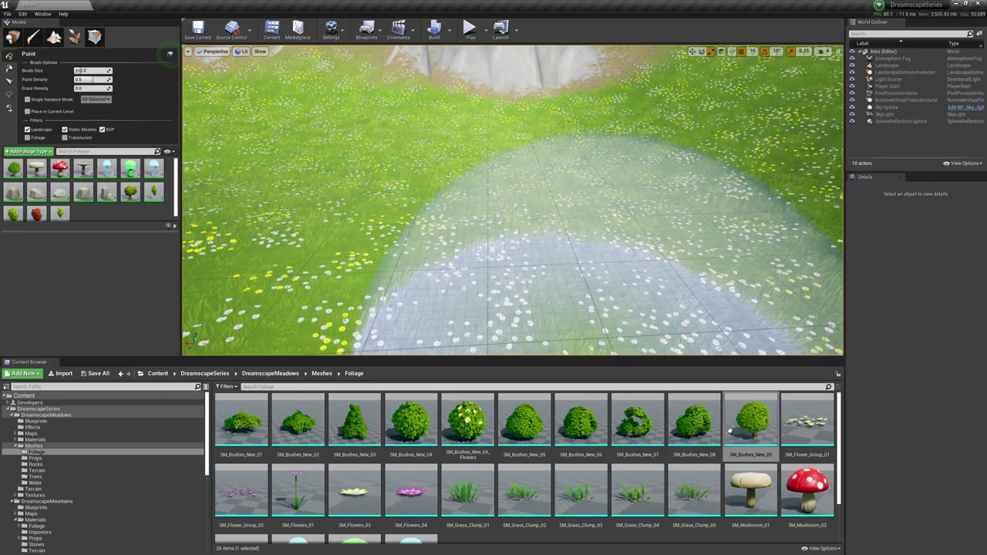
left_click_drag(699, 428, 104, 223)
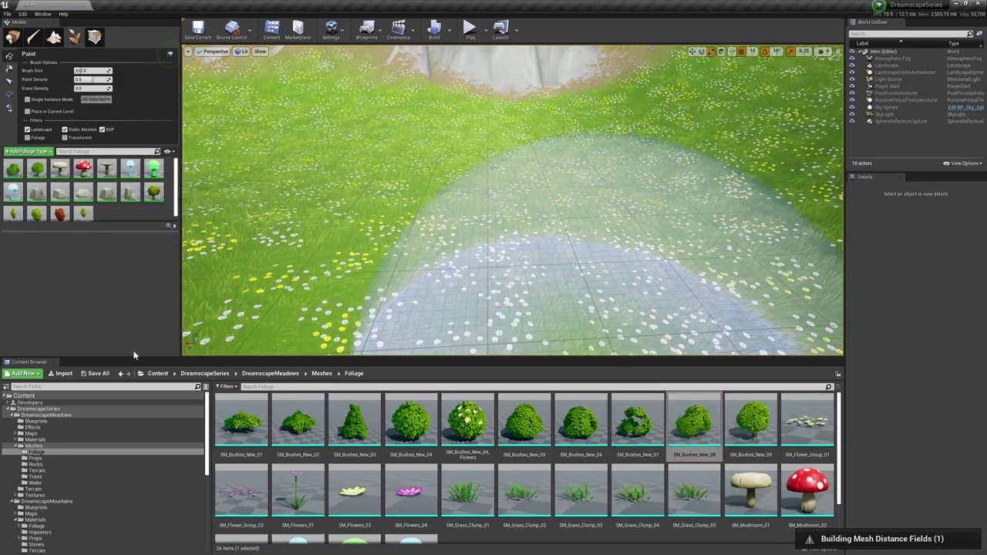
Add the flowers SM_FlowerSingle_03 and SM_FlowerSingle_02 from the DreamscapeMountains foliage meshes as foliage types
left_click(35, 476)
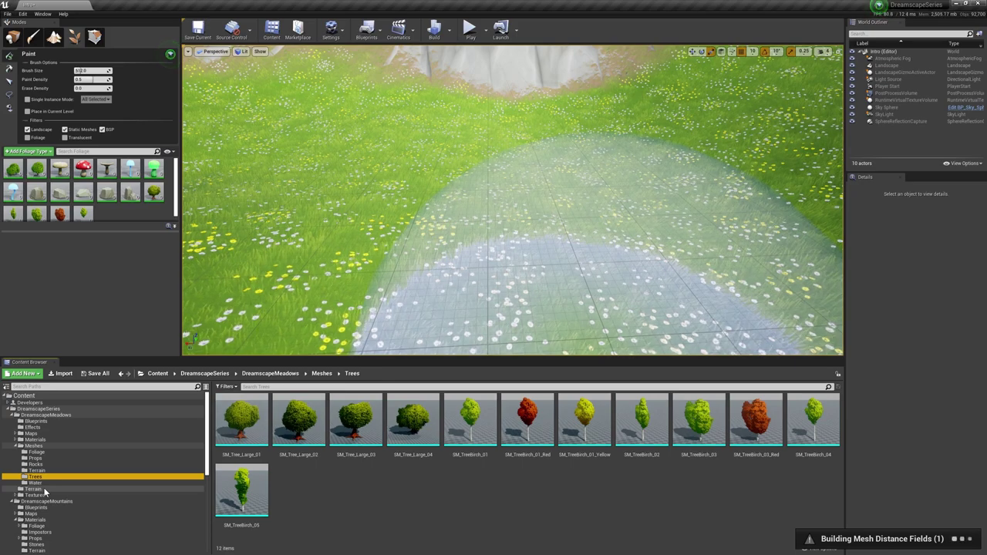
scroll(52, 511, "down", 3)
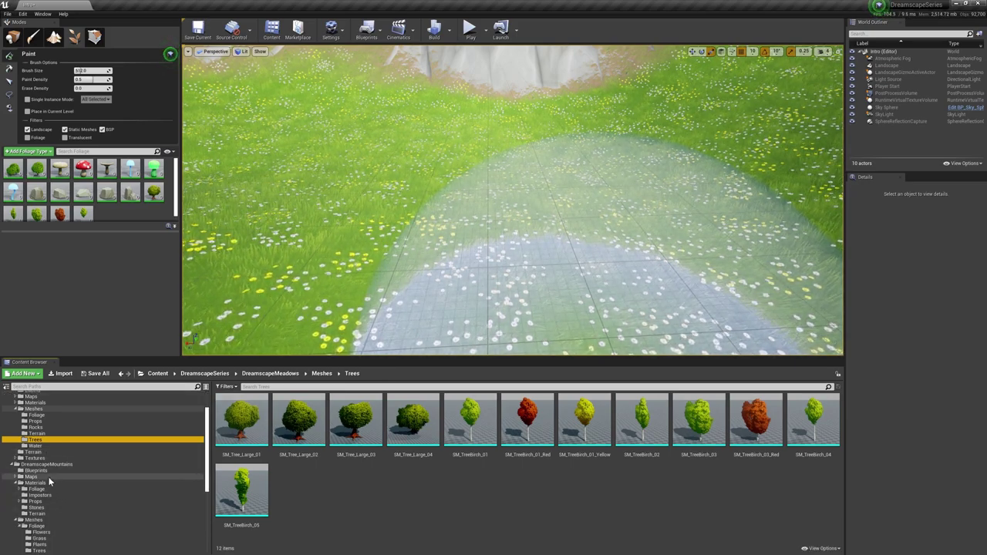
scroll(78, 501, "down", 2)
left_click(46, 500)
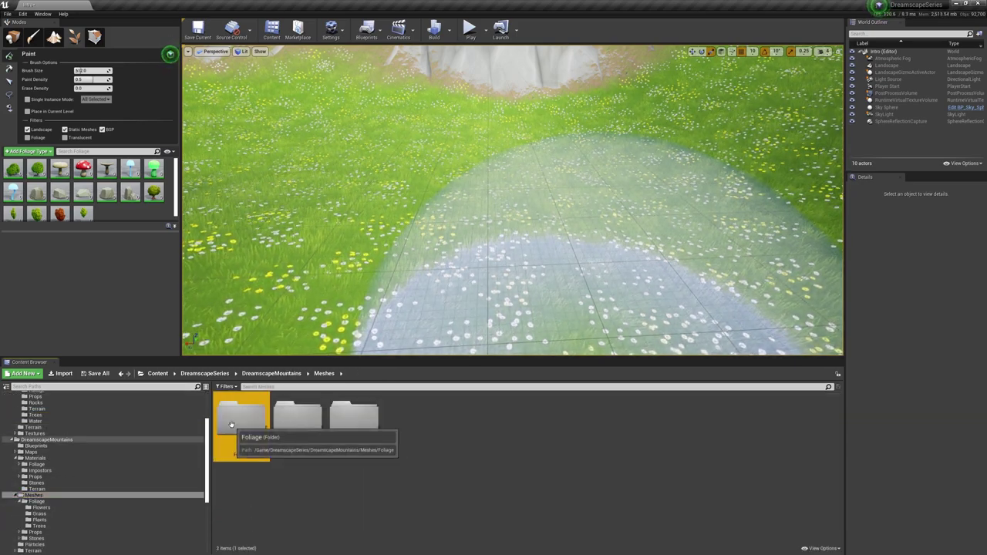
double_click(241, 453)
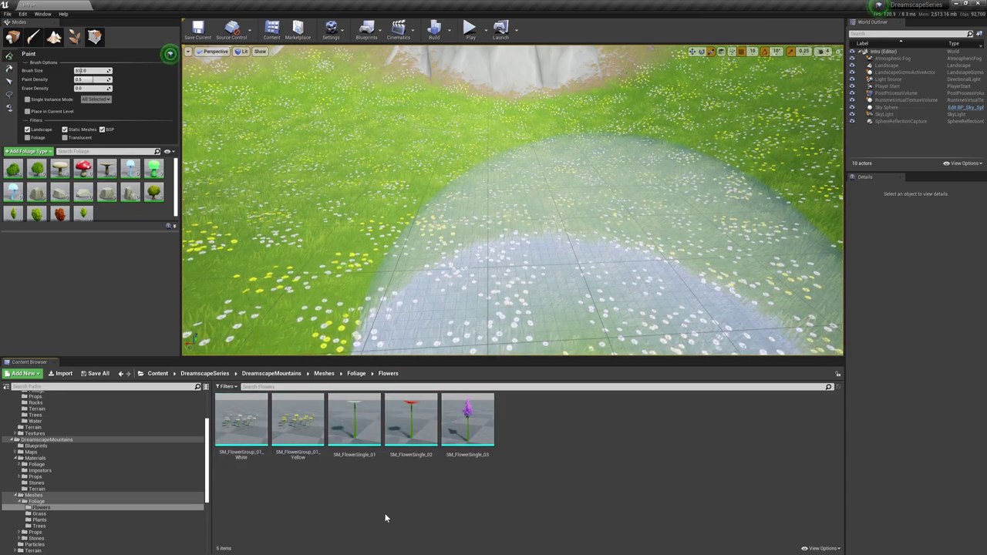
left_click_drag(471, 455, 131, 227)
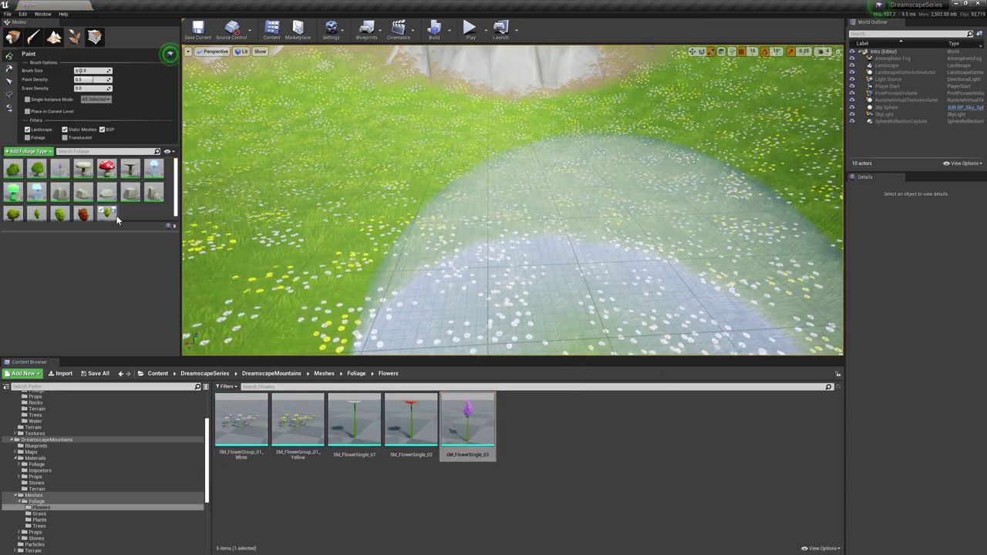
left_click_drag(408, 417, 85, 193)
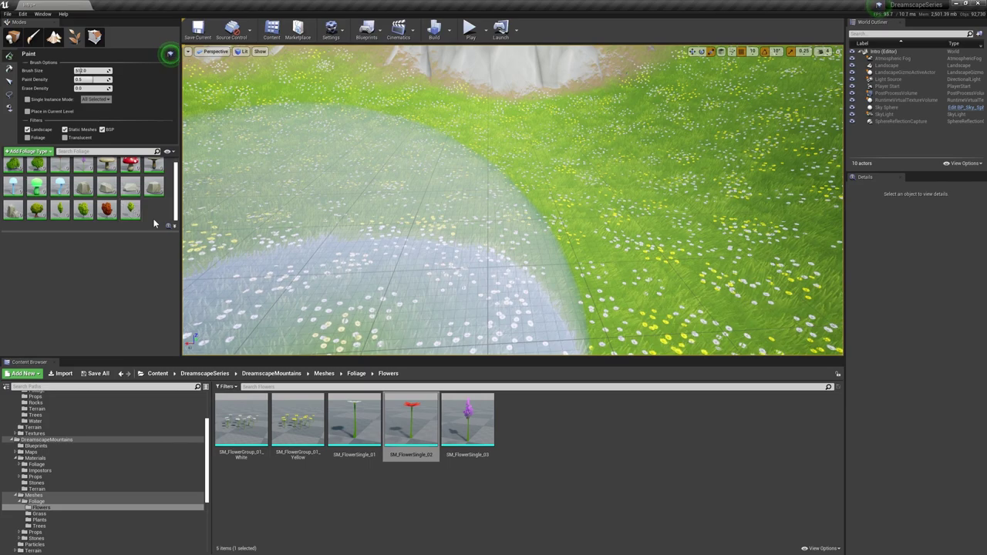
Add SM_Fern_01, SM_Fern_02 and SM_Fern_03 from the DreamscapeMountains plant meshes as foliage types
left_click(48, 514)
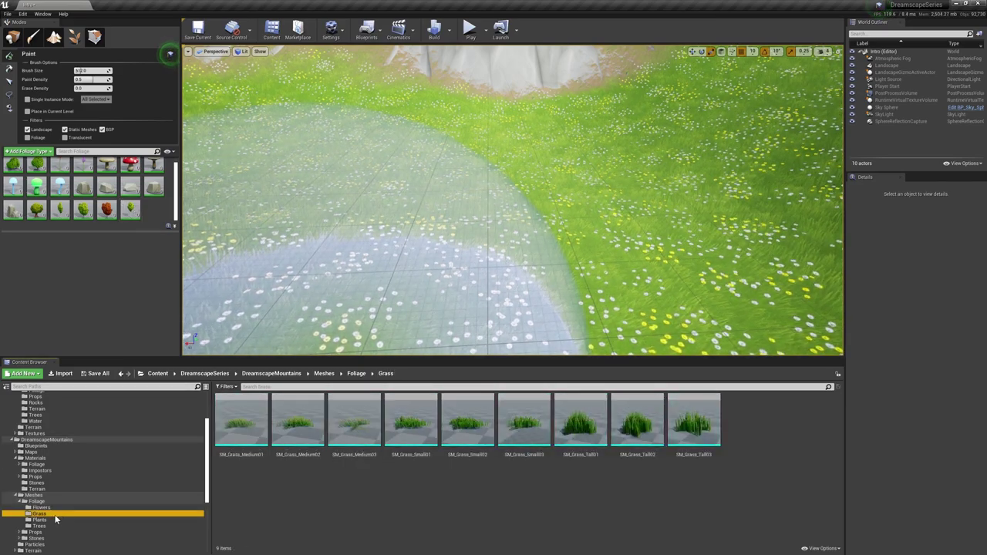
left_click(54, 521)
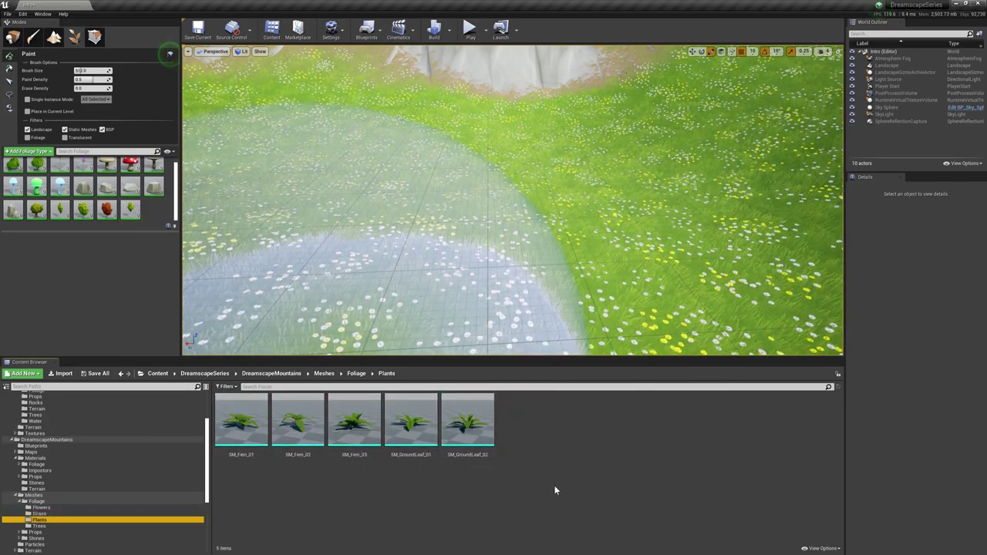
left_click(241, 423)
left_click(298, 422, "ctrl")
left_click(354, 423, "ctrl")
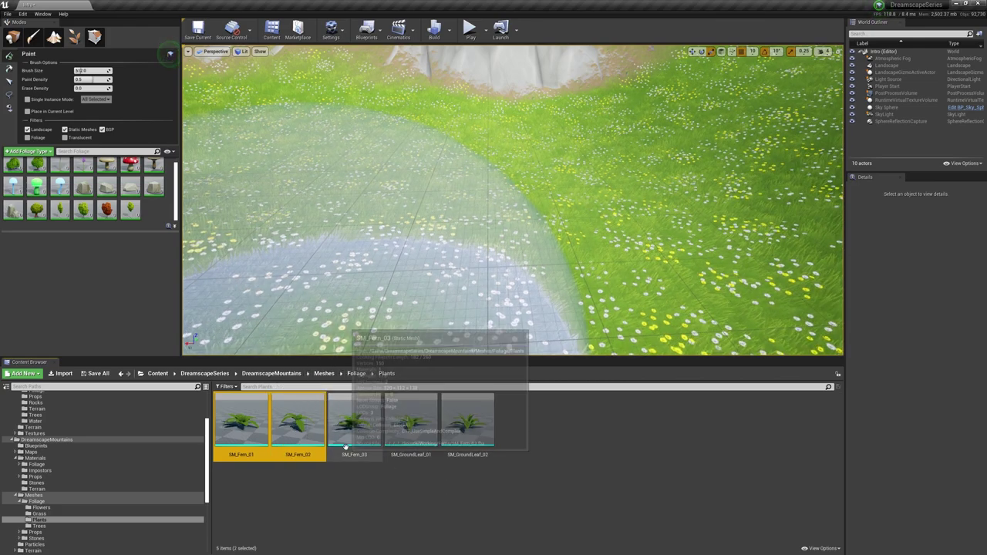
left_click_drag(354, 422, 156, 210)
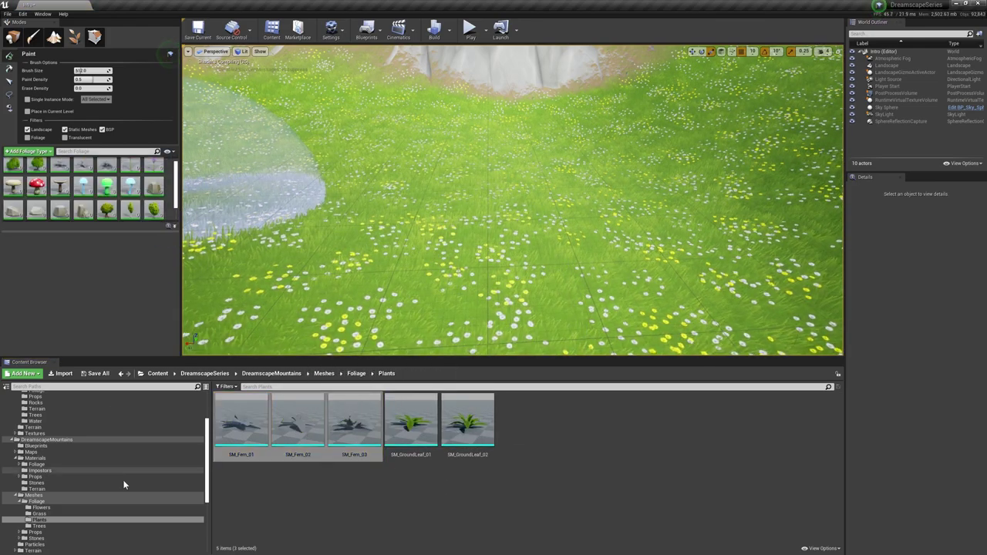
Open the DreamscapeMountains tree meshes folder
left_click(63, 527)
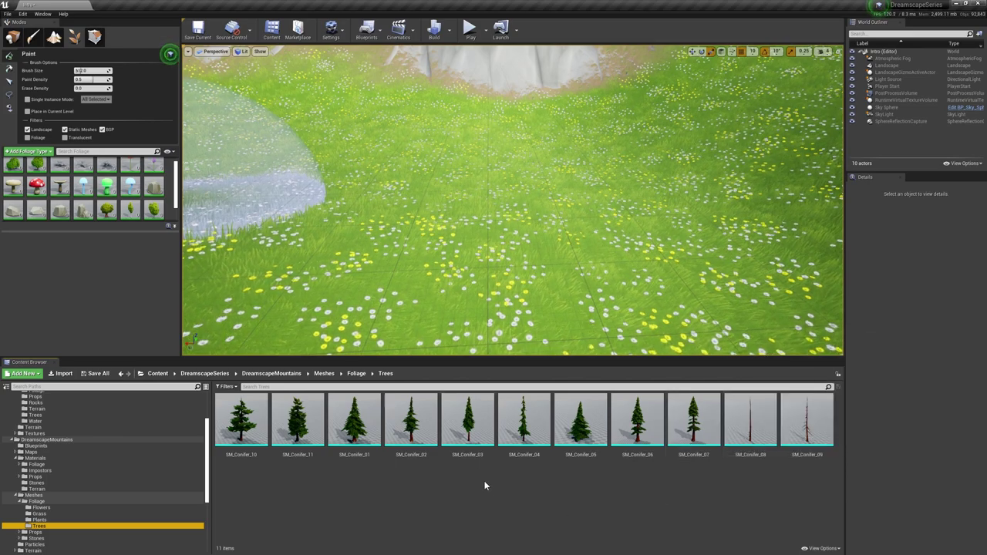
left_click(467, 420)
left_click(411, 420, "ctrl")
left_click(354, 420, "ctrl")
left_click(571, 426, "ctrl")
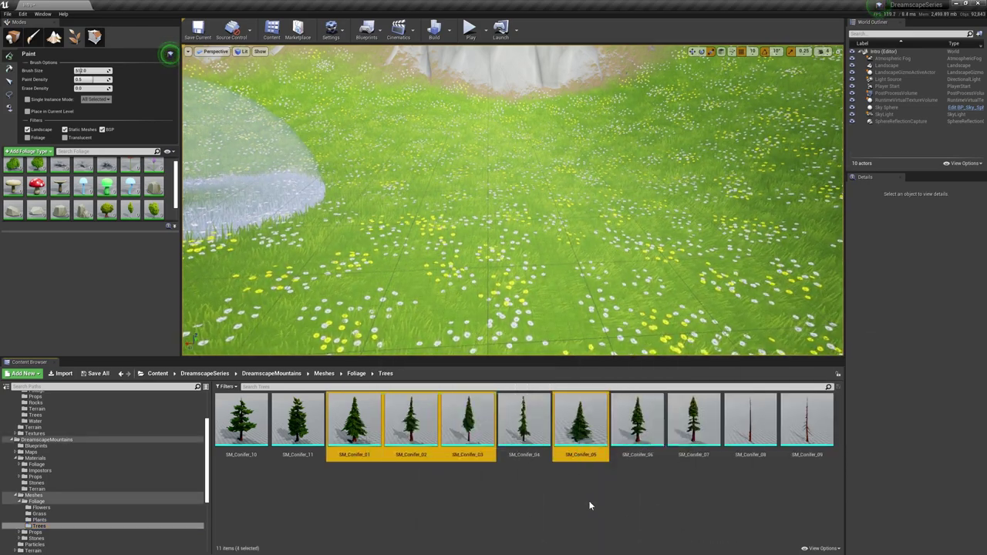
Add the conifers SM_Conifer_10, SM_Conifer_11 and SM_Conifer_05 to the foliage types
left_click(298, 420)
left_click(241, 420, "ctrl")
left_click_drag(298, 424, 94, 216)
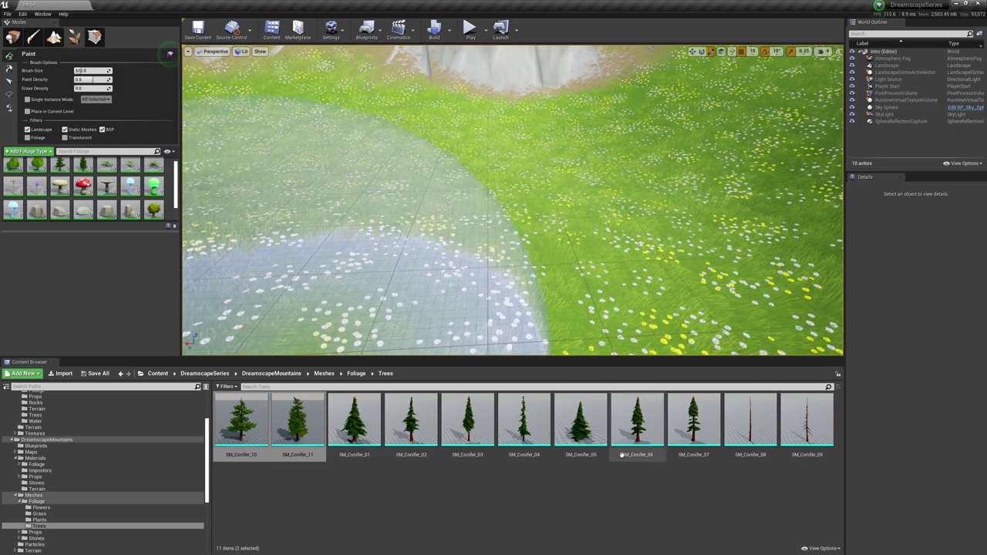
left_click_drag(580, 423, 133, 265)
scroll(70, 491, "down", 2)
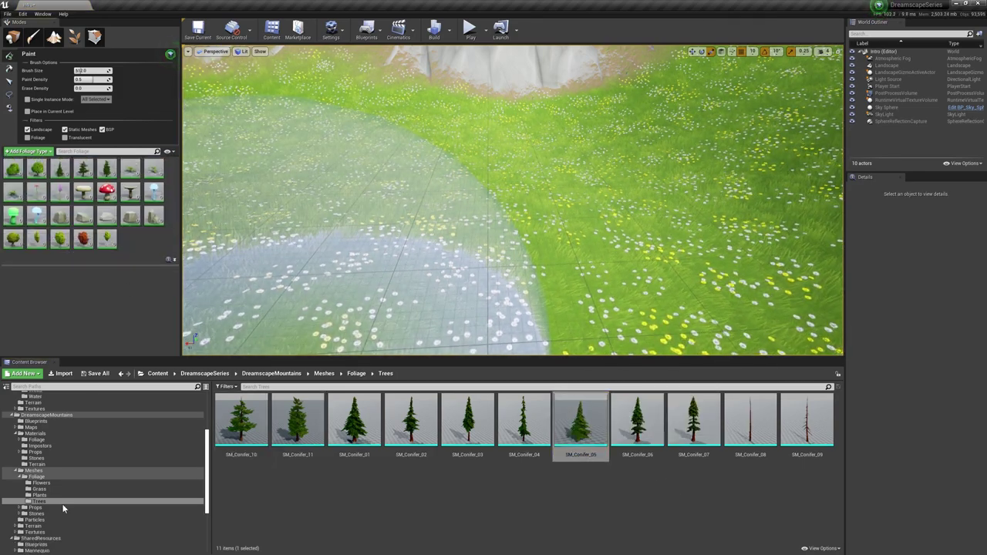
Add SM_Rock_10, SM_Rock_13, SM_Rock_05, SM_SmallRock_01 and SM_SmallRock_02 from the DreamscapeMountains rock meshes as foliage types
left_click(59, 508)
left_click(63, 514)
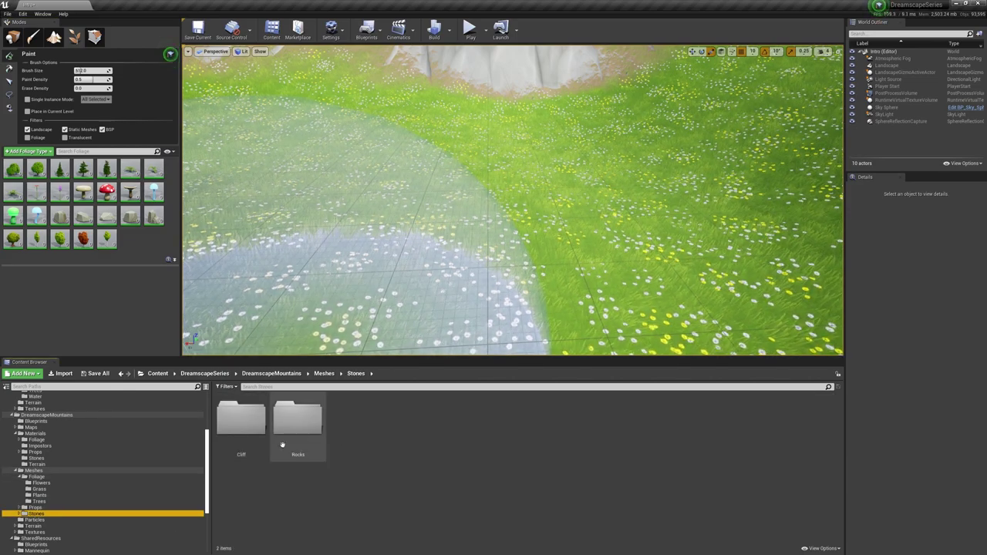
double_click(283, 445)
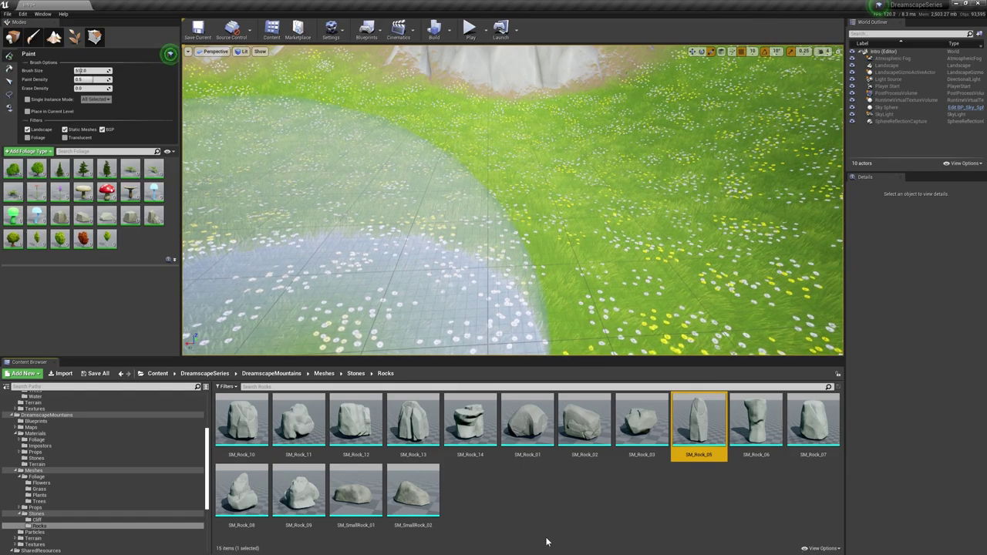
left_click(415, 506, "ctrl")
left_click(318, 503, "ctrl")
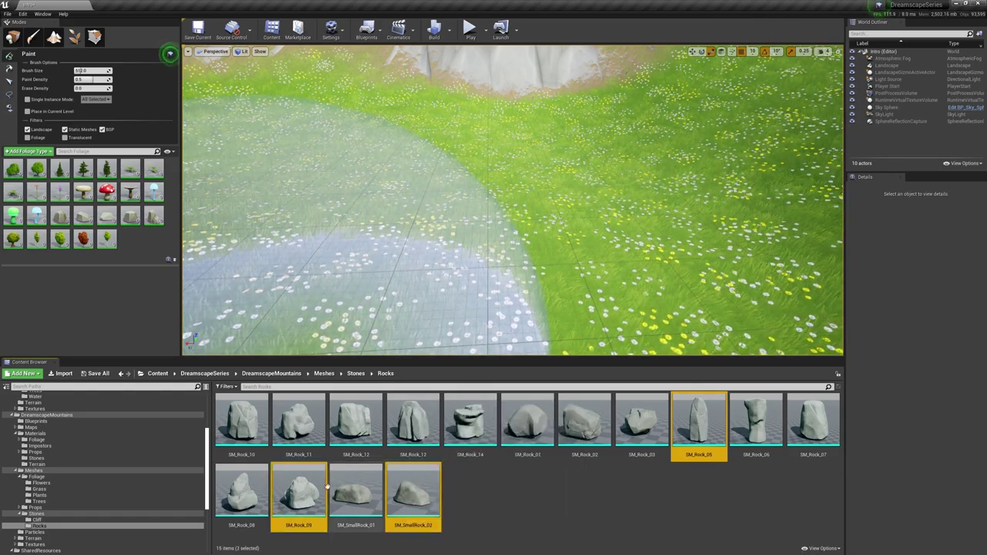
left_click(309, 494, "ctrl")
left_click(355, 494, "ctrl")
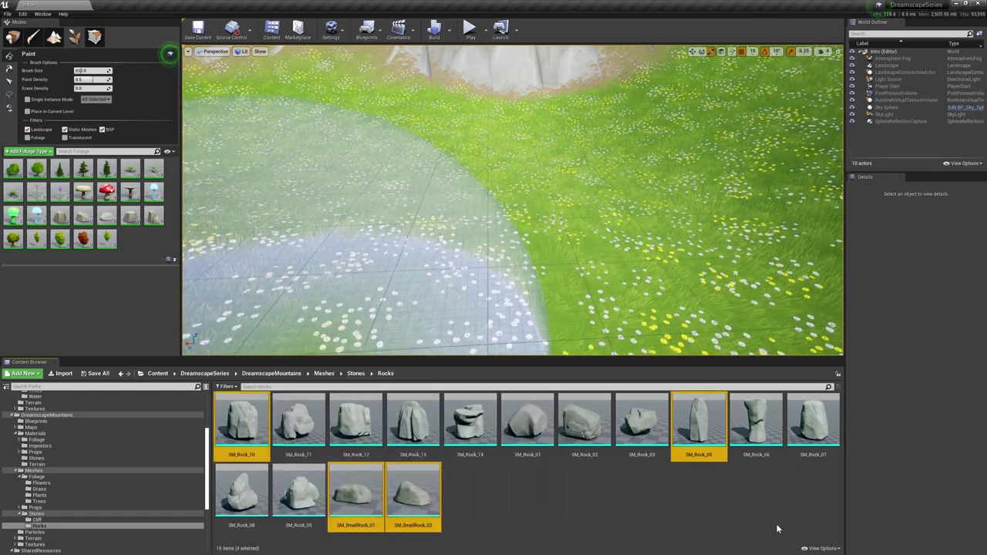
left_click(416, 432, "ctrl")
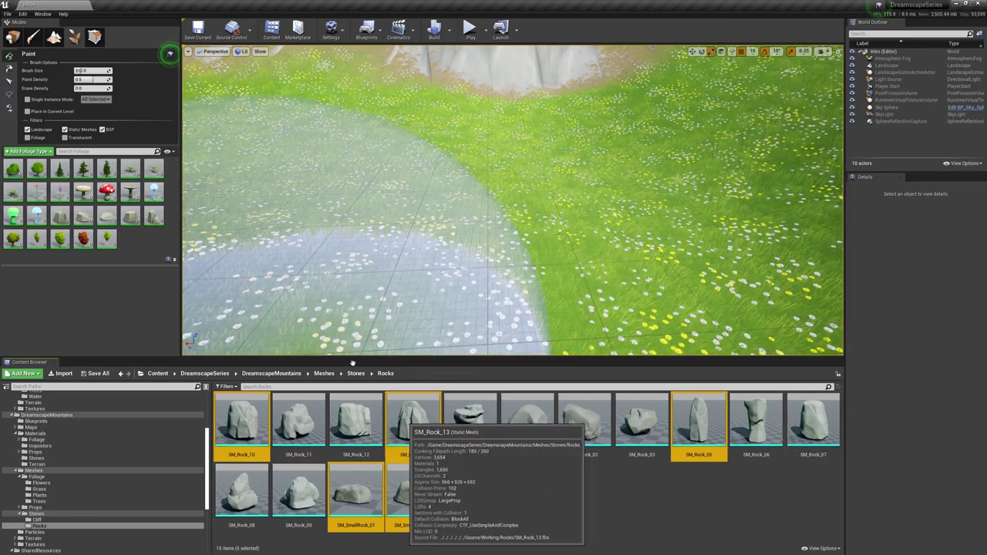
left_click_drag(417, 432, 170, 264)
scroll(158, 255, "down", 1)
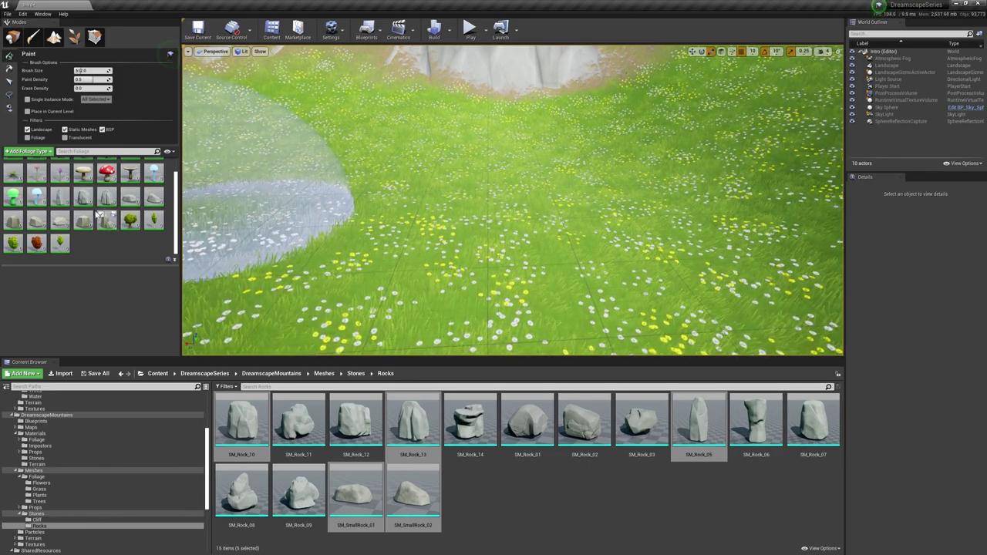
scroll(58, 216, "up", 2)
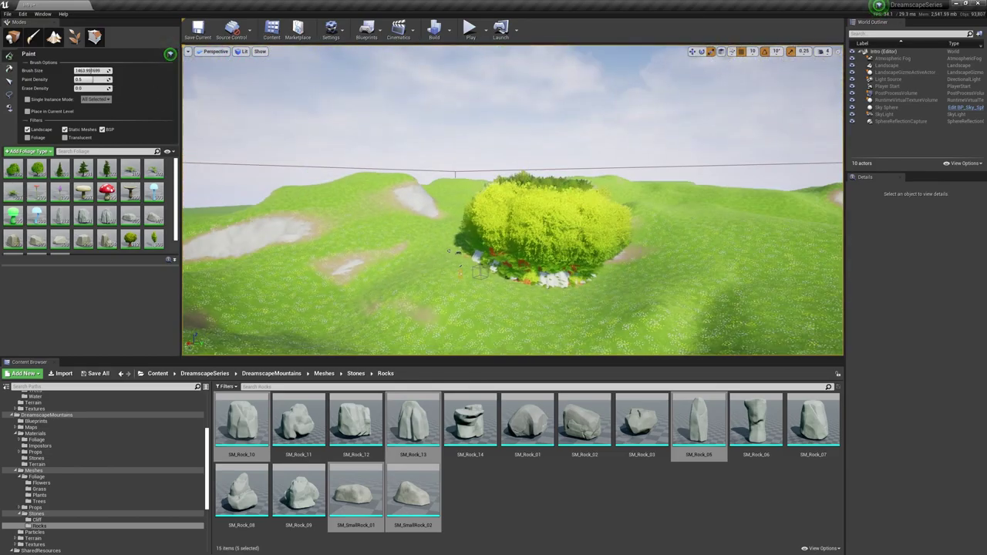
Inspect the dense test clump painted with all foliage types and undo it
right_click_drag(512, 231, 385, 250)
mouse_move(482, 210)
right_mouse_down()
mouse_move(589, 214)
mouse_move(593, 177)
mouse_move(656, 166)
mouse_move(594, 173)
right_mouse_up()
key("ctrl+z")
Set the paint density to 0.01 and the brush size to about 4220, and try painting all foliage types at once
mouse_move(308, 154)
right_mouse_down()
mouse_move(401, 177)
mouse_move(347, 154)
right_mouse_up()
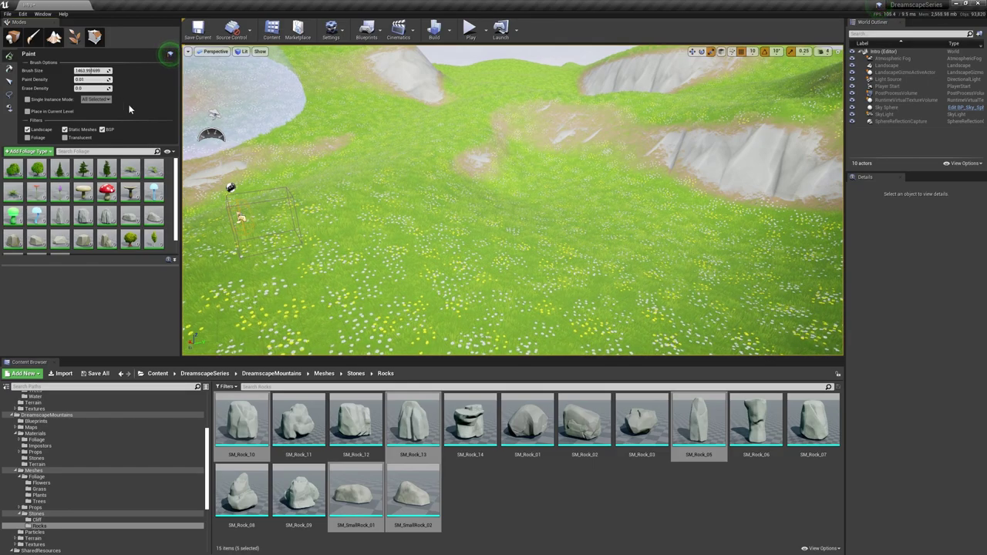
left_click_drag(91, 71, 100, 71)
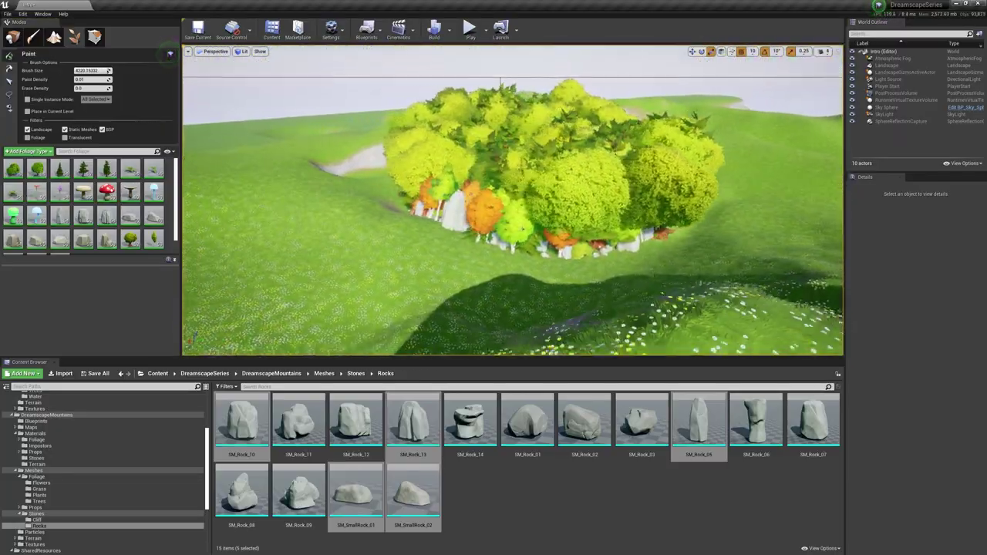
right_click_drag(522, 229, 517, 324)
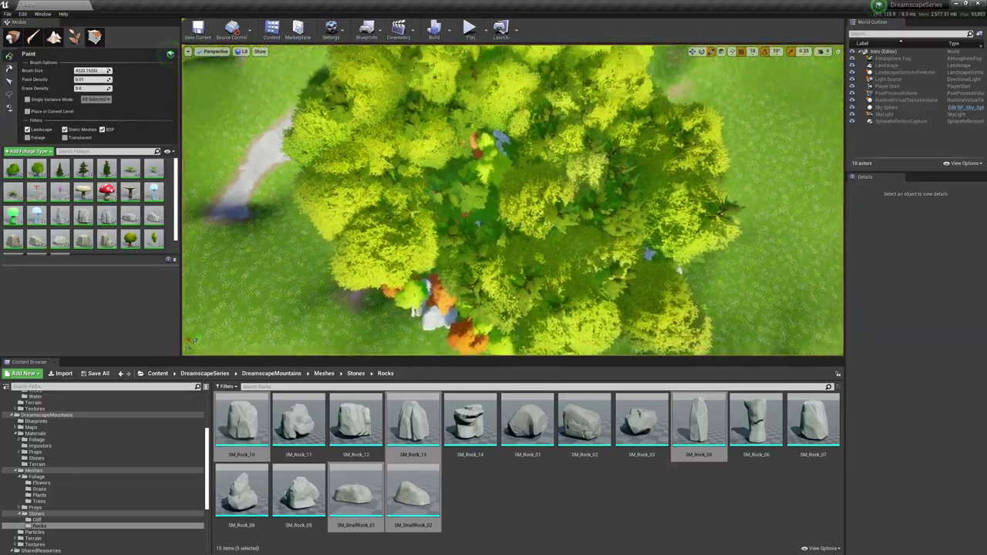
key("ctrl+z")
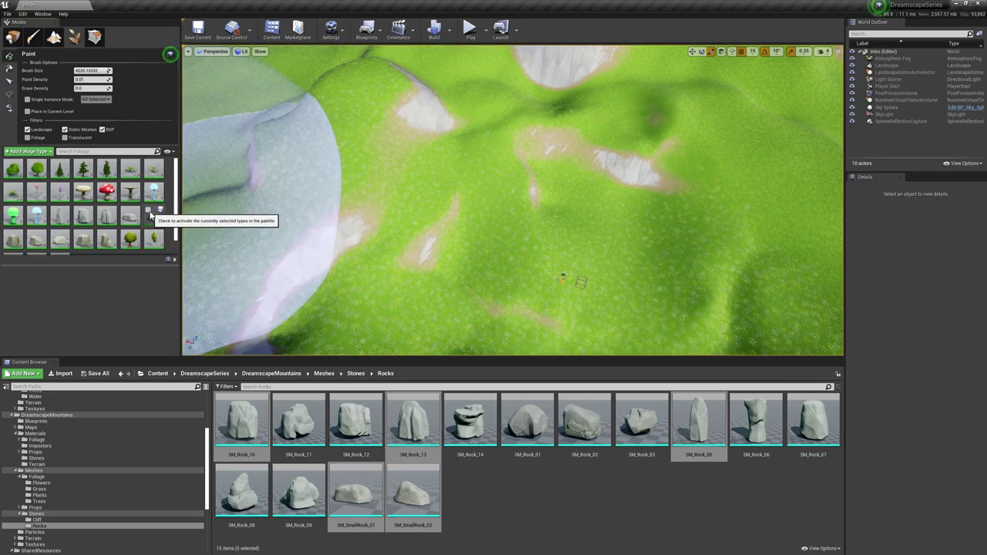
Widen the foliage palette to show every foliage type and deactivate them all for painting
left_click(149, 215)
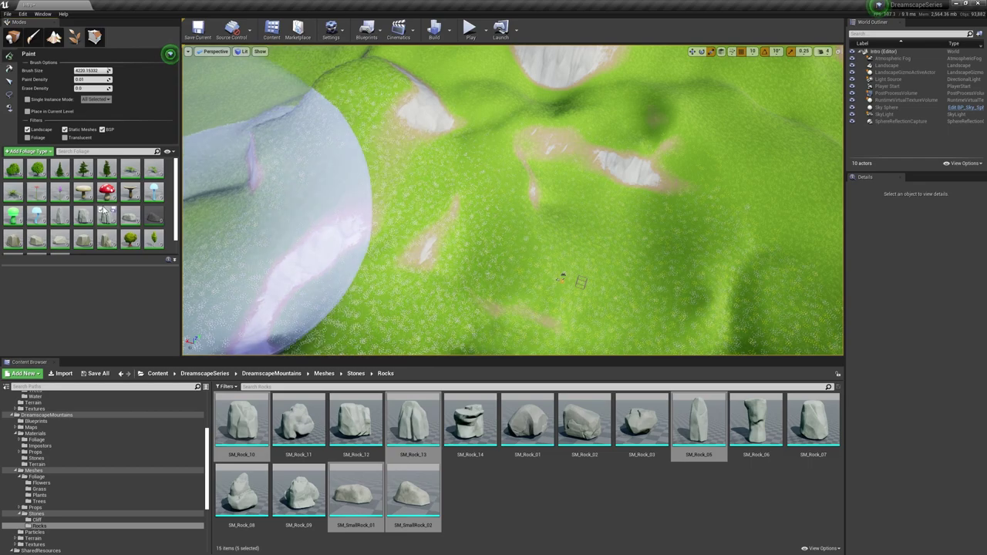
left_click(14, 176)
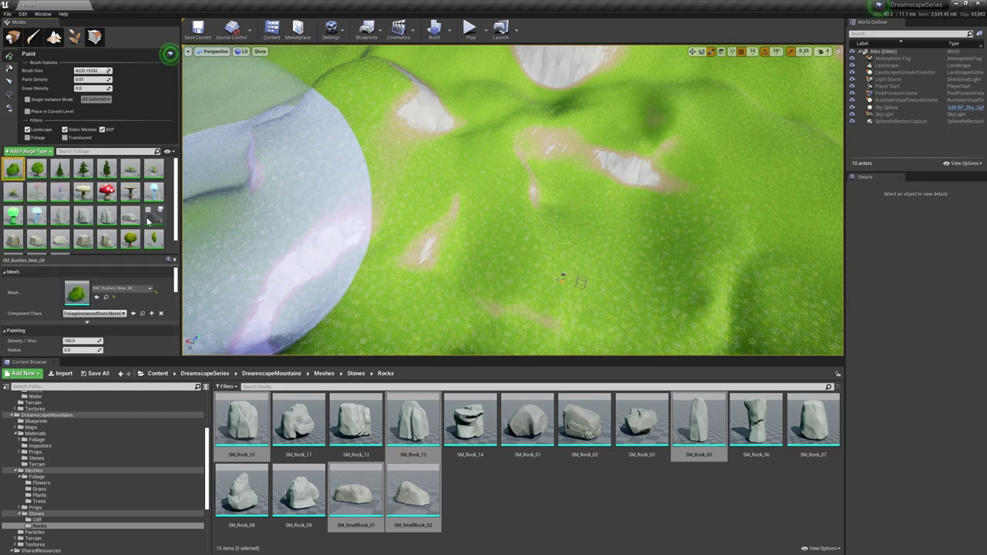
left_click(155, 241, "shift")
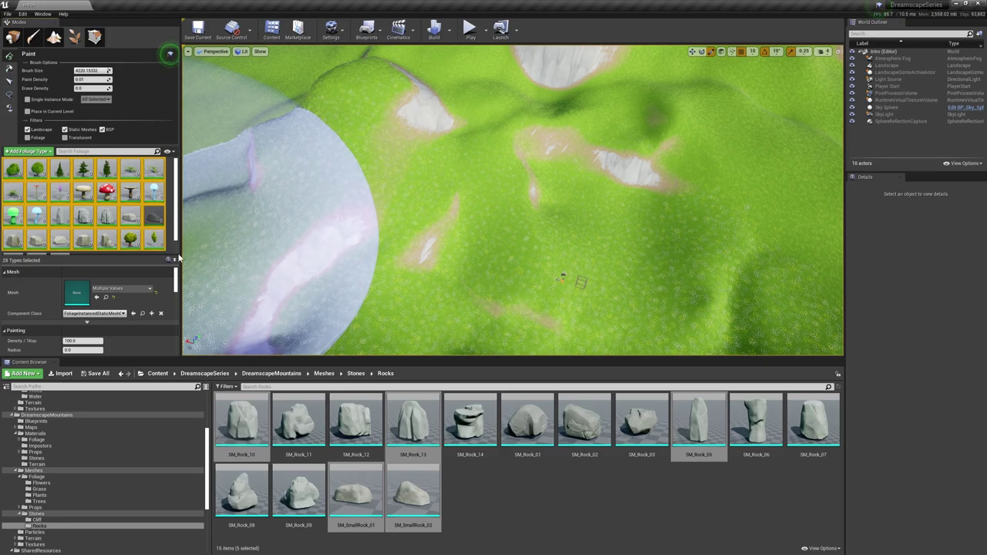
left_click_drag(181, 253, 235, 256)
left_click(14, 161)
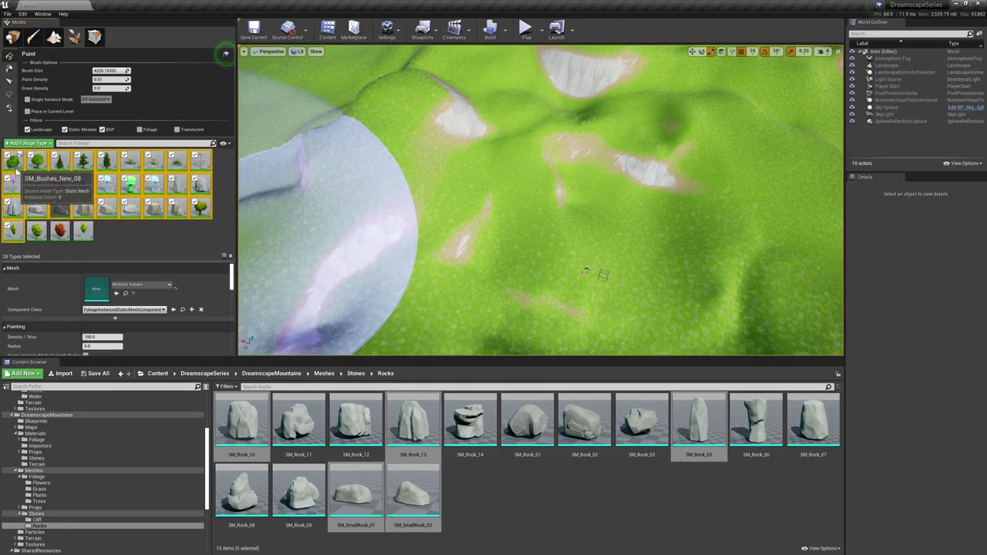
left_click(75, 228, "shift")
left_click(7, 156)
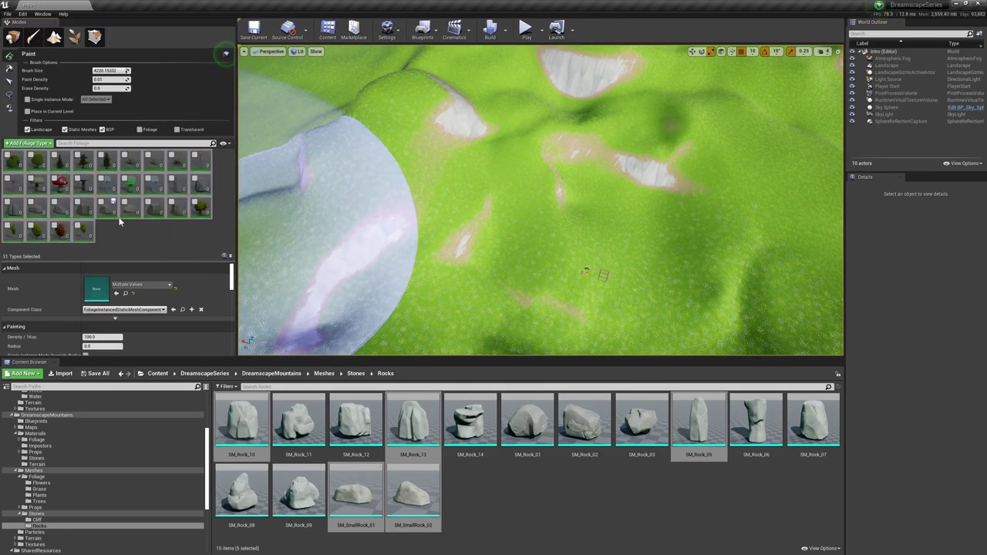
Activate the birch SM_TreeBirch_03 for painting and try a test patch of it on the meadow
right_click_drag(516, 178, 516, 206)
key("w")
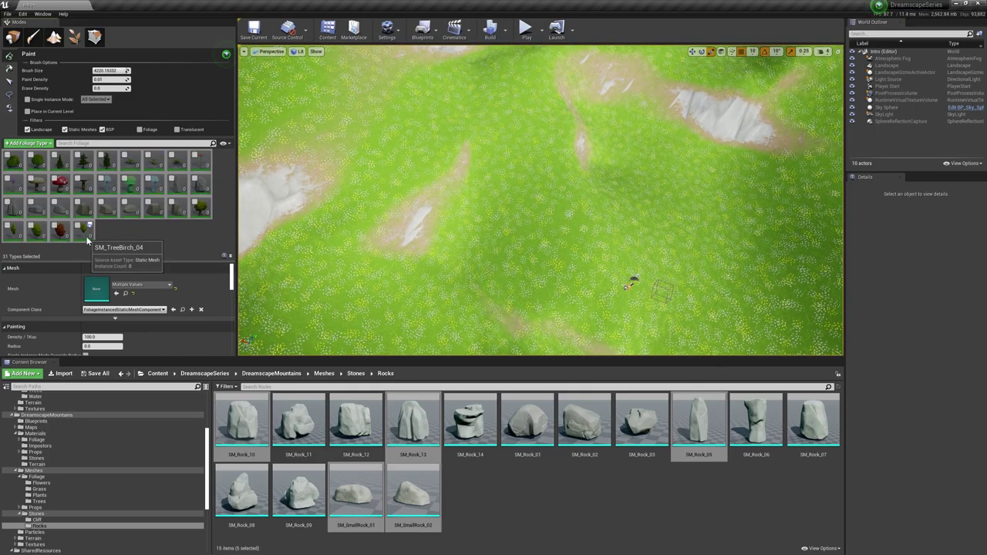
left_click(33, 234)
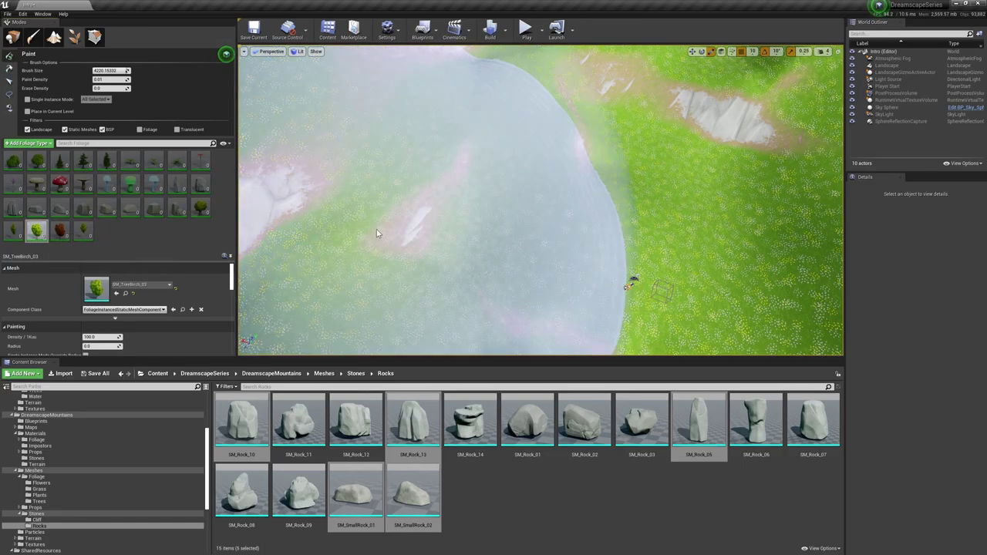
left_click(500, 166)
right_click_drag(525, 175, 524, 193)
key("w")
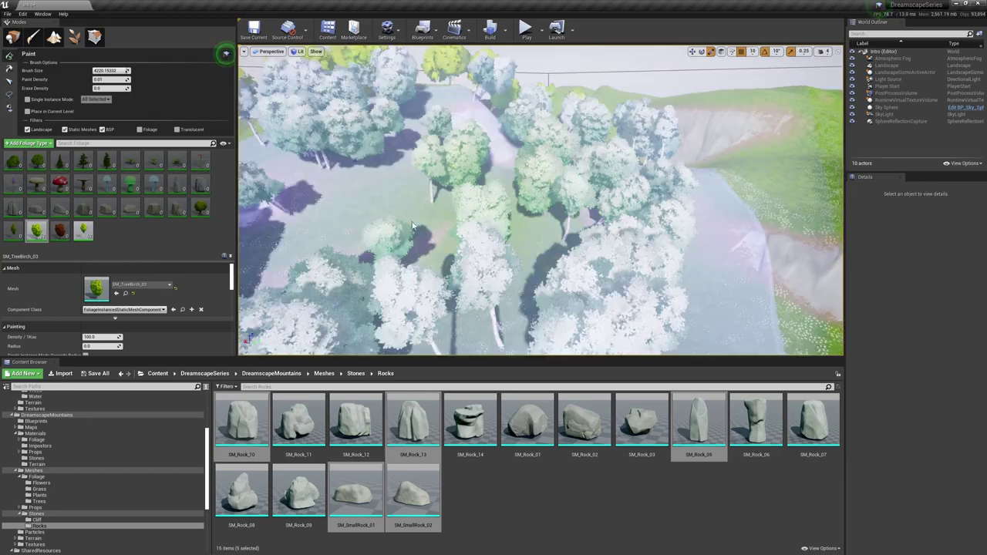
key("ctrl+z")
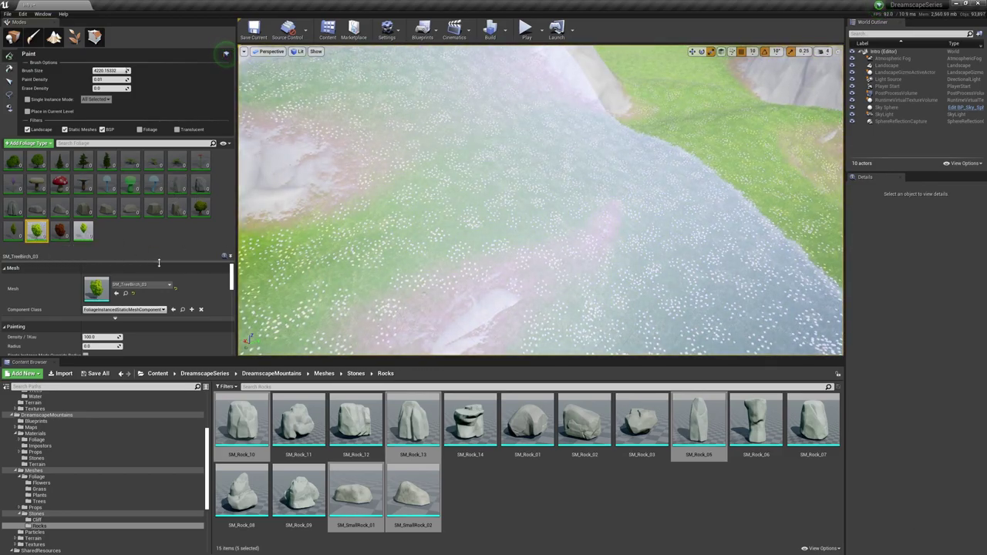
Enlarge the foliage details area and bring up the painting and placement settings of SM_TreeBirch_03
left_click_drag(164, 262, 175, 209)
scroll(77, 181, "down", 3)
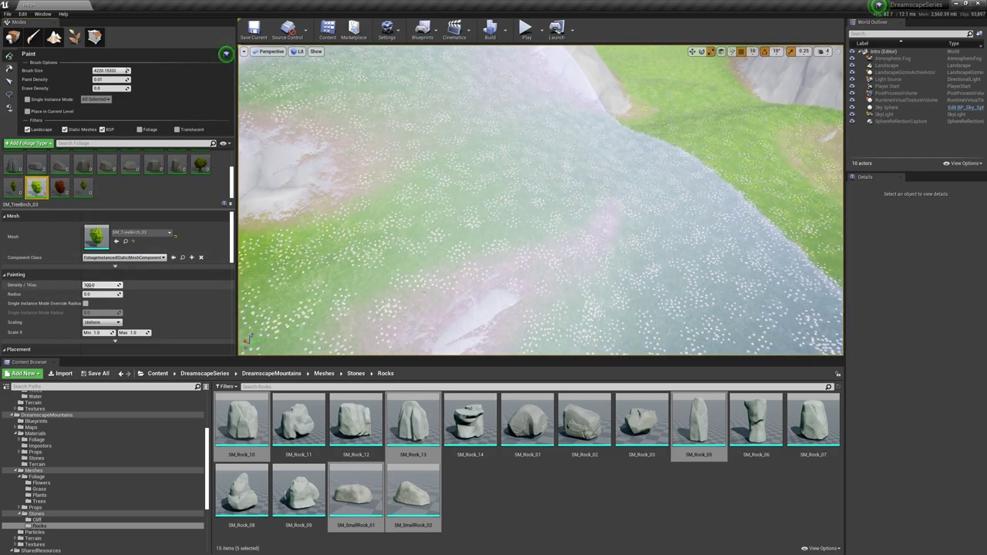
scroll(55, 293, "down", 2)
scroll(53, 280, "down", 2)
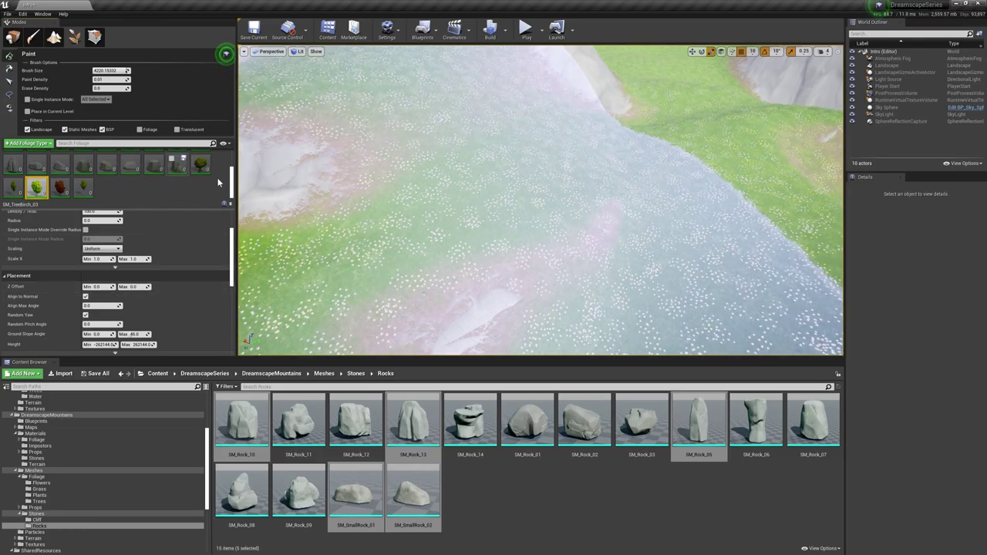
Paint test birches on the slope, inspect their trunk bases up close, and undo the painting
left_click(455, 157)
key("w")
right_click_drag(463, 170, 463, 92)
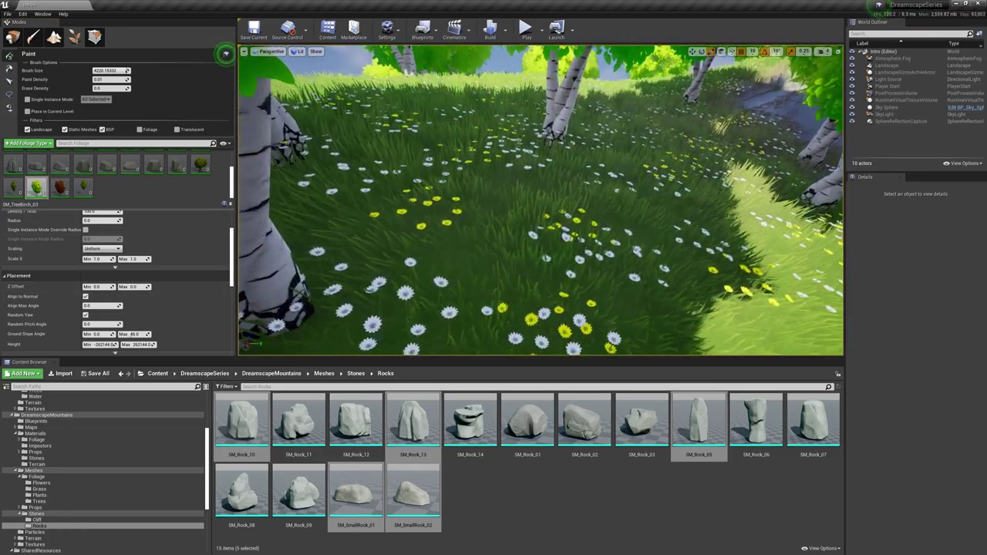
key("w")
right_click_drag(540, 200, 540, 178)
key("w")
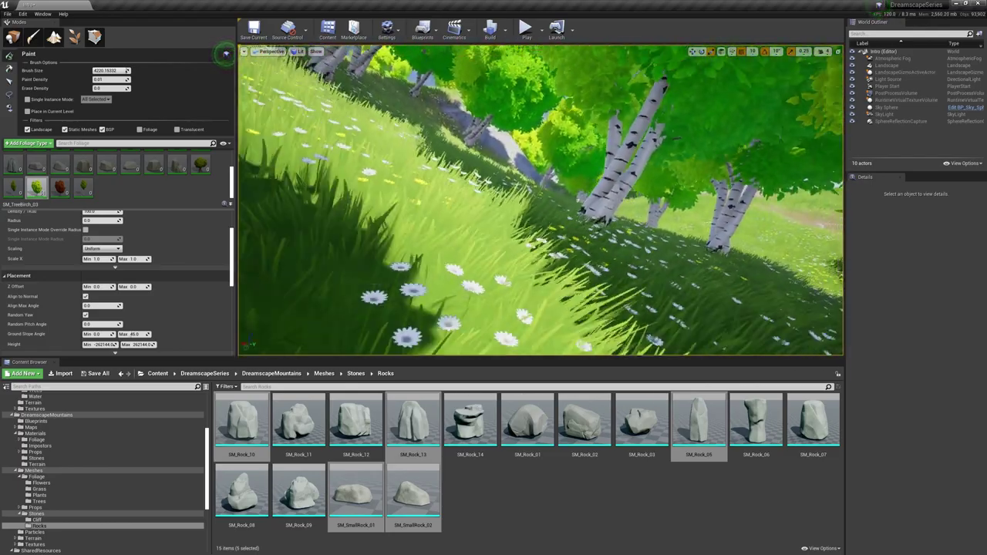
right_click_drag(458, 154, 458, 155)
key("ctrl+z")
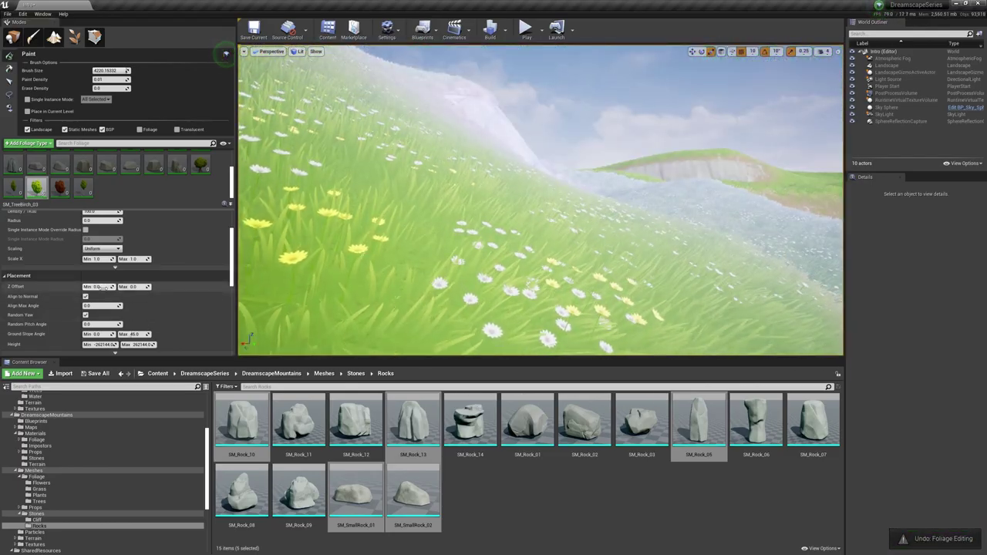
Set both the minimum and maximum Z Offset of SM_TreeBirch_03 to -10
left_click(101, 287)
type("-10")
key("Return")
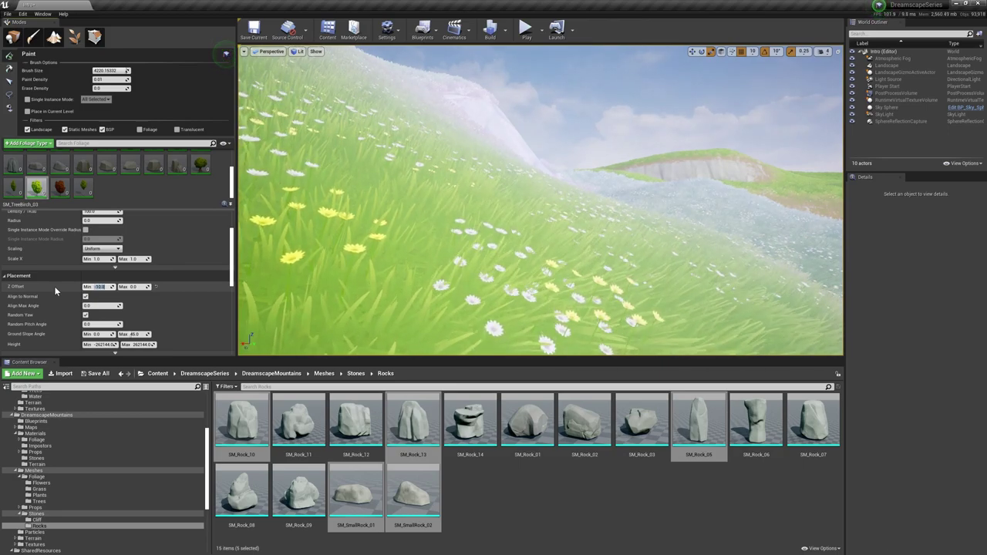
left_click(136, 286)
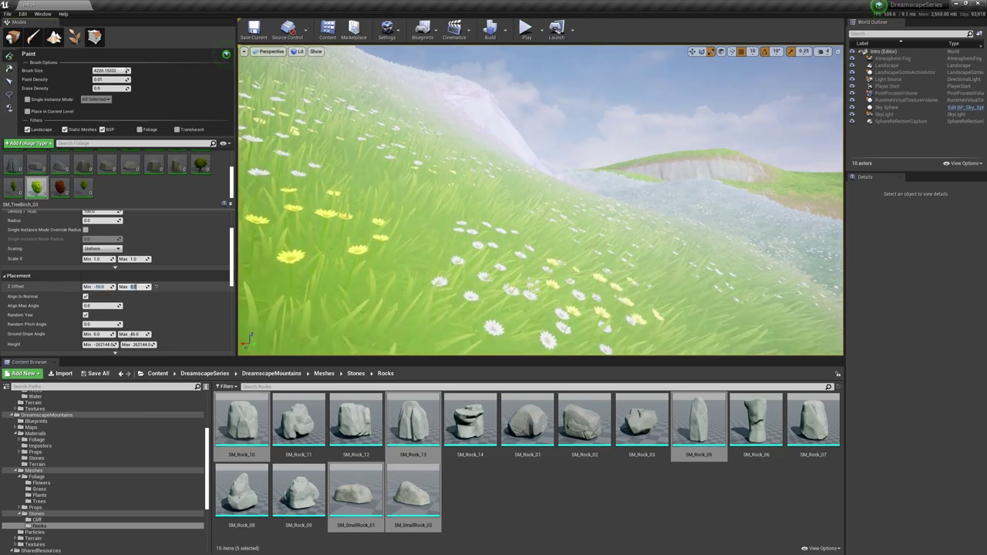
type("-10")
key("Return")
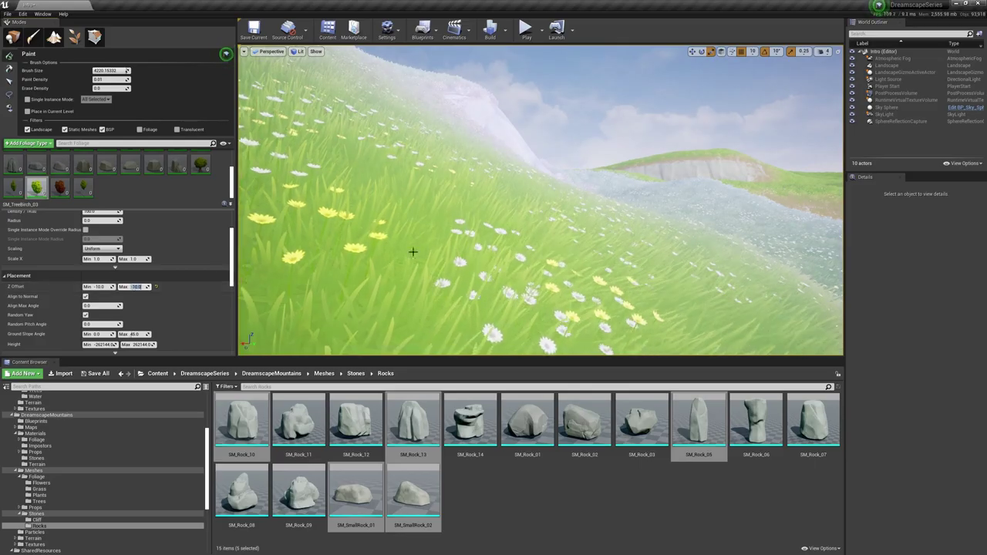
Paint further test birches on the hillsides, inspect how they stand on the slopes, and undo them
mouse_move(414, 252)
right_mouse_down()
mouse_move(463, 262)
mouse_move(502, 286)
mouse_move(560, 288)
mouse_move(556, 324)
mouse_move(551, 278)
mouse_move(551, 324)
mouse_move(502, 309)
right_mouse_up()
left_click(560, 289)
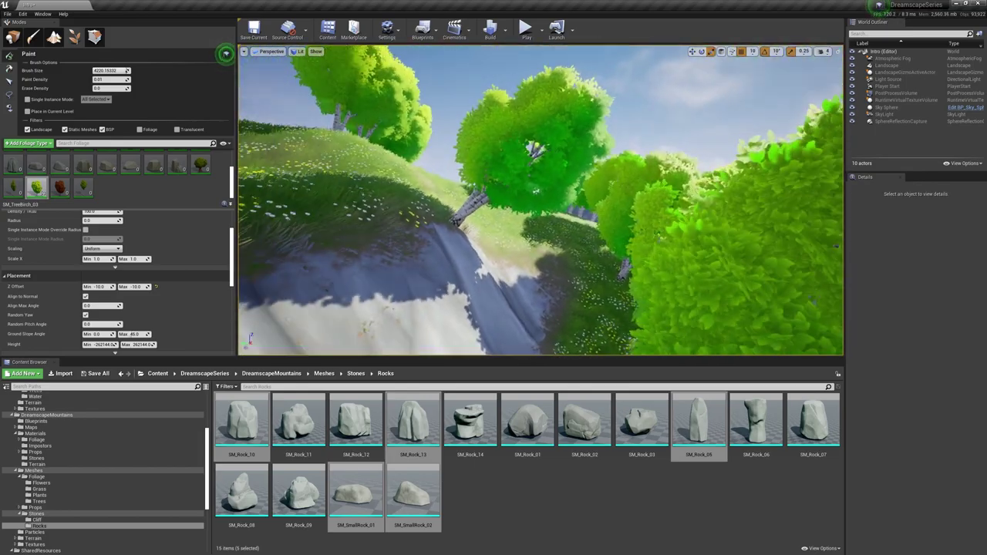
right_click_drag(549, 274, 516, 246)
mouse_move(450, 203)
right_mouse_down()
mouse_move(463, 223)
mouse_move(463, 193)
mouse_move(440, 181)
mouse_move(556, 199)
right_mouse_up()
key("ctrl+z")
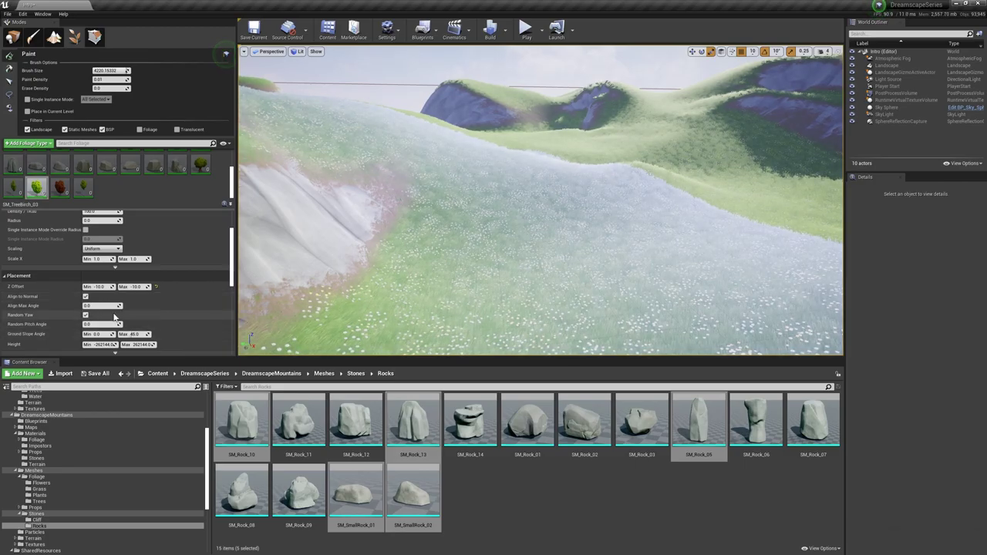
left_click(404, 189)
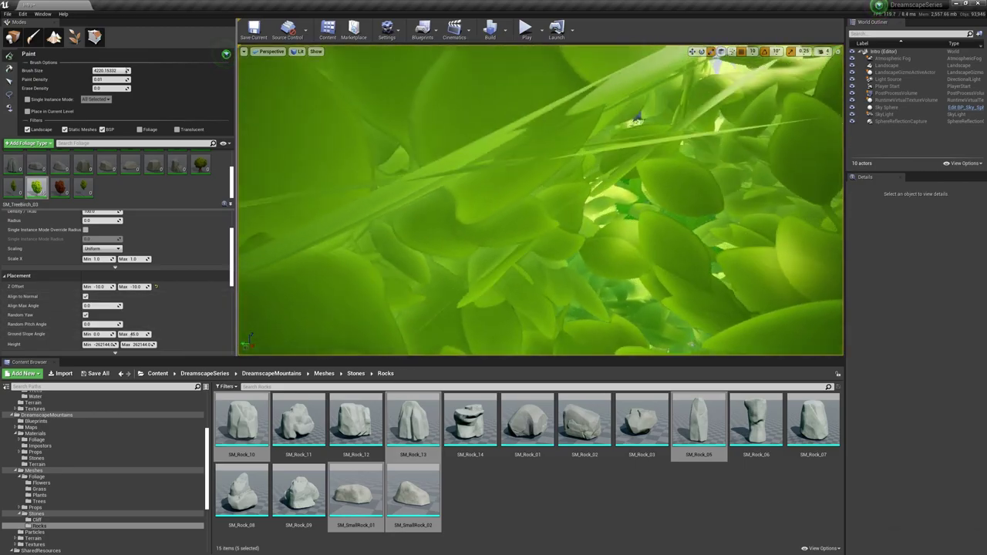
mouse_move(565, 238)
right_mouse_down()
mouse_move(566, 278)
mouse_move(566, 239)
mouse_move(575, 274)
mouse_move(533, 205)
right_mouse_up()
key("ctrl+z")
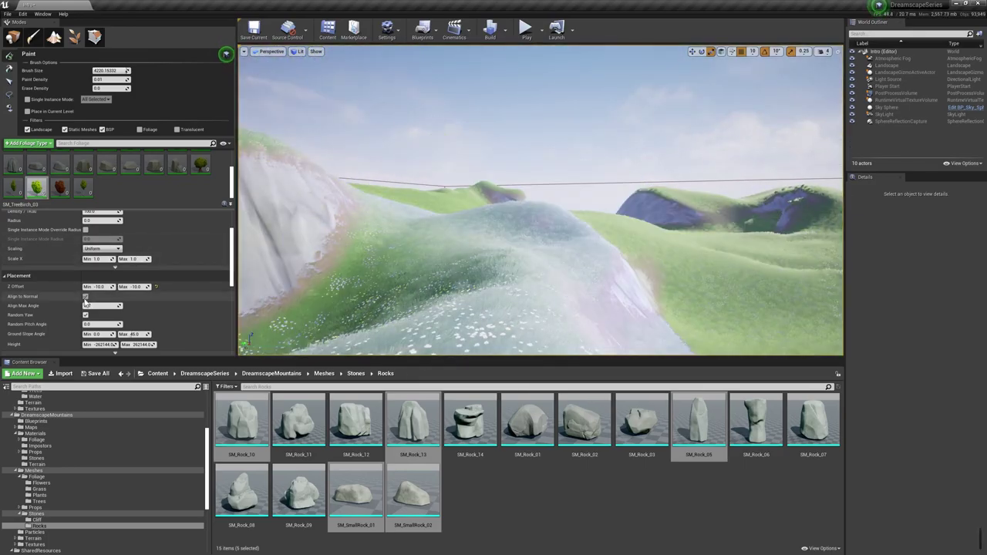
Turn off Align to Normal for SM_TreeBirch_03 and check the setting with a test patch of birches
left_click(85, 296)
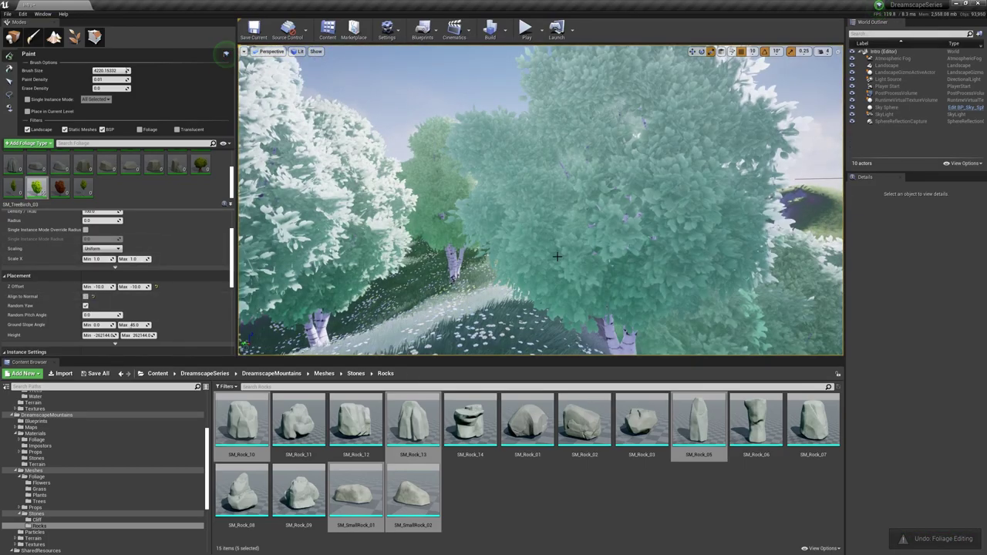
right_click_drag(501, 292, 536, 289)
key("ctrl+z")
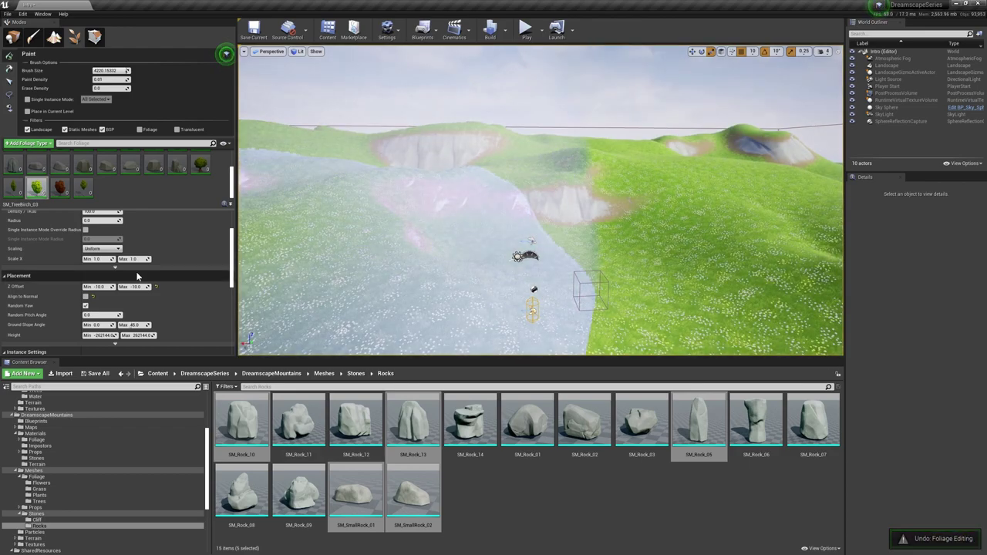
scroll(161, 281, "down", 4)
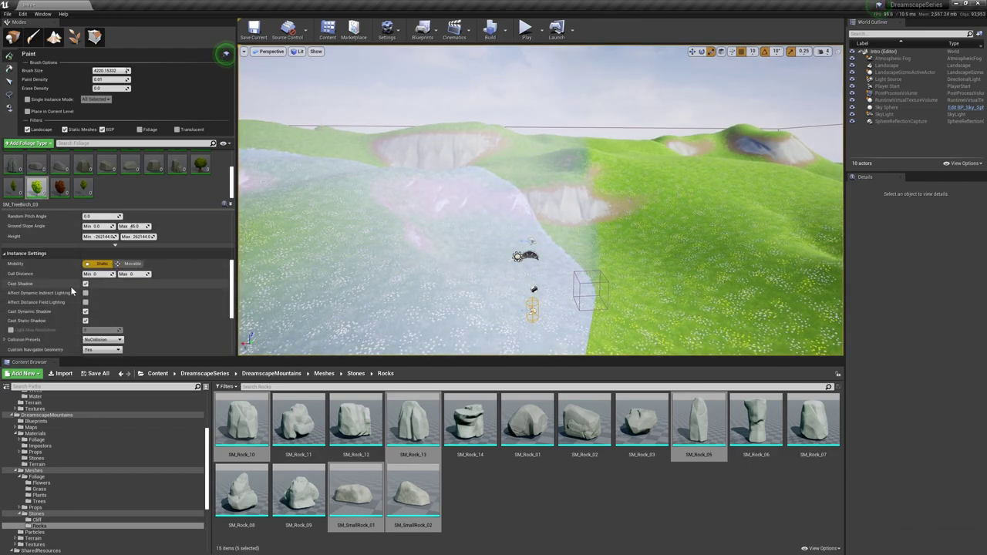
Set the collision preset of SM_TreeBirch_03 to BlockAll and check its remaining instance settings
scroll(108, 285, "down", 1)
left_click(103, 316)
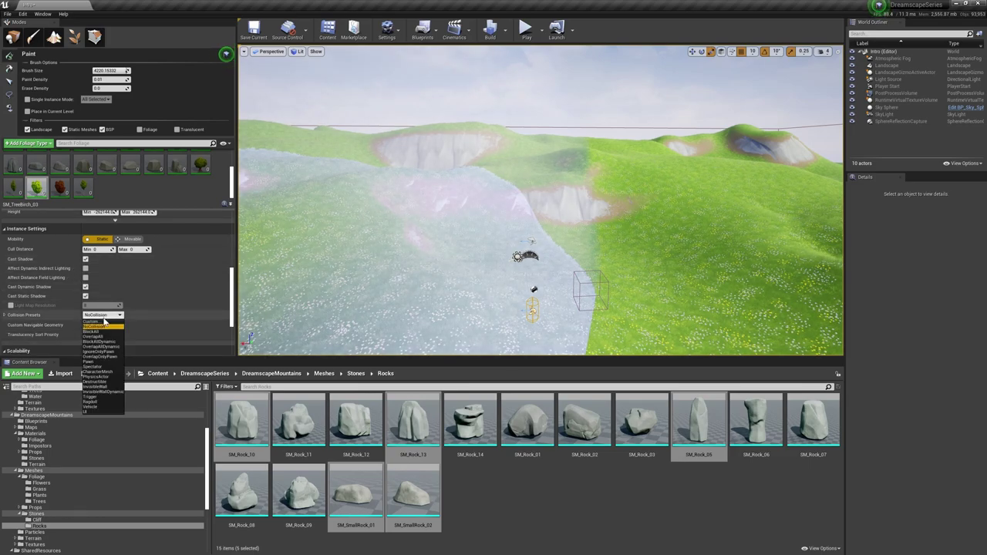
left_click(108, 332)
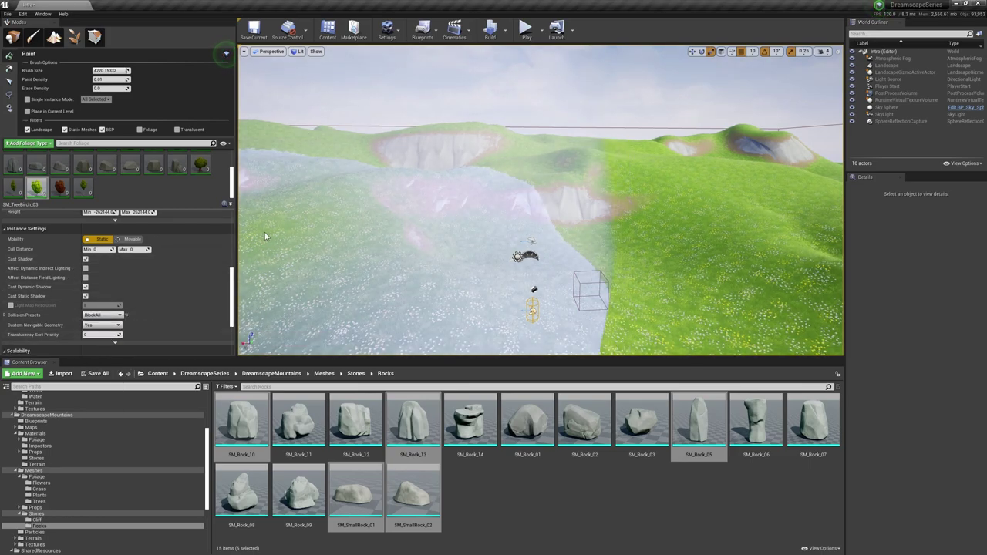
scroll(132, 288, "down", 3)
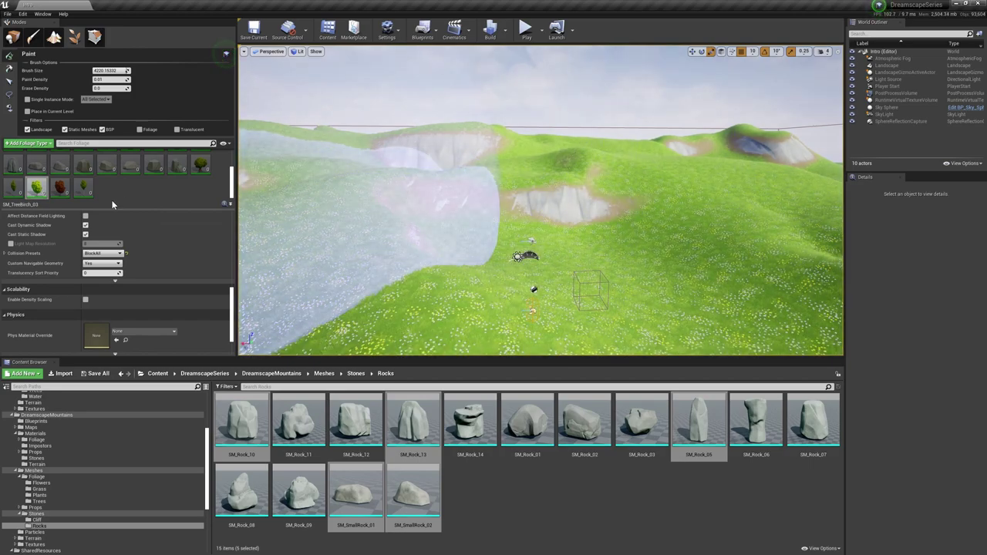
scroll(112, 187, "up", 2)
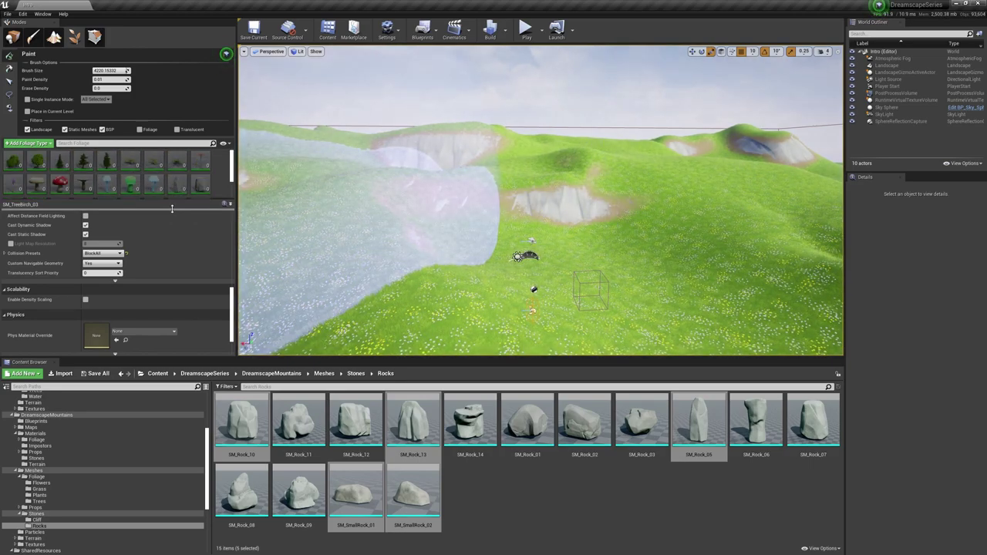
Enlarge the foliage type palette until every row of foliage types fits without scrolling
left_click_drag(172, 208, 174, 244)
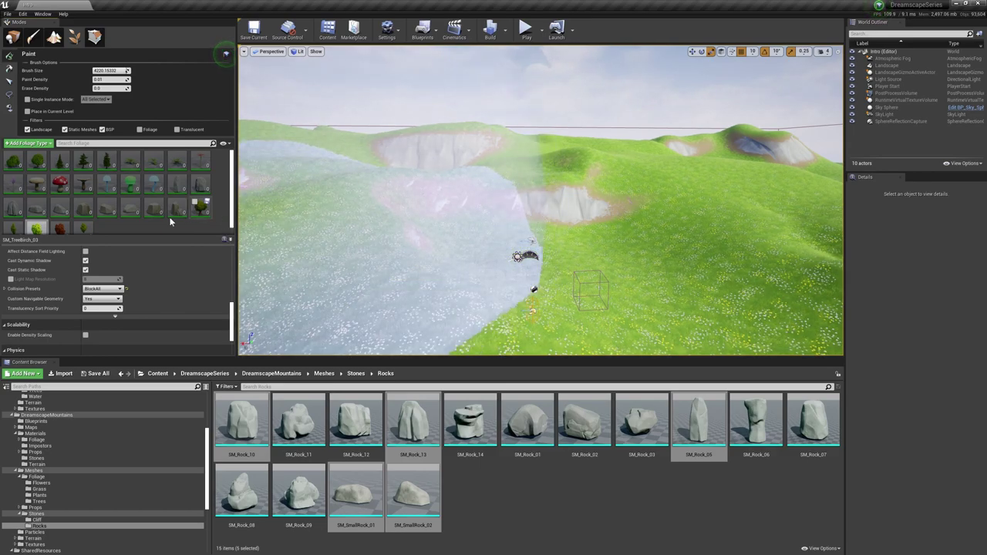
scroll(90, 222, "down", 1)
scroll(86, 220, "up", 1)
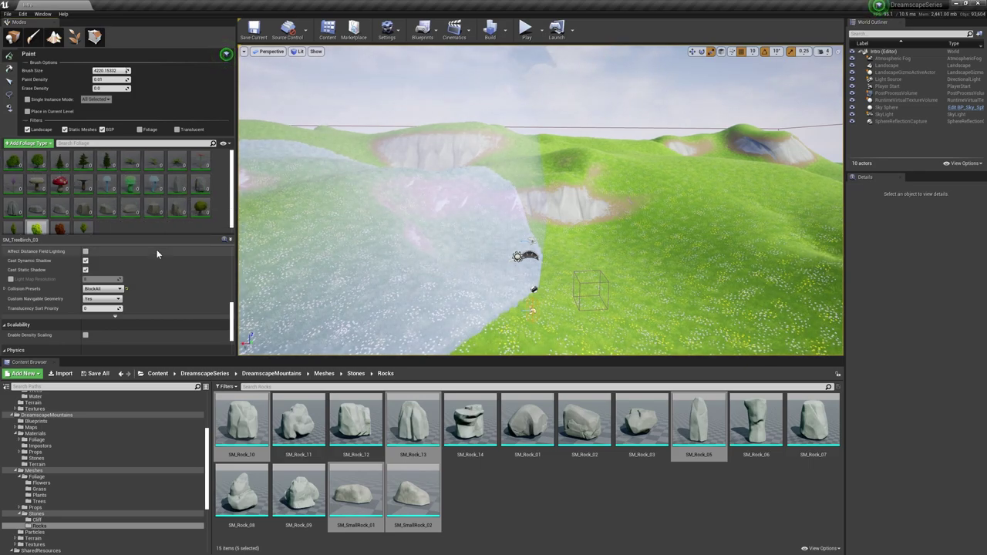
left_click_drag(155, 244, 158, 275)
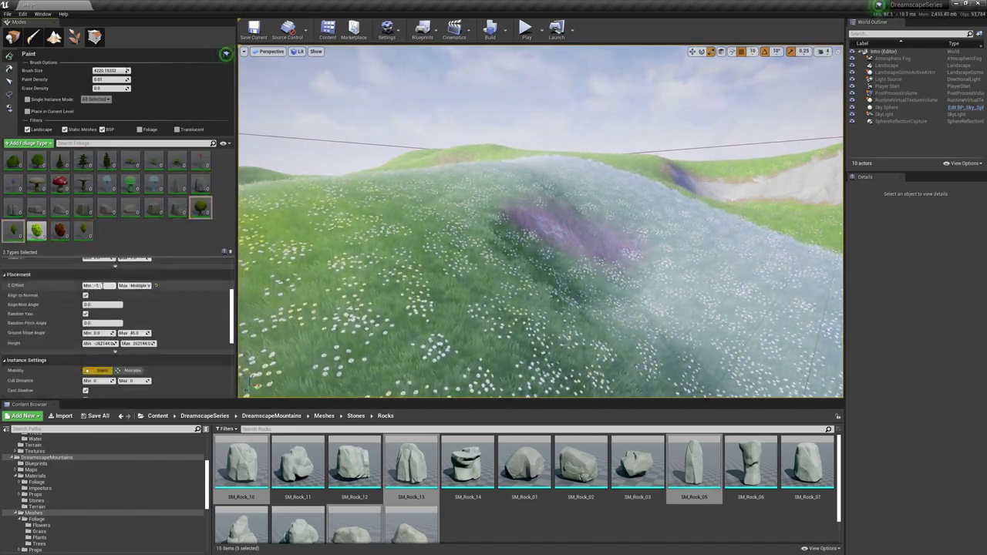
Save the level and paint SM_TreeBirch_03 and SM_TreeBirch_02 birches across the hills
key("ctrl+s")
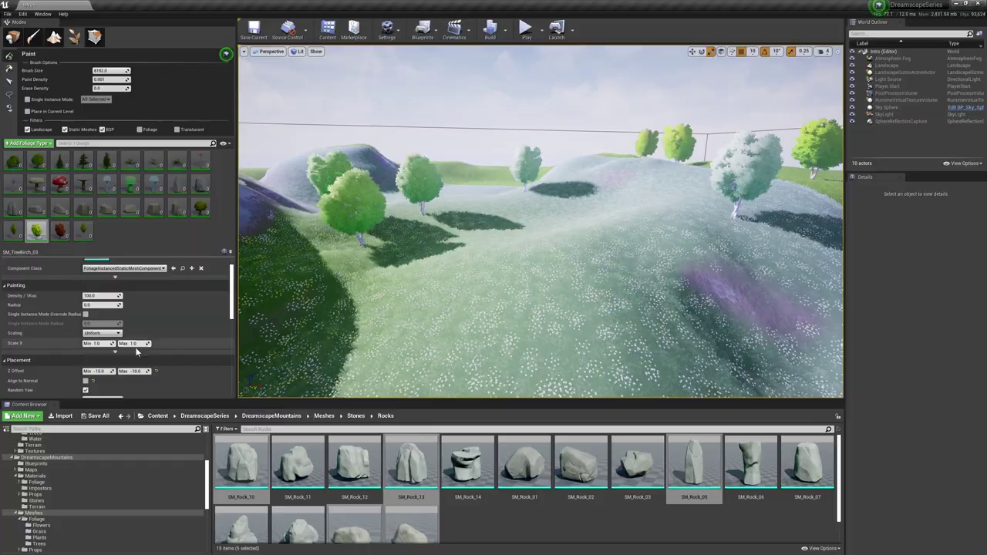
left_click(13, 230)
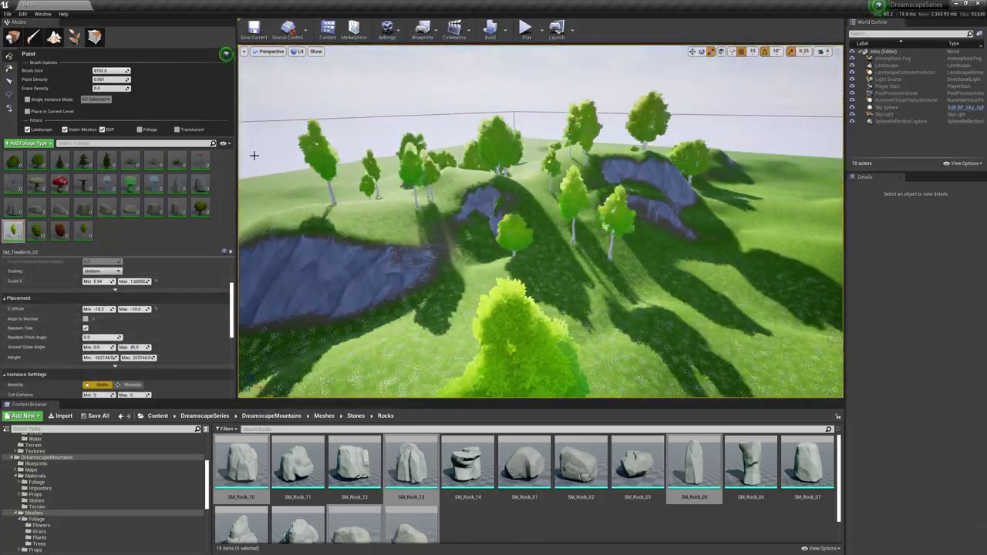
Paint the conifer types across the hills and place individual SM_Conifer_05 trees between the birches
left_click(59, 161)
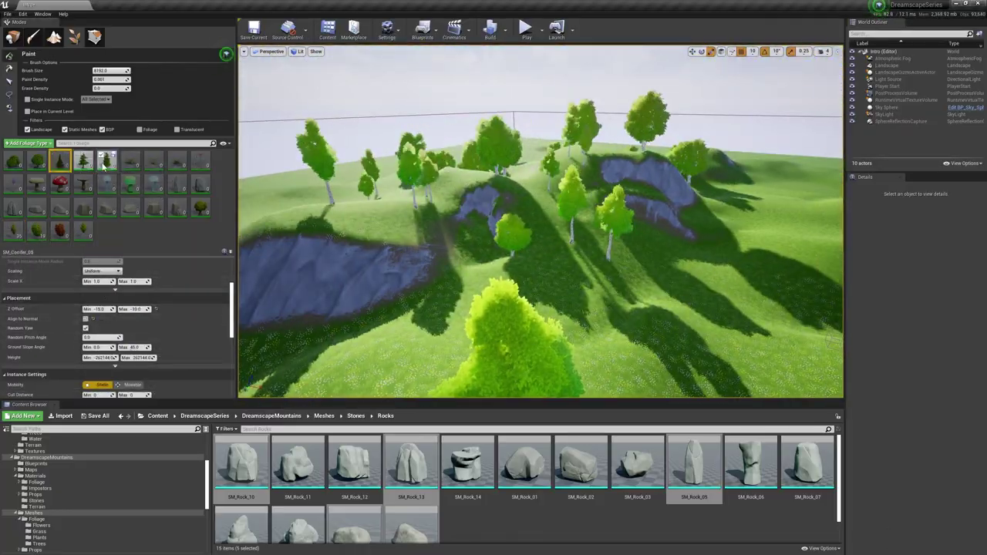
left_click(106, 160, "shift")
left_click(106, 160)
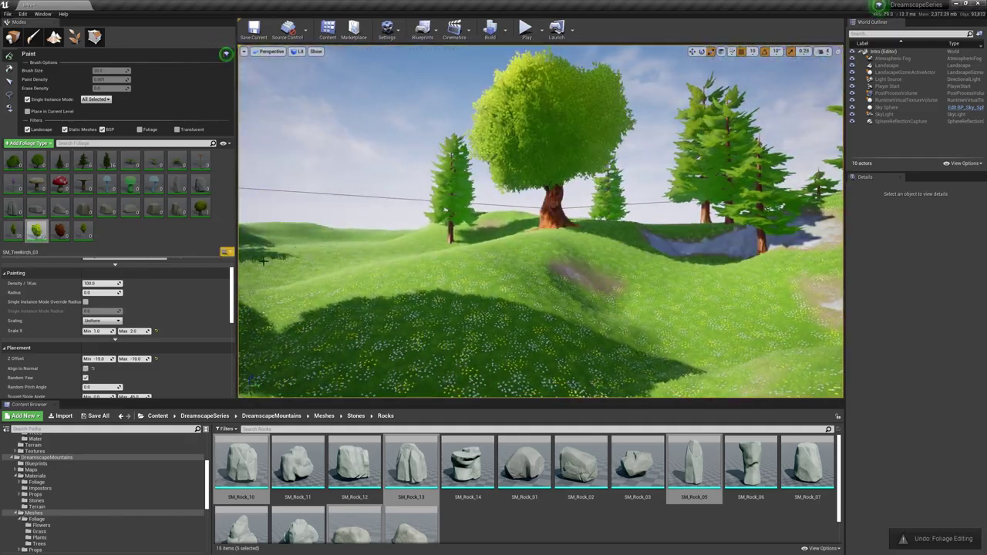
left_click(58, 161)
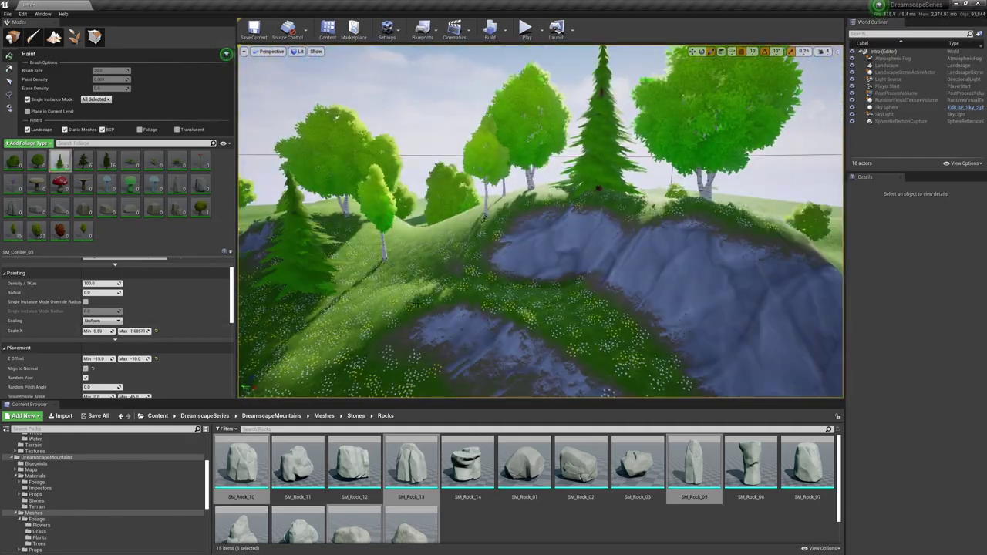
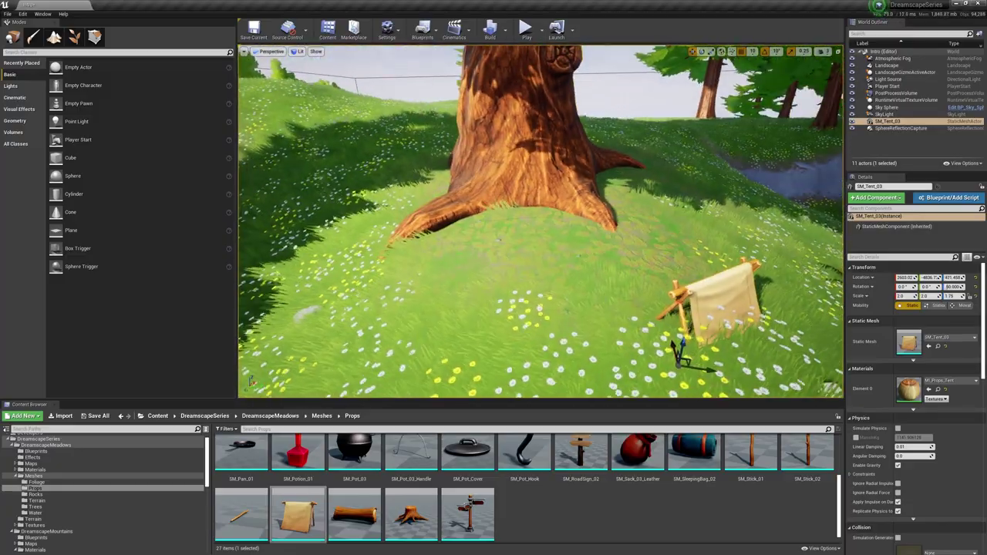
Switch to landscape editing and paint a dirt path winding through the meadow
key("shift+3")
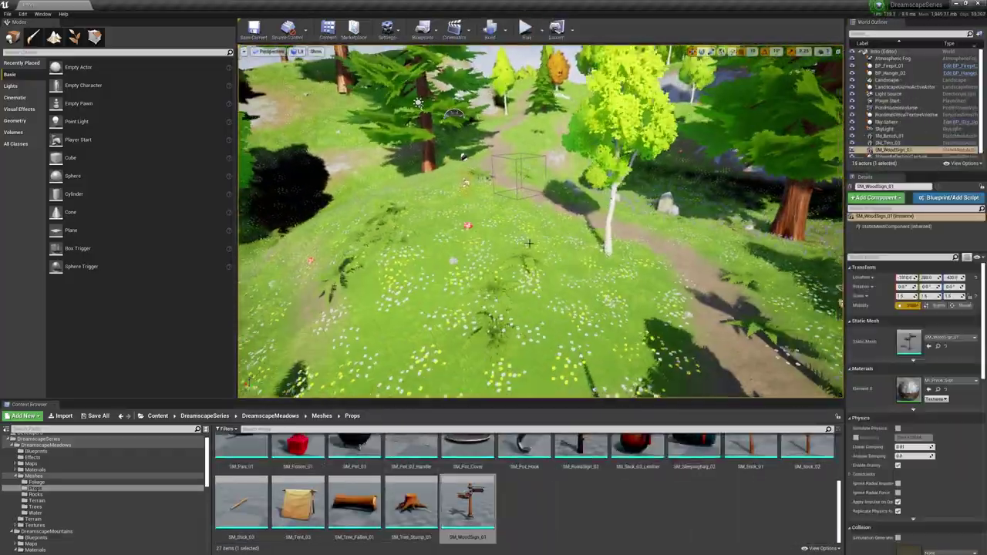
Browse the DreamscapeMountains asset folders, starting with the terrain materials
scroll(78, 511, "down", 5)
left_click(47, 519)
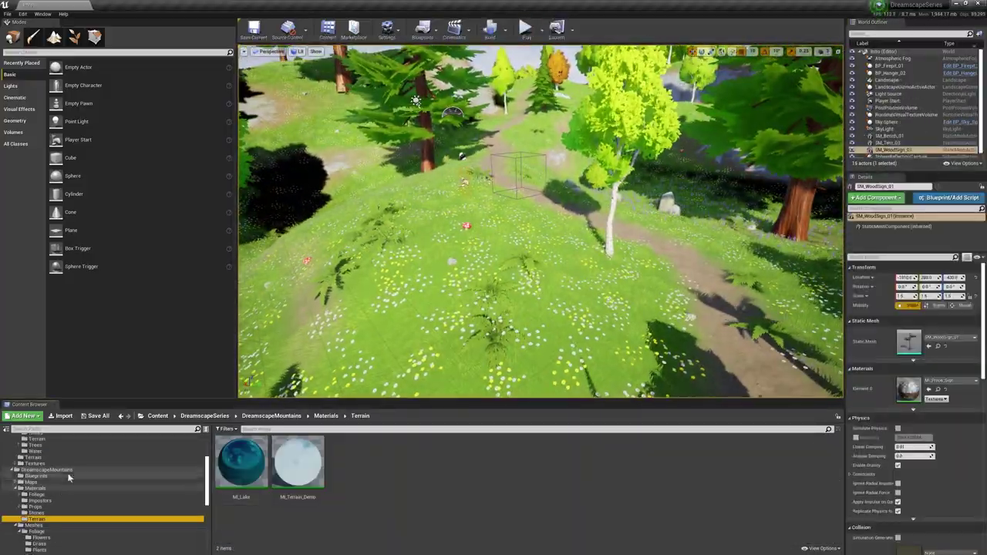
left_click(16, 488)
left_click(34, 507)
double_click(352, 473)
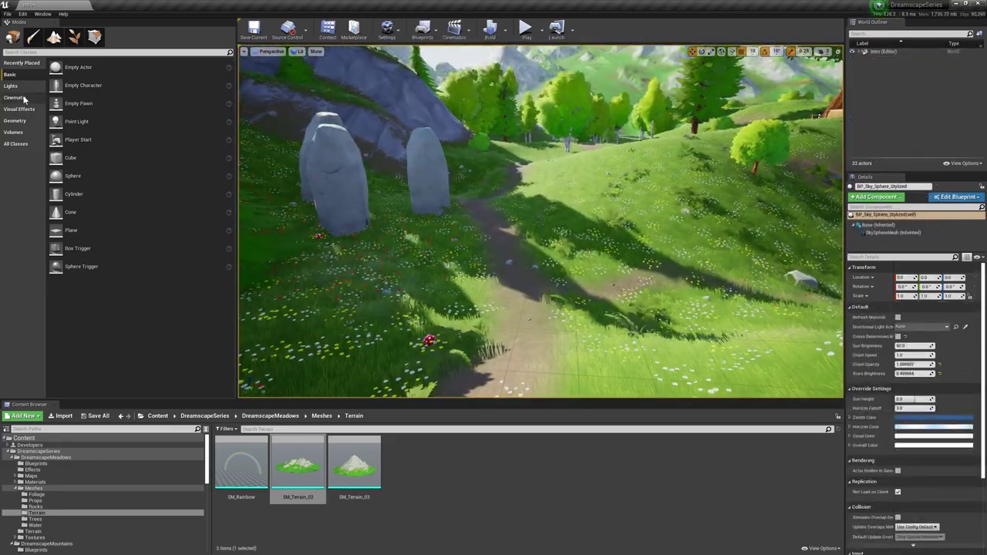
Add an Exponential Height Fog actor with a Fog Density of 0.05 and adjust its fog settings
left_click(13, 132)
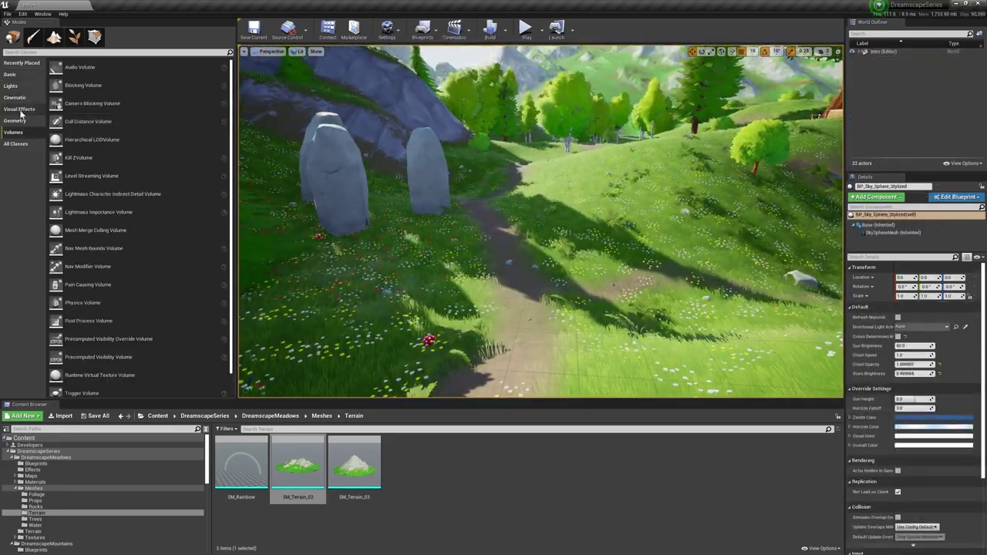
left_click(19, 109)
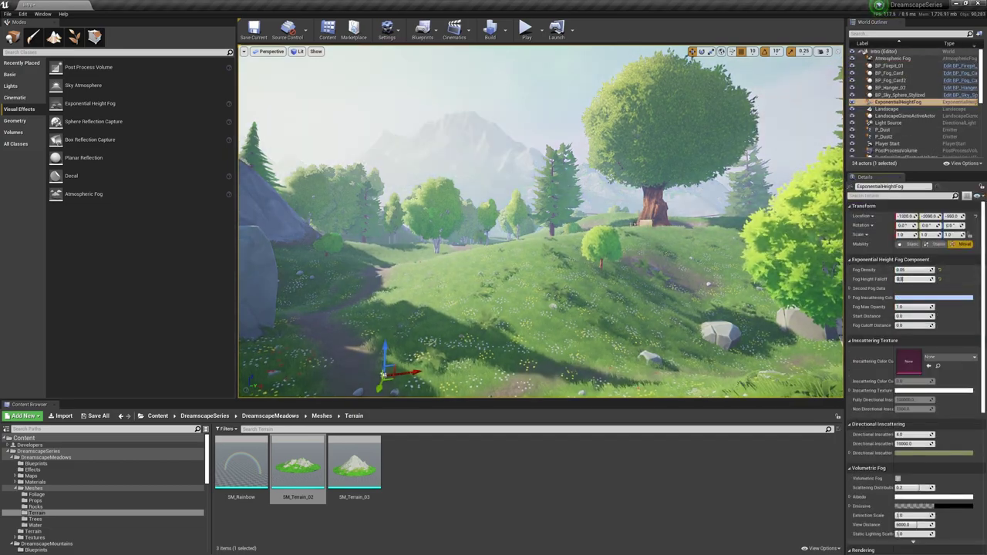
left_click(870, 288)
left_click(926, 326)
left_click(767, 384)
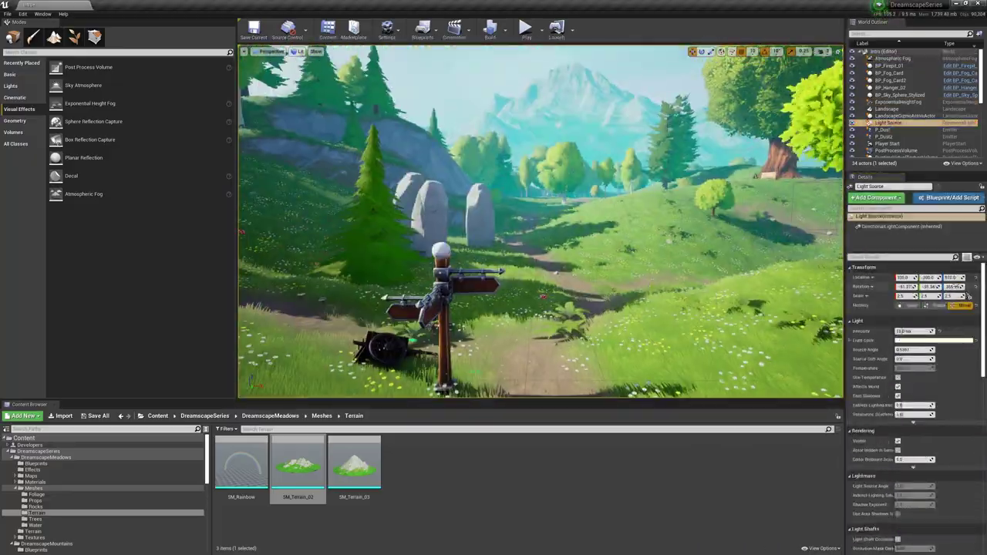
Add a second directional light and tint the SkyLight pale lavender with an Intensity Scale of 3
left_click_drag(801, 413, 809, 420)
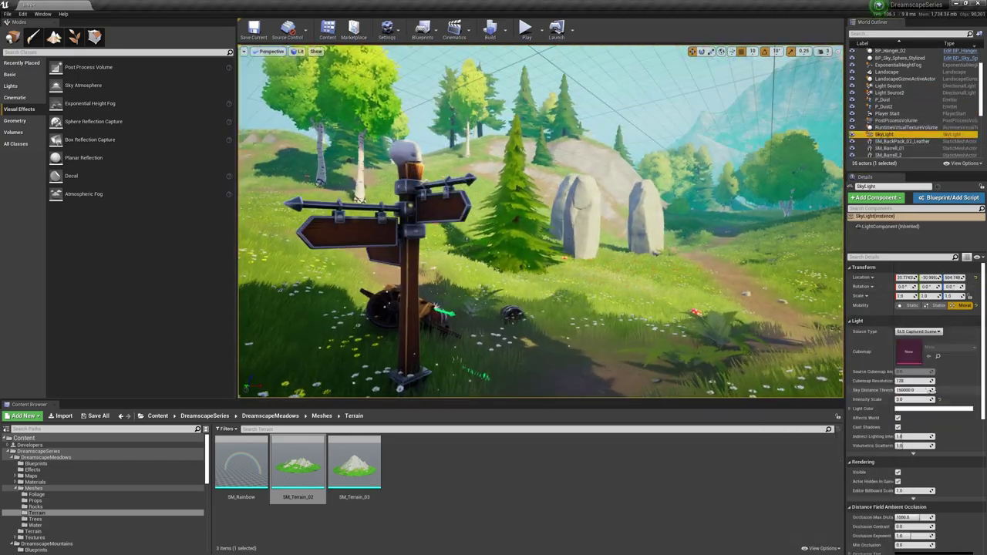
left_click(908, 348)
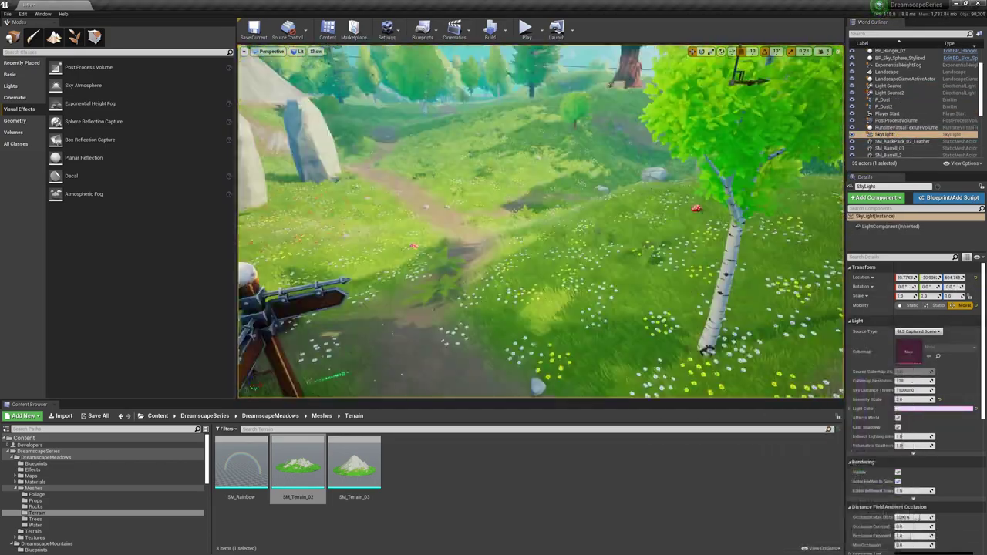
scroll(934, 414, "down", 2)
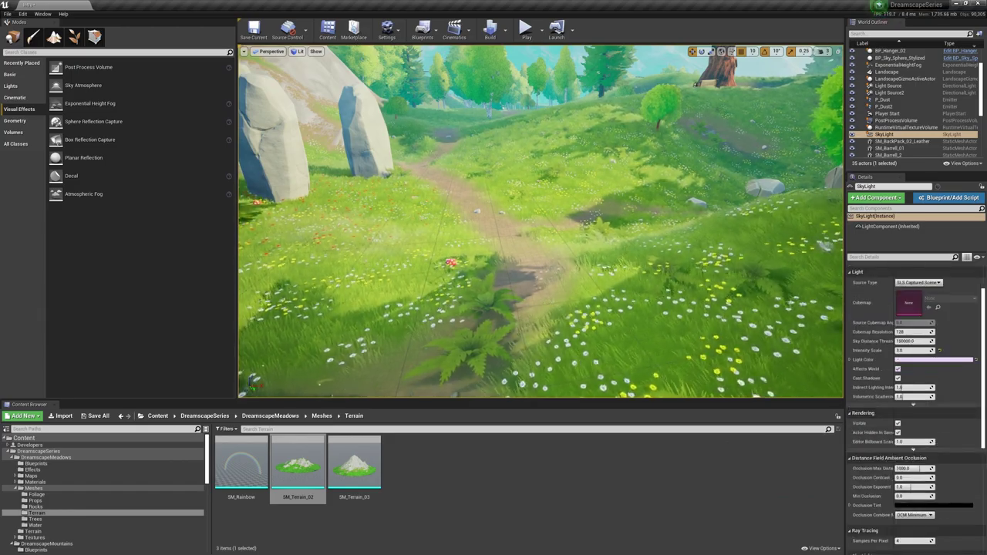
Enable light shaft occlusion and bloom on the Light Source with a yellow-green bloom tint, and set the SkyLight's Intensity Scale to 2
left_click(888, 85)
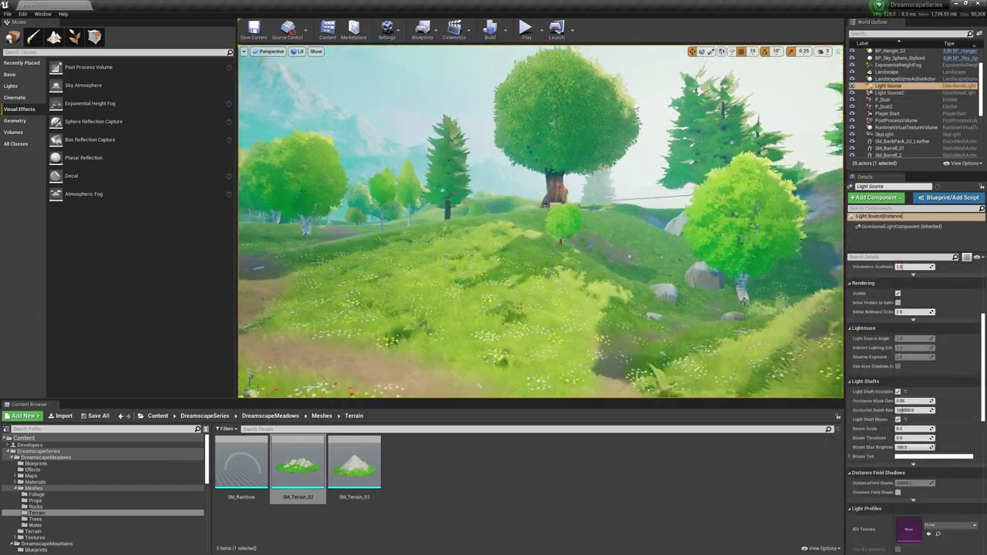
left_click(933, 456)
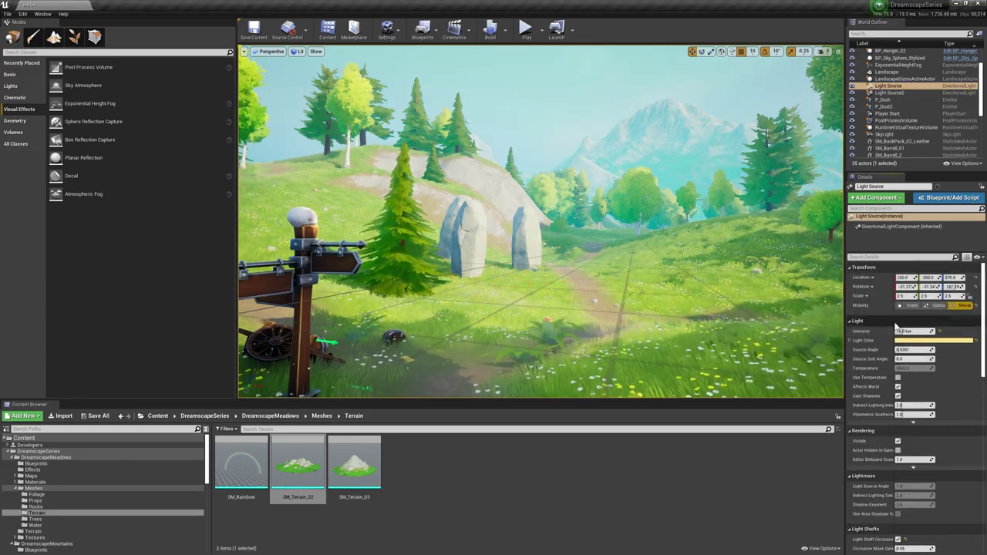
left_click(884, 134)
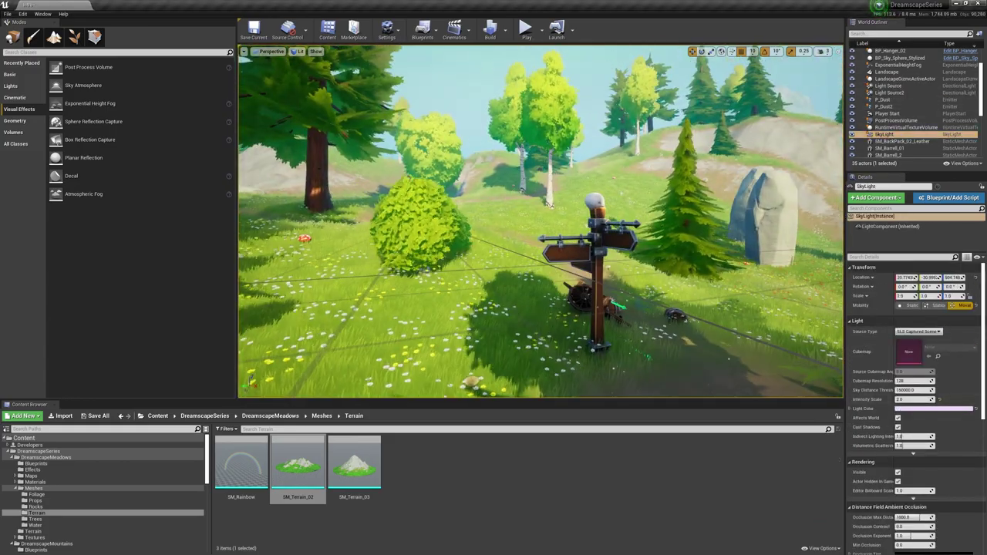
Enable depth of field on the PostProcessVolume with a Focal Distance of 10000 and a Depth Blur Radius of 3
left_click(885, 120)
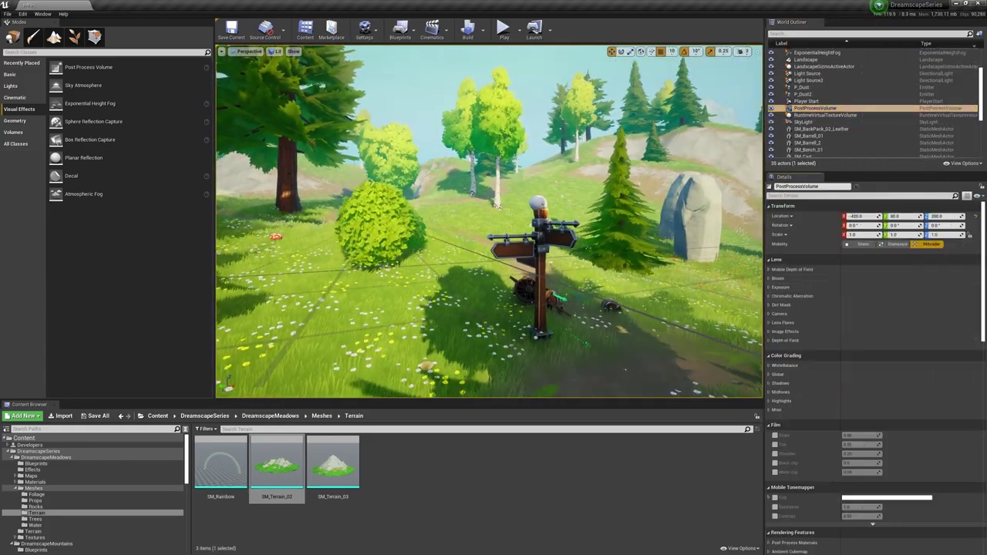
left_click(785, 340)
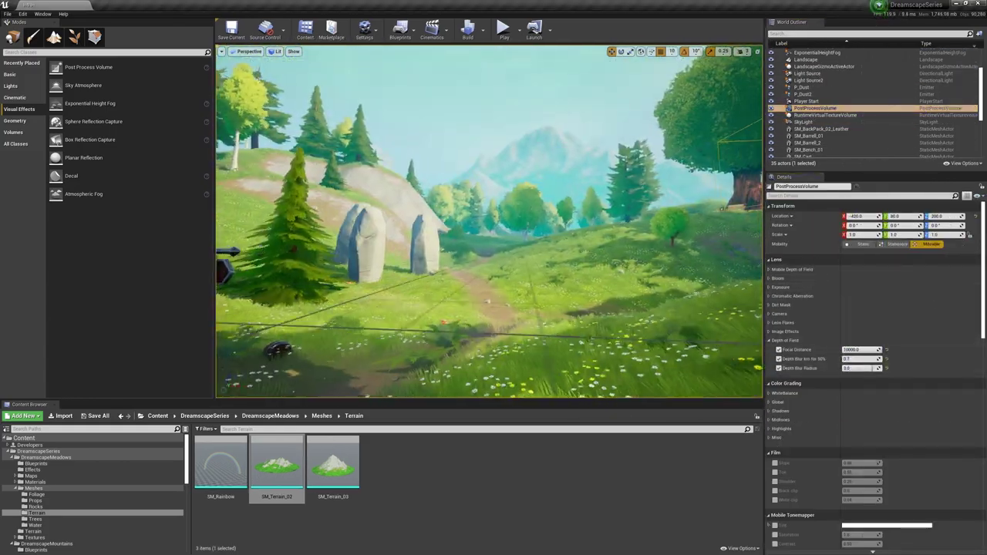
Set the Light Source's dynamic shadow distance to 40000 and adjust its shadow cascade count and distribution exponent
left_click(807, 73)
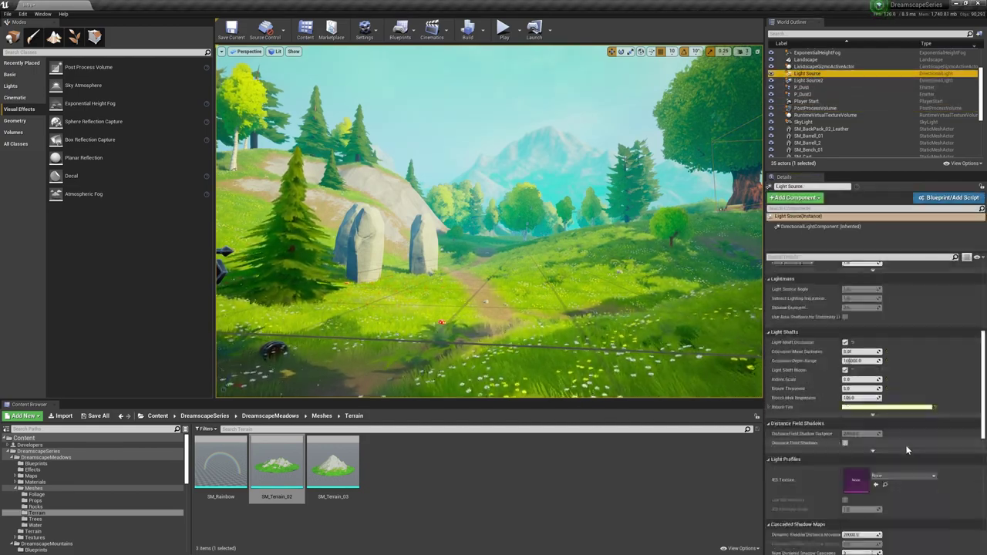
scroll(871, 385, "down", 3)
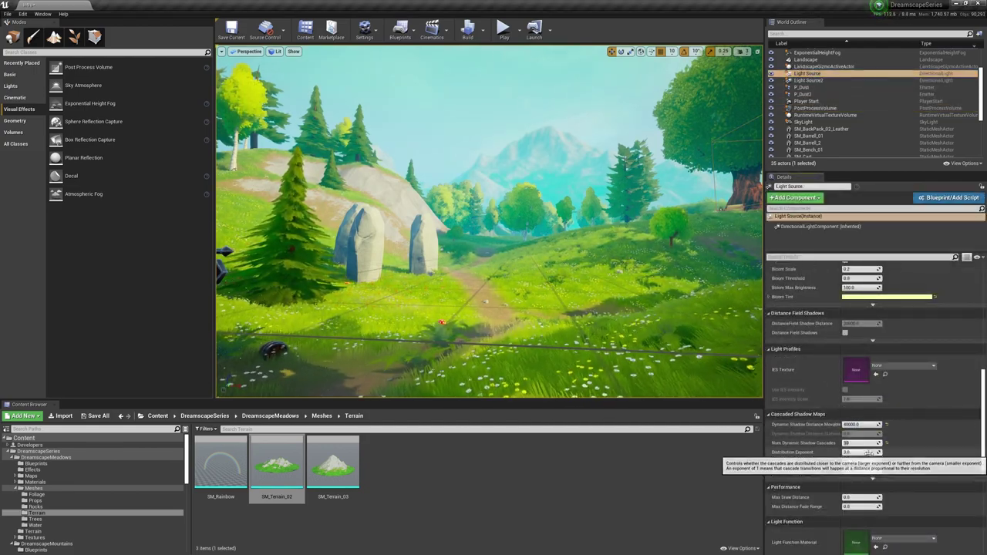
left_click(860, 453)
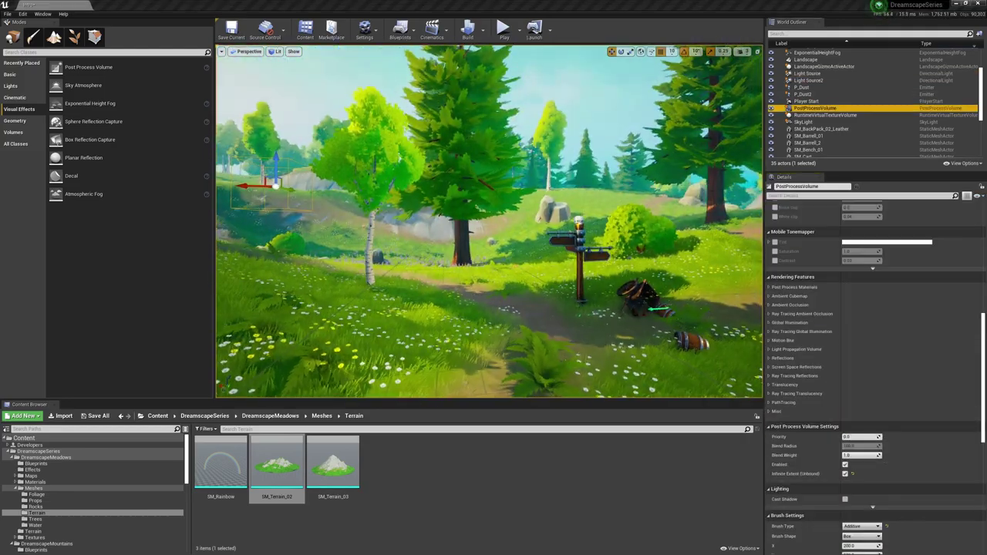
Set the PostProcessVolume's global saturation and contrast to 1.2 and override its ambient occlusion intensity and radius
scroll(769, 259, "up", 4)
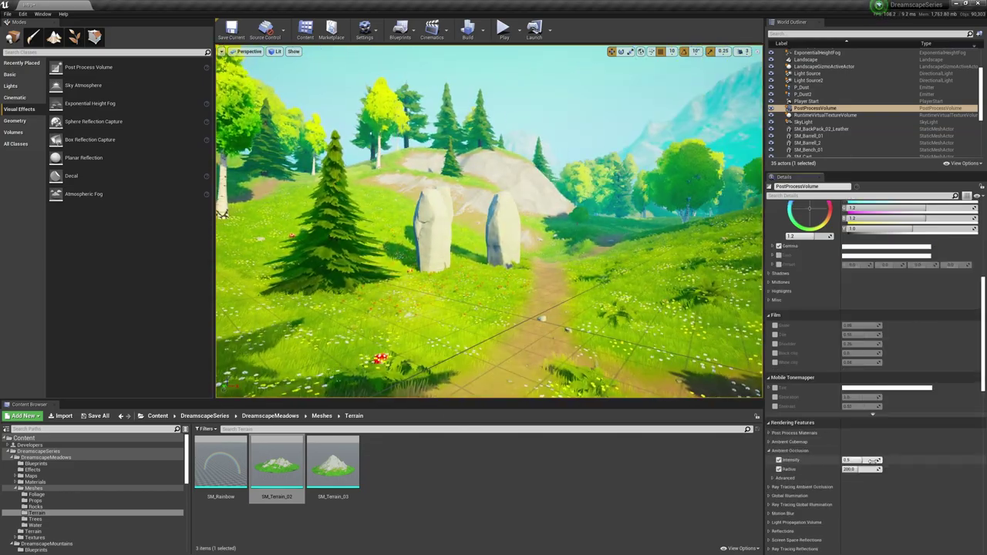
left_click(785, 488)
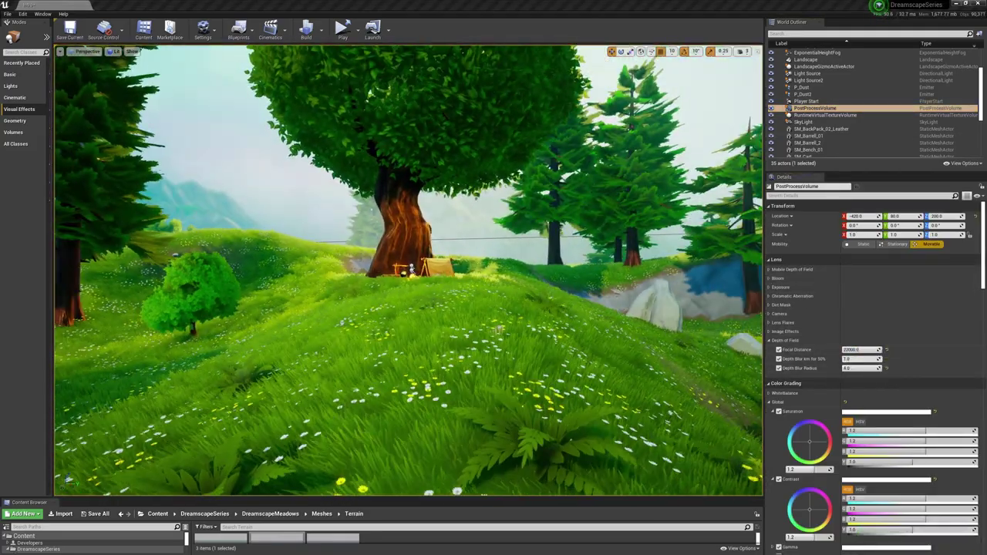
Play the level as a standalone game and explore it with the character
left_click(357, 29)
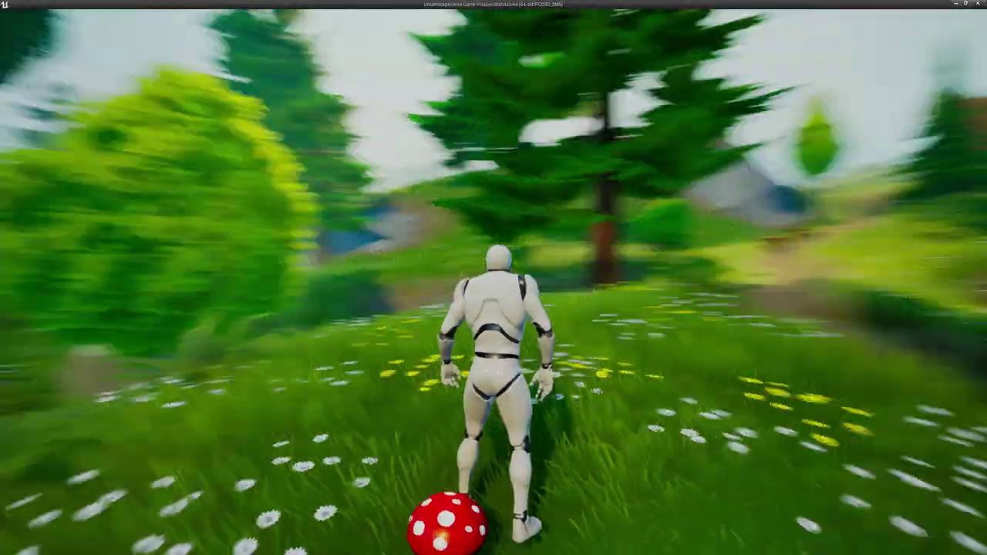